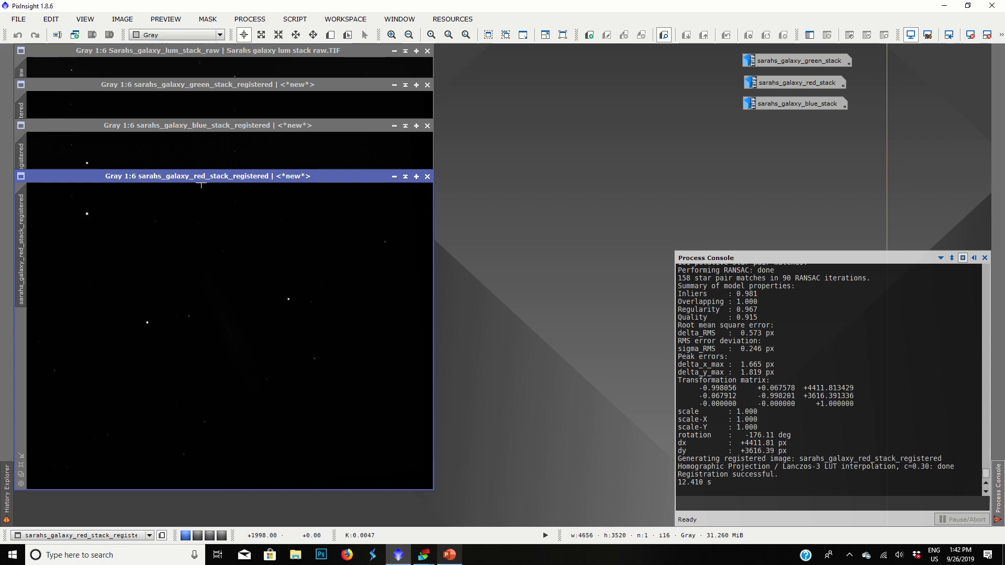
Brighten the registered red stack using HistogramTransformation with real-time preview, resetting the settings and applying midtones of about 0.015.
mouse_move(203, 176)
mouse_down()
mouse_move(207, 126)
mouse_move(194, 199)
mouse_move(203, 178)
mouse_up()
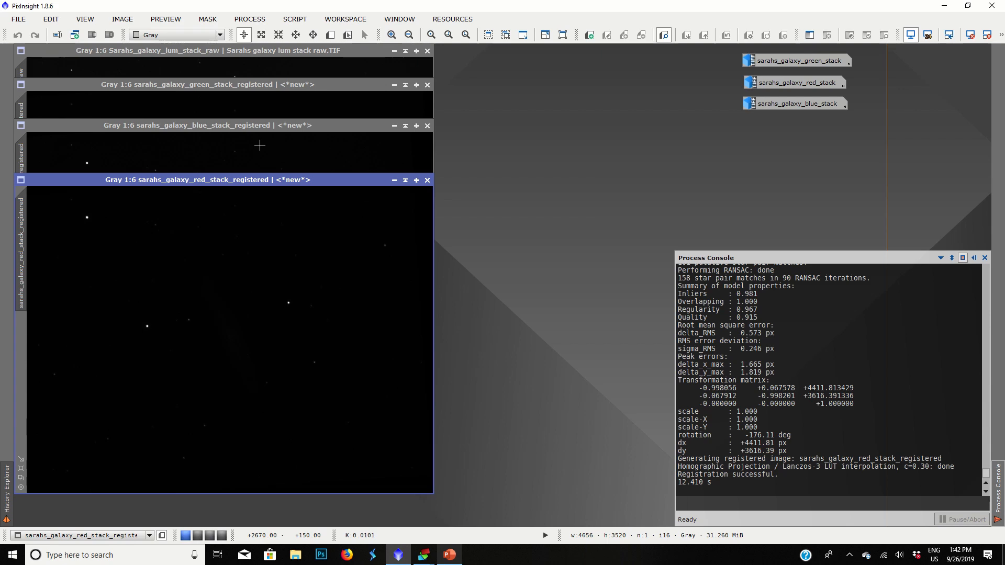
click(250, 19)
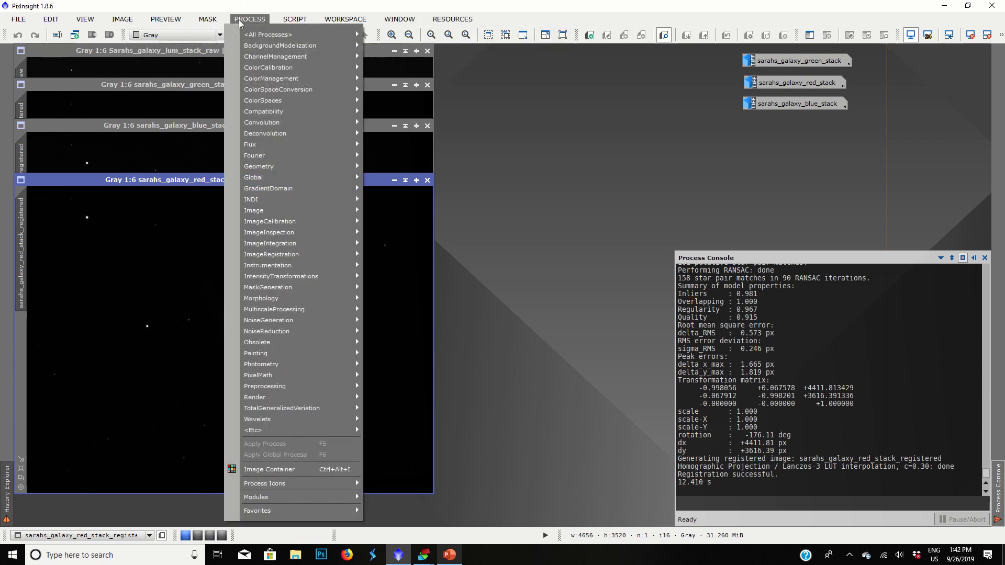
mouse_move(246, 38)
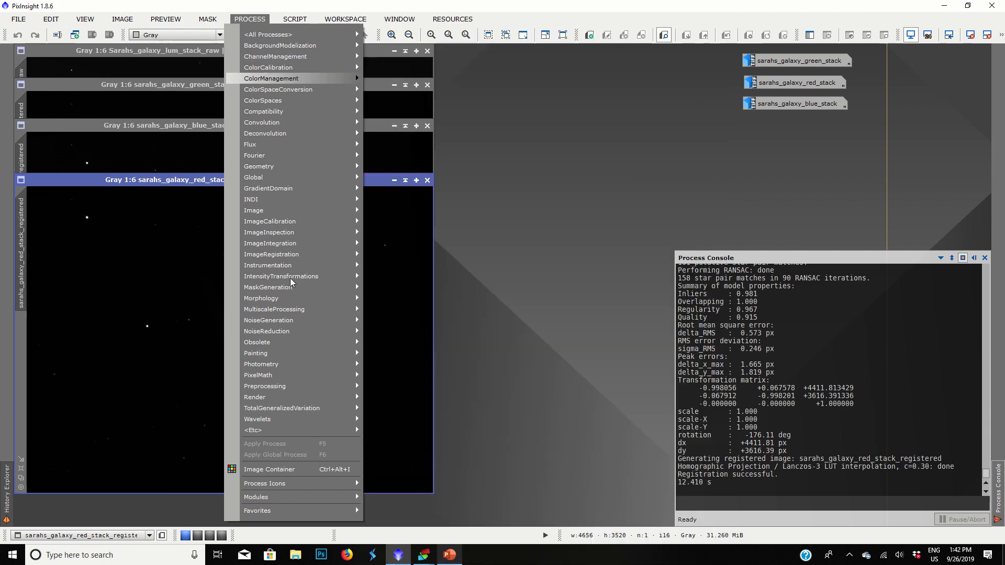
mouse_move(291, 278)
click(414, 366)
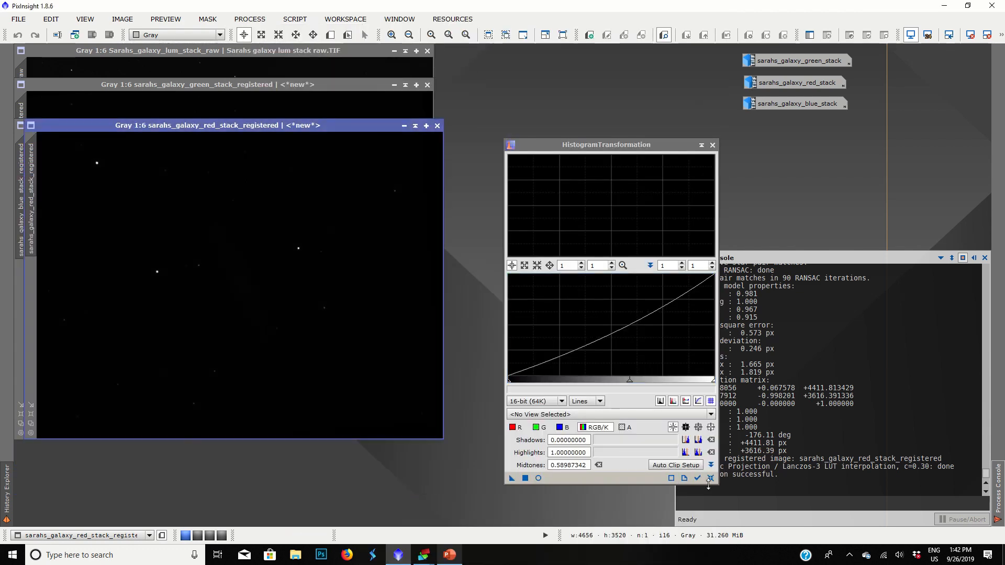
click(710, 477)
click(538, 478)
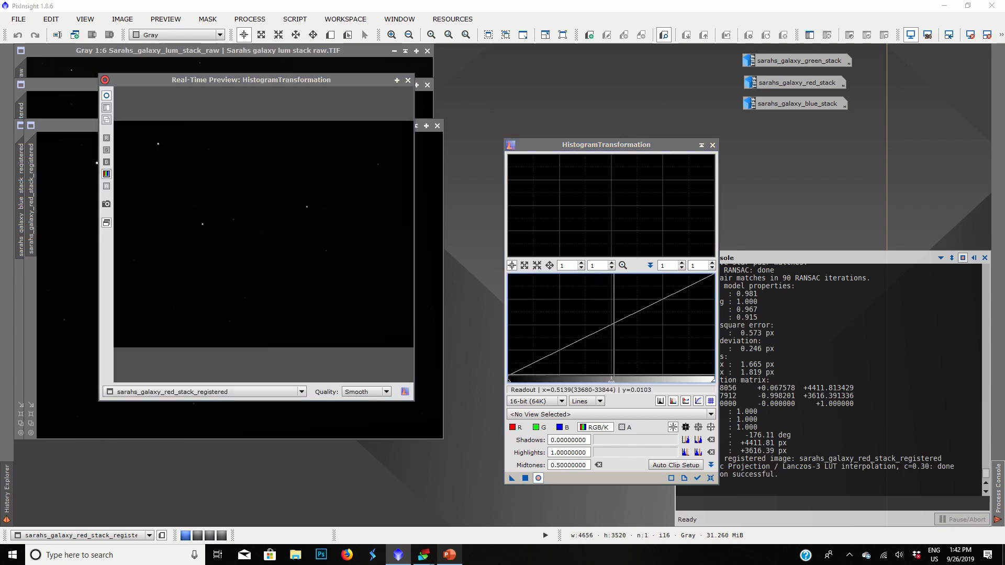
drag(612, 385, 511, 383)
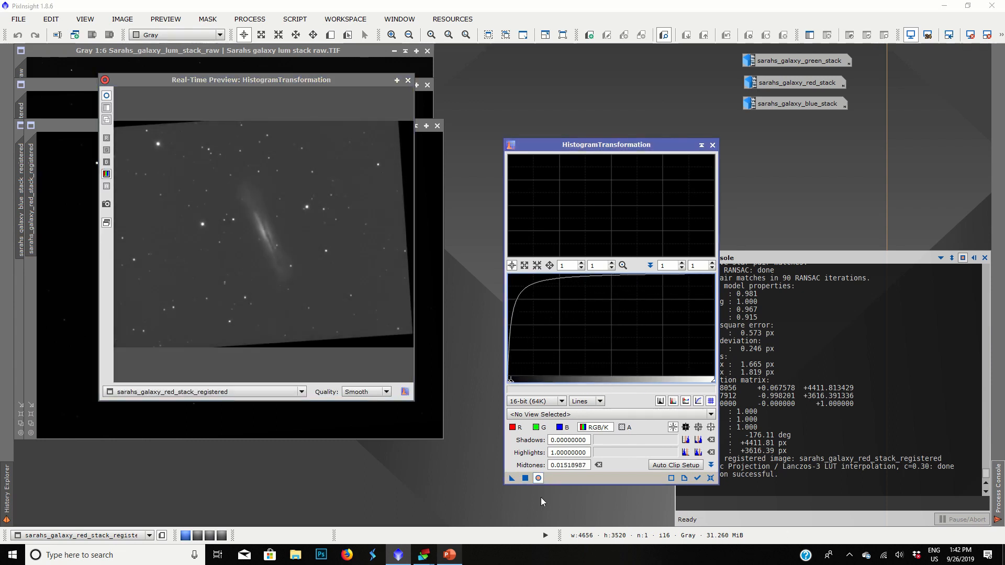
click(526, 481)
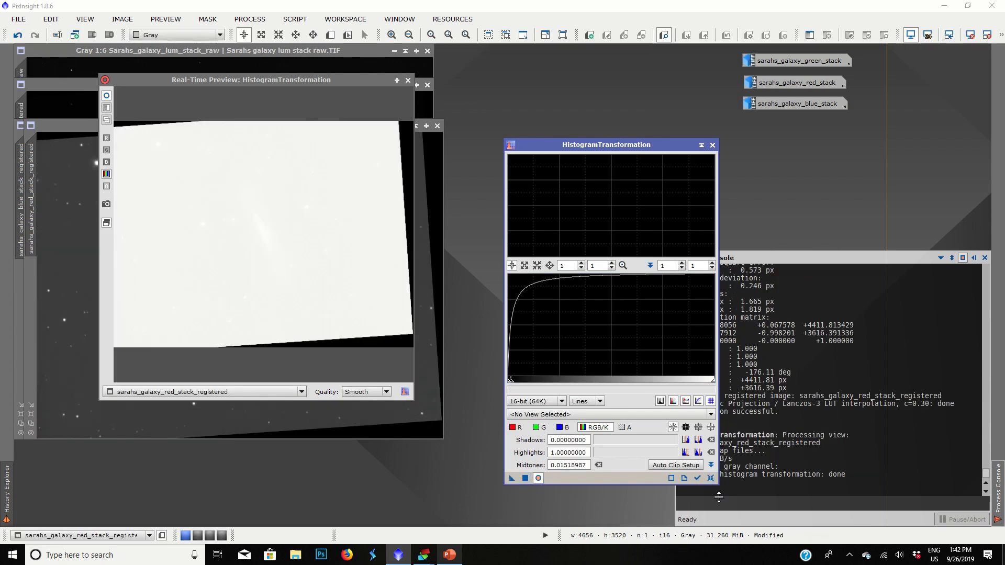
Reset the histogram settings and darken the red stack's background by applying a shadows value of about 0.154.
click(710, 478)
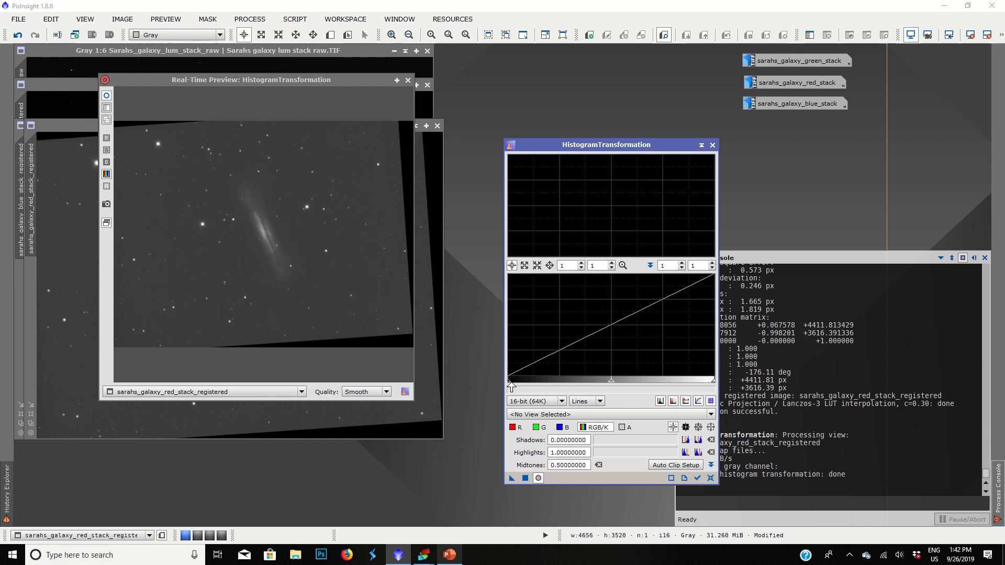
drag(509, 380, 540, 384)
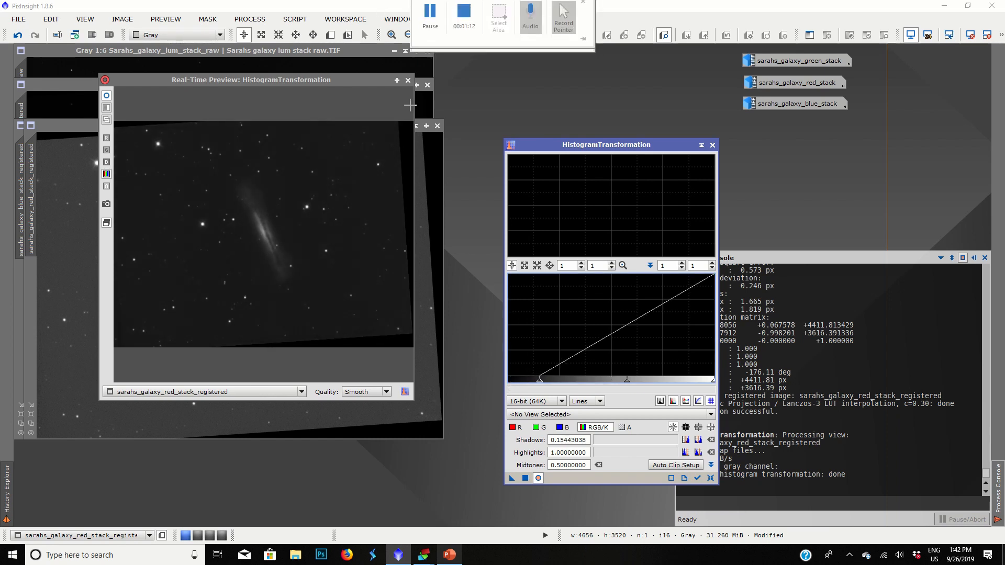
click(408, 80)
click(526, 479)
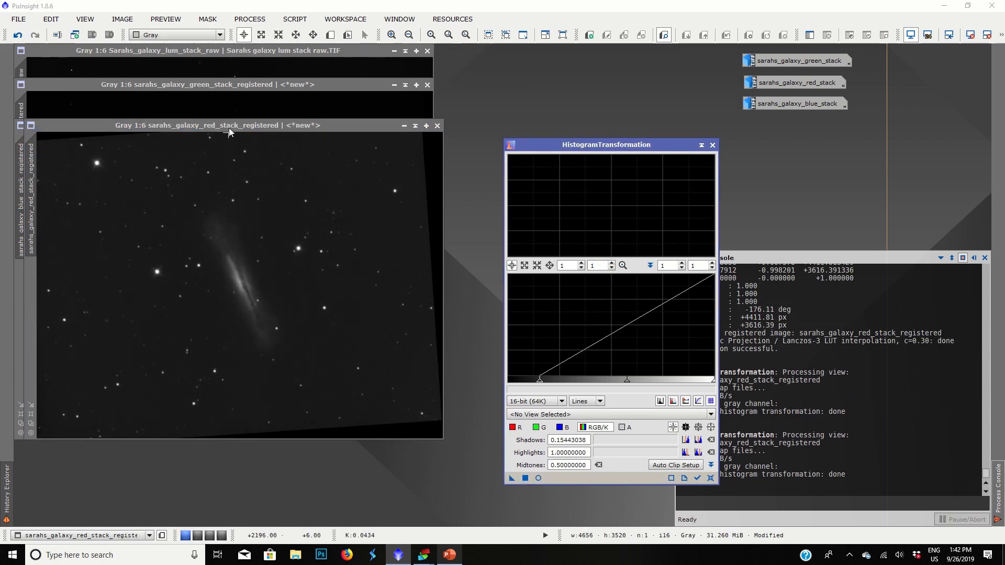
Stretch the registered green stack from reset histogram settings with real-time preview, applying midtones of about 0.010.
drag(231, 125, 246, 253)
click(228, 86)
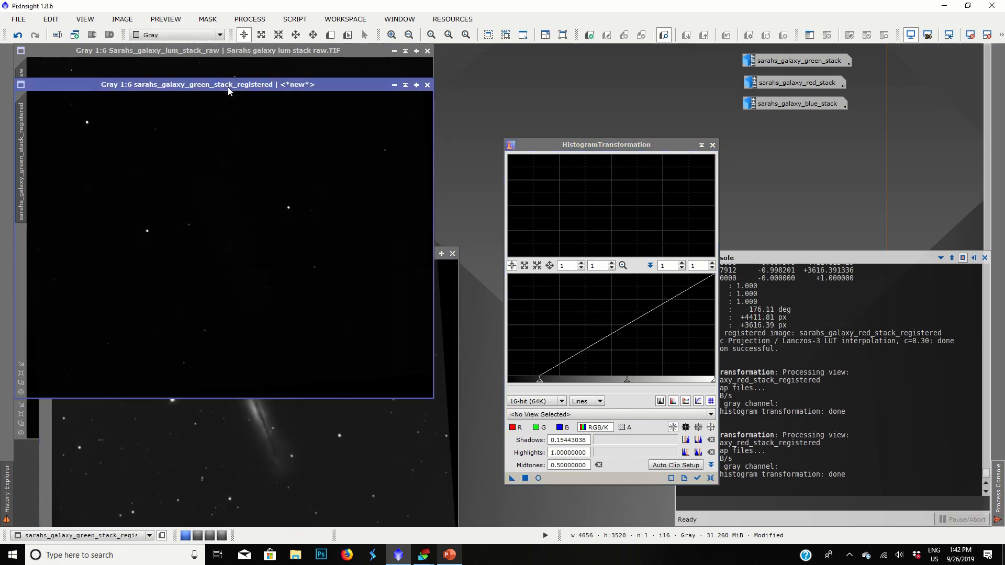
click(538, 478)
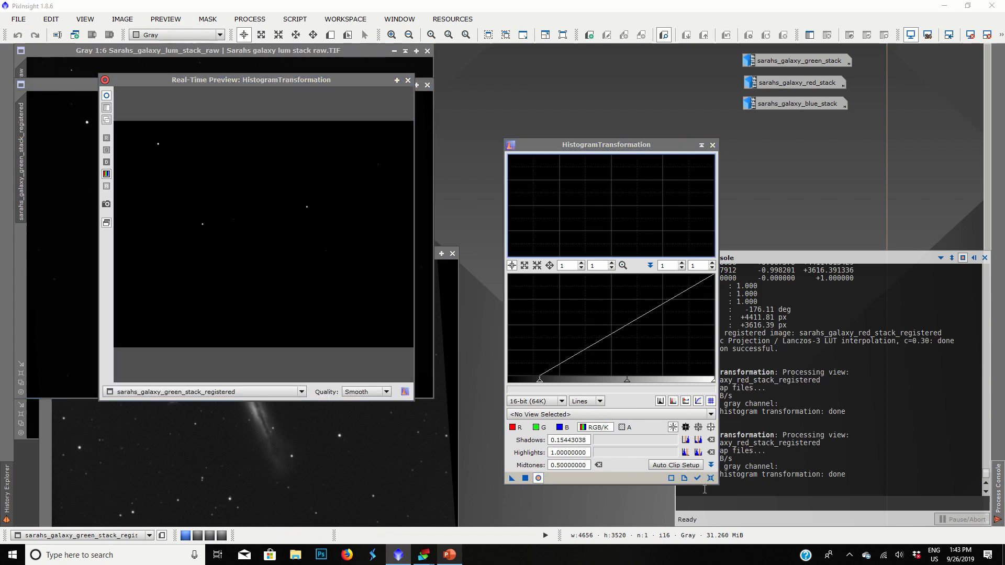
click(710, 478)
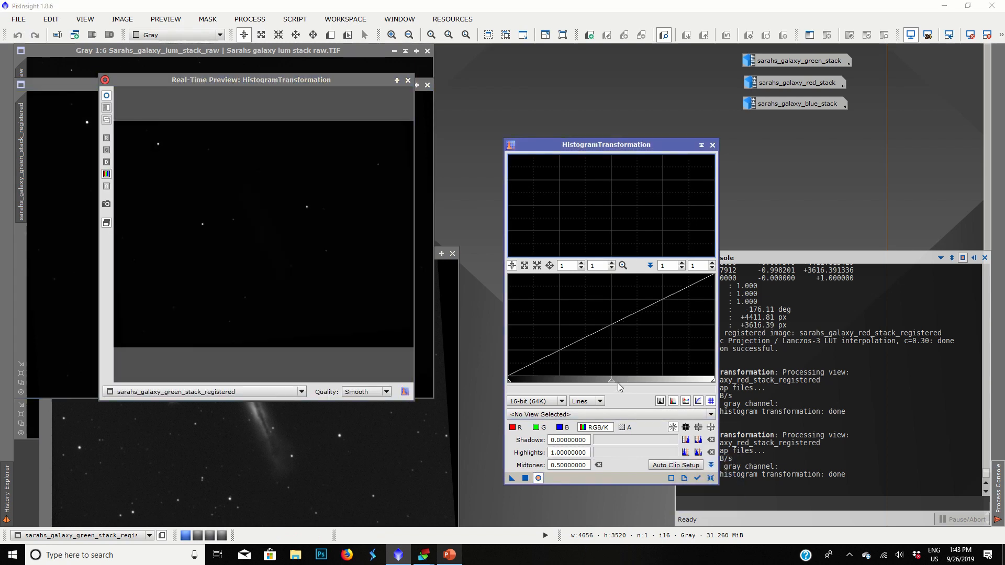
drag(618, 383, 509, 386)
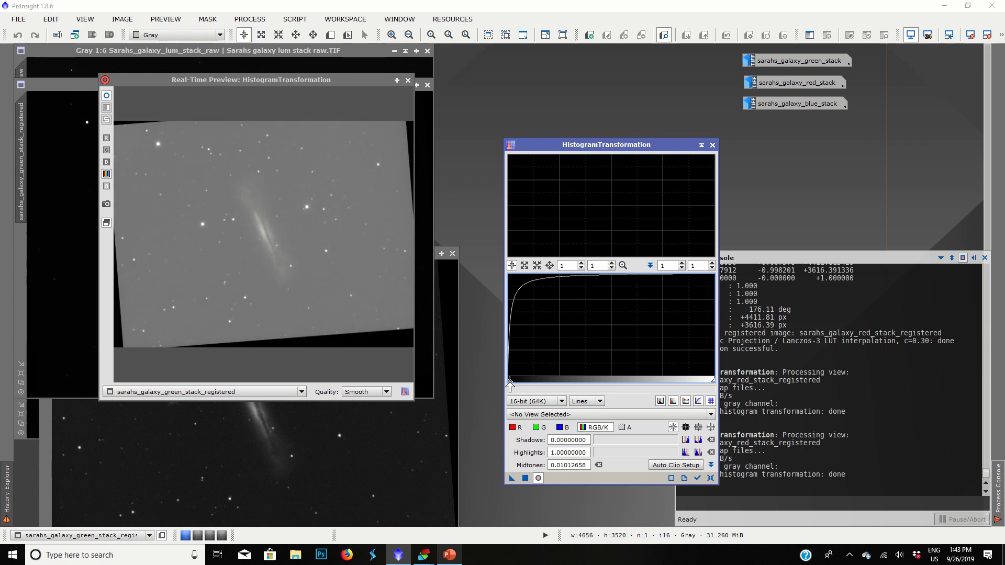
click(522, 479)
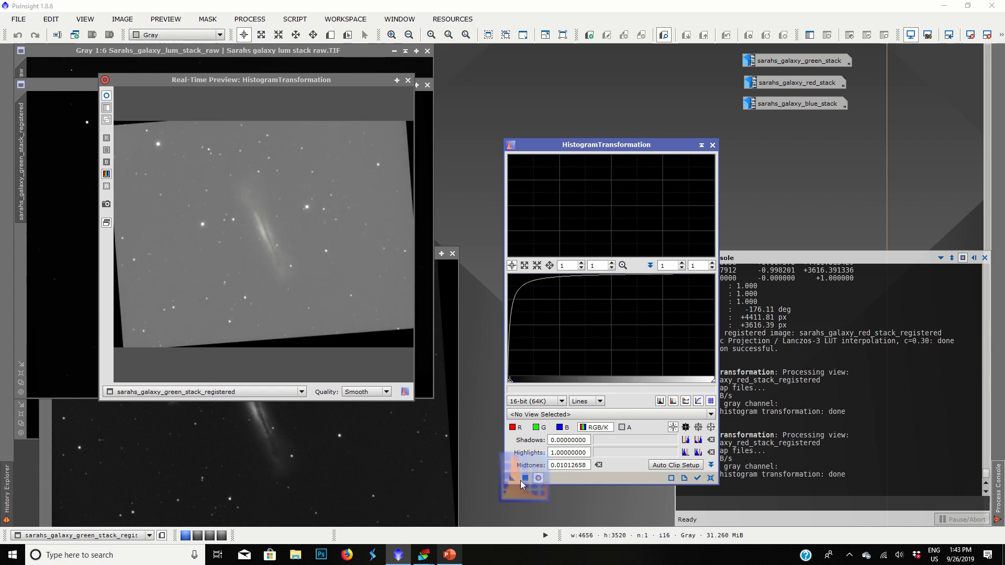
Reset the histogram settings and darken the green stack's background by applying shadows of about 0.420 and midtones of about 0.437.
click(711, 478)
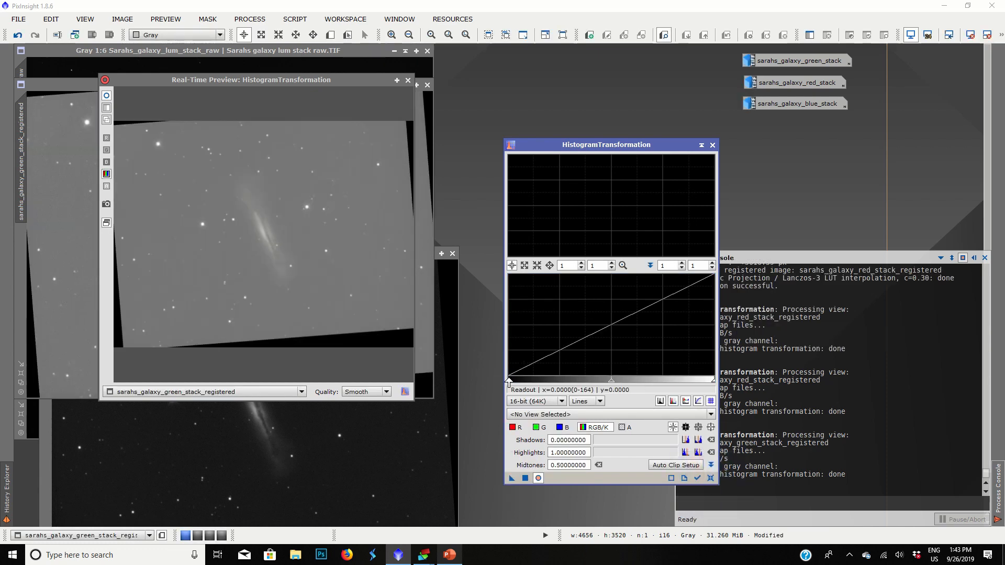
drag(511, 381, 595, 394)
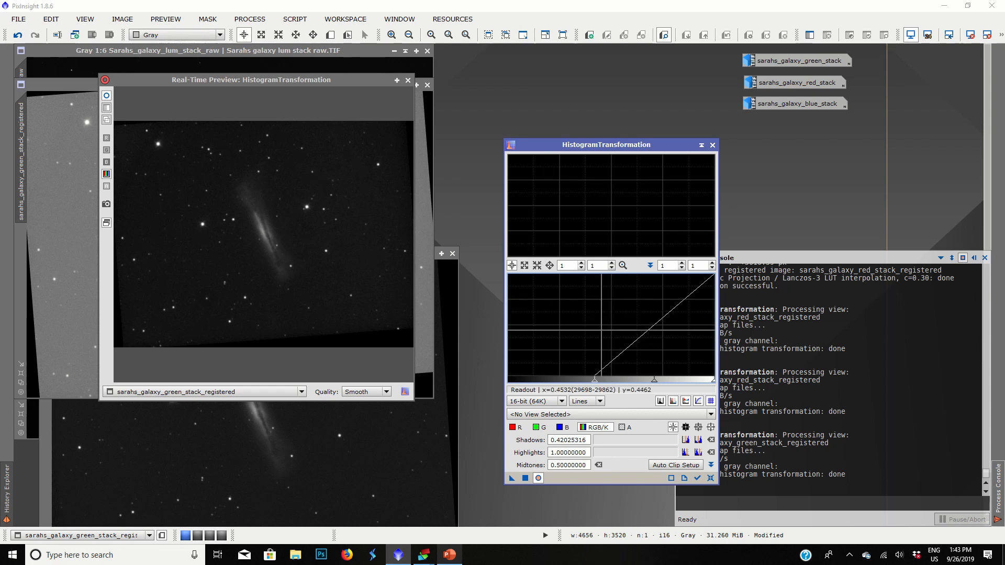
drag(655, 385, 648, 385)
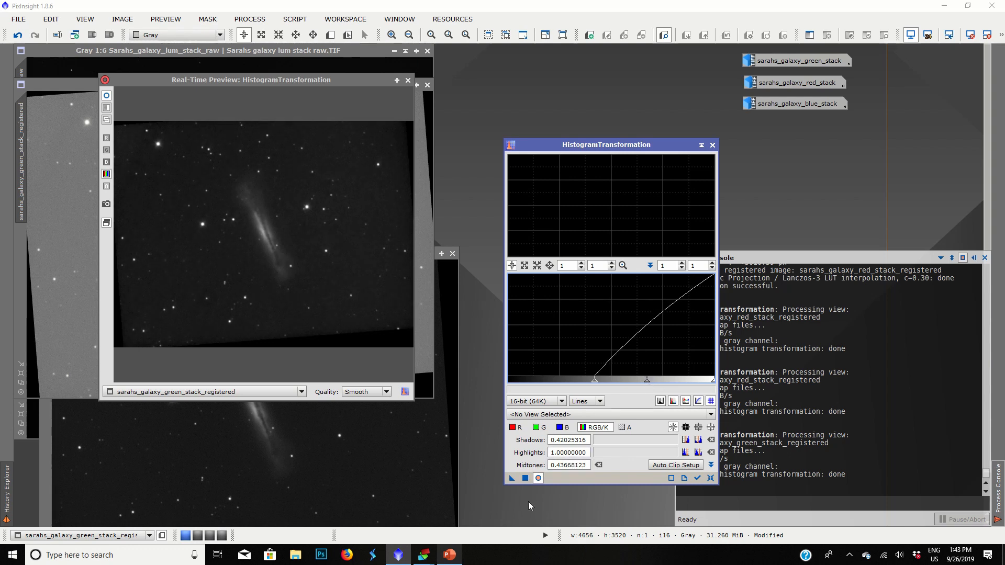
click(525, 478)
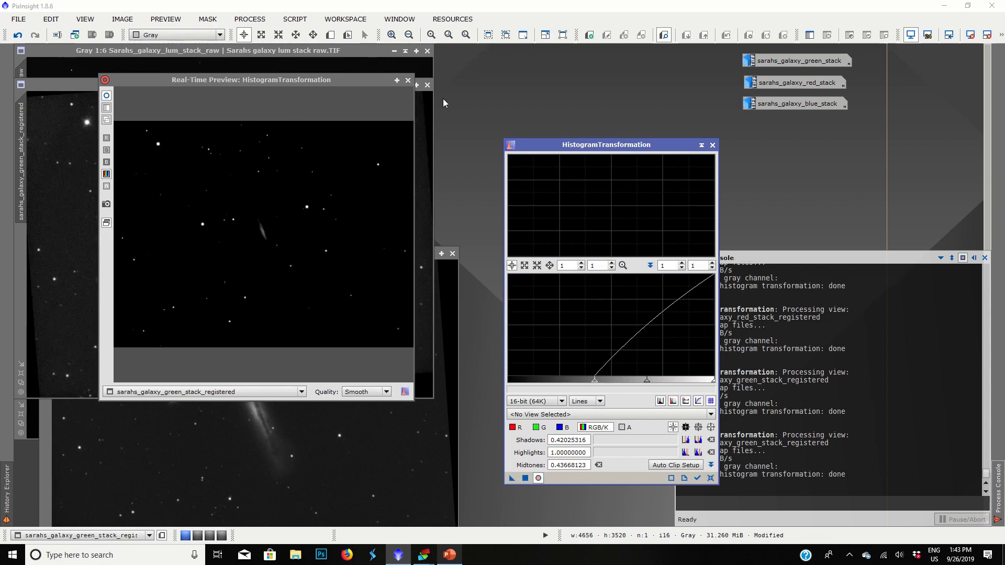
click(406, 80)
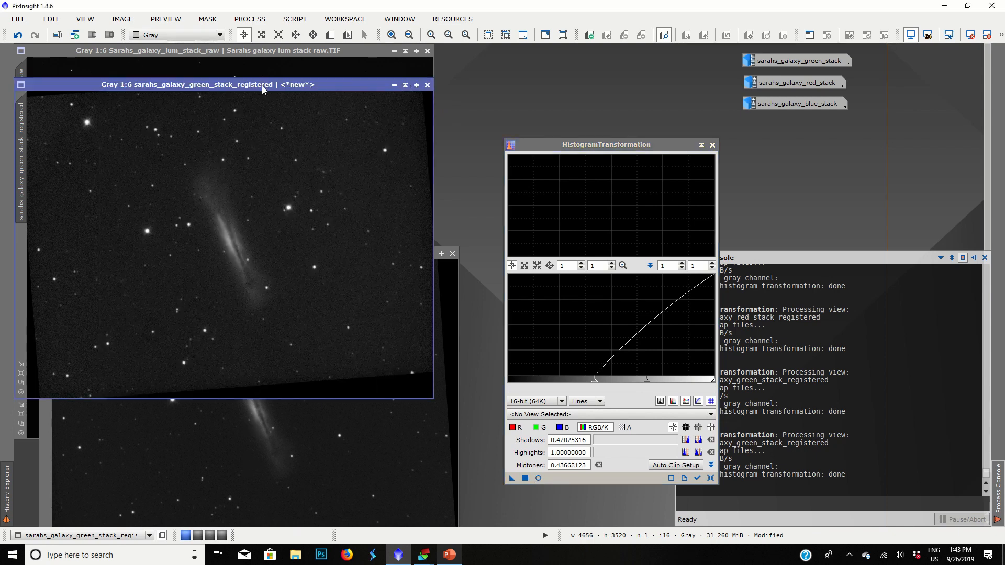
Stretch the registered blue stack from reset histogram settings with real-time preview, applying midtones of about 0.005.
drag(262, 86, 288, 255)
click(286, 180)
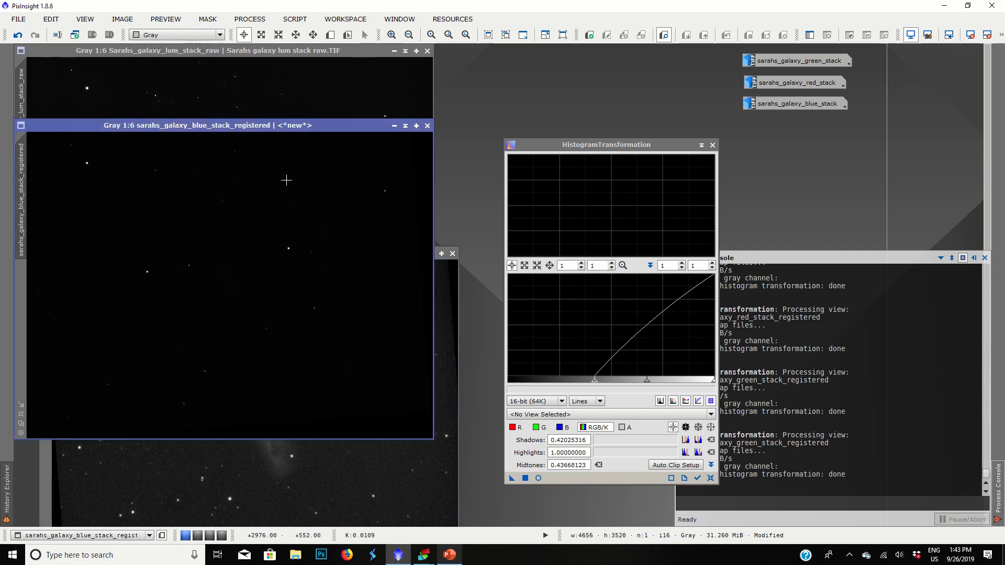
click(538, 478)
click(711, 478)
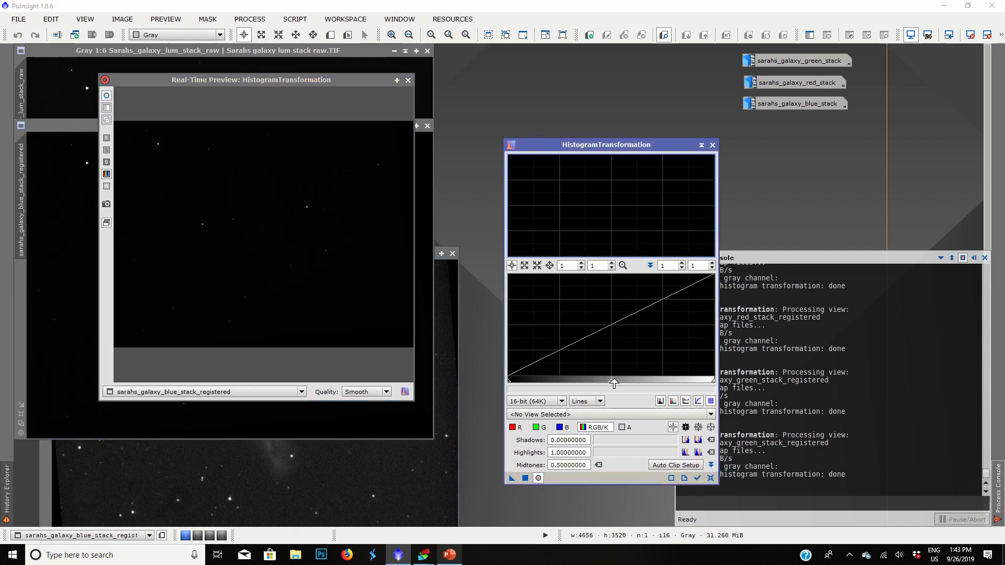
drag(611, 380, 510, 388)
click(525, 478)
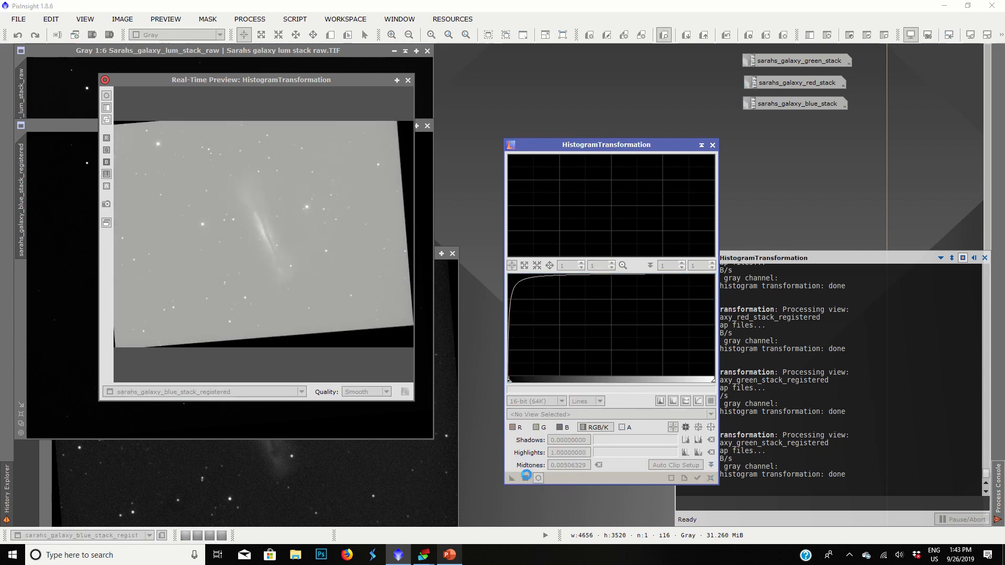
Reset the histogram settings, apply a shadows value of about 0.613 to the blue stack, and close HistogramTransformation.
click(710, 477)
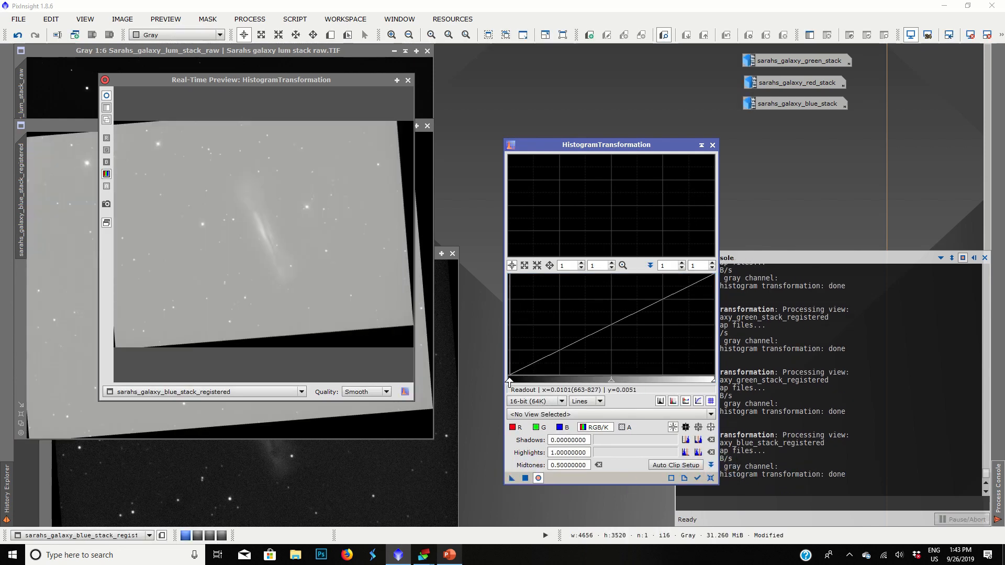
drag(509, 379, 634, 365)
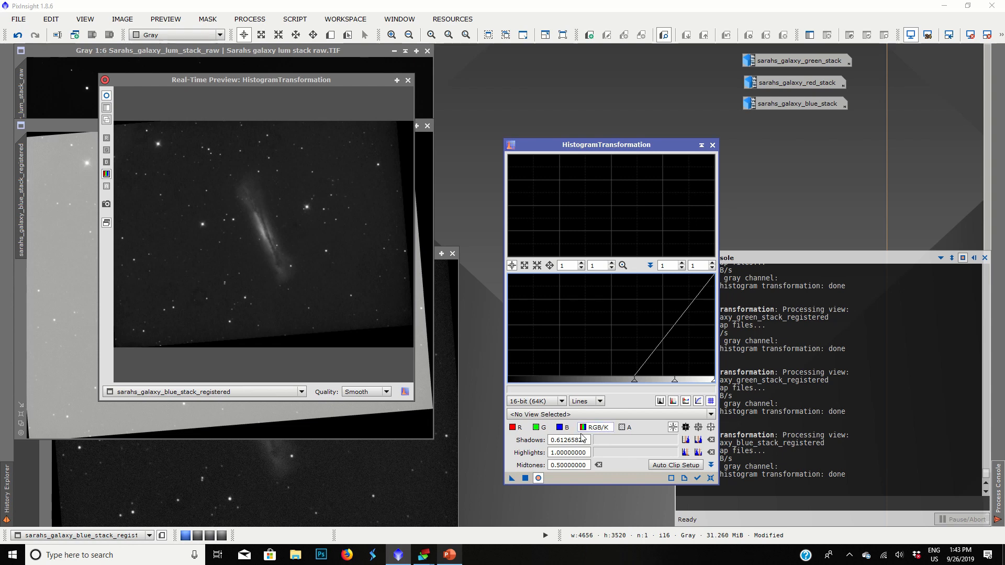
click(525, 479)
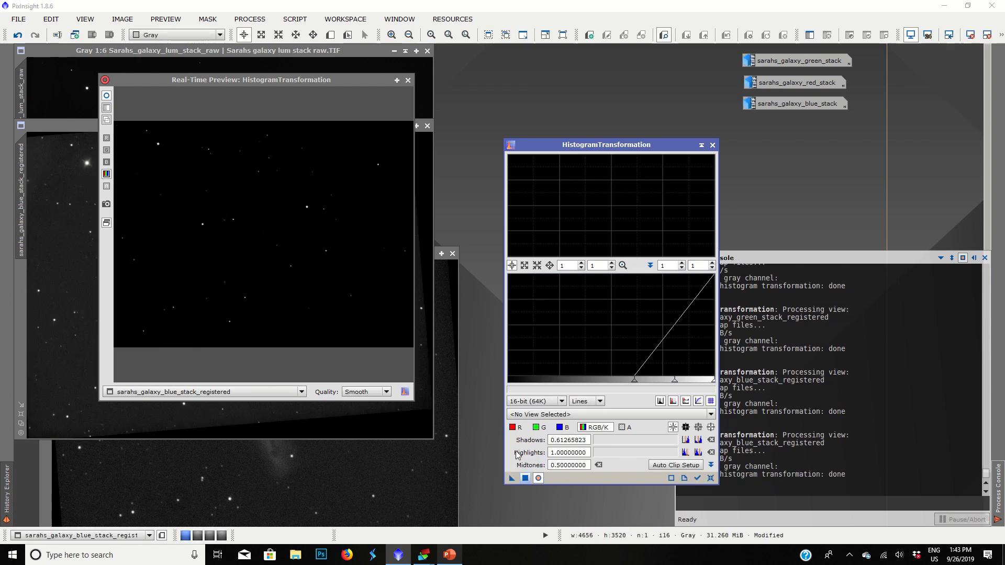
click(408, 81)
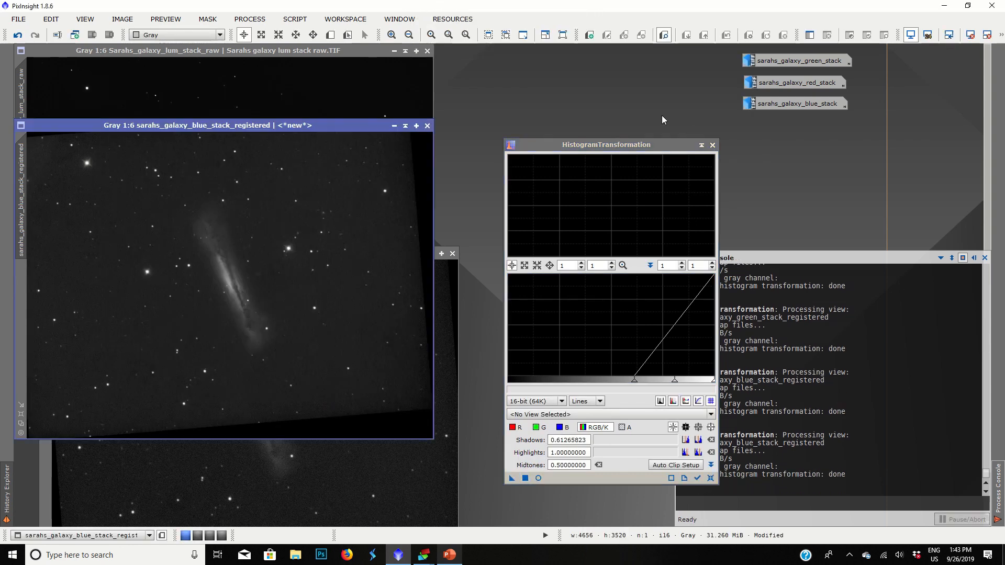
click(713, 145)
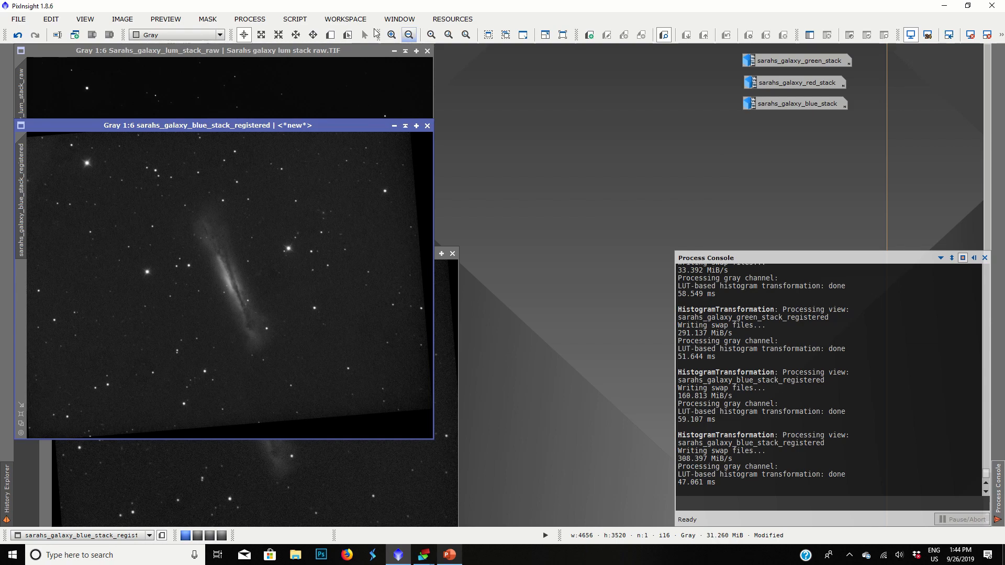
Open LRGBCombination, exclude the luminance channel, and assign sarahs_galaxy_red_stack_registered as the red source image.
click(246, 20)
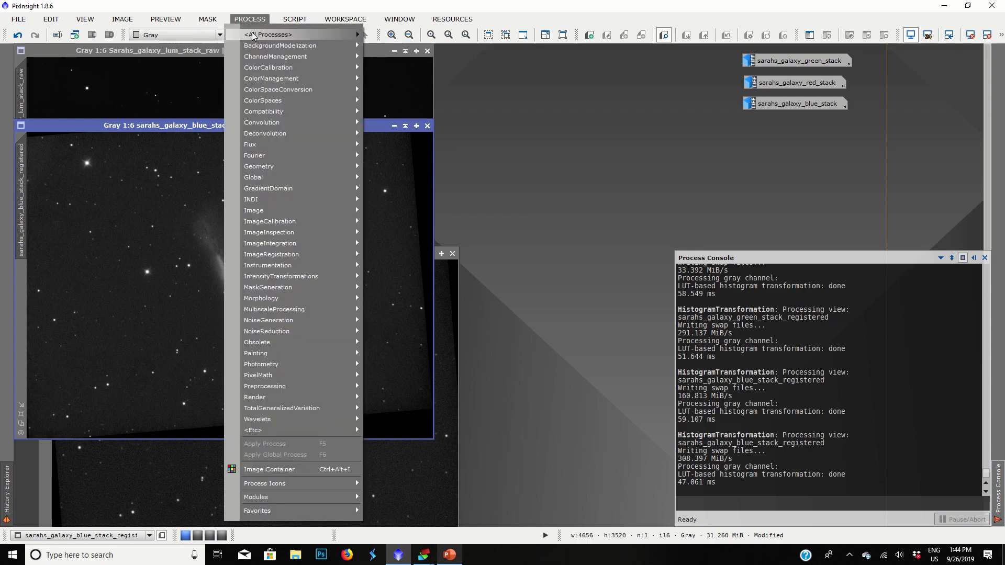
mouse_move(272, 35)
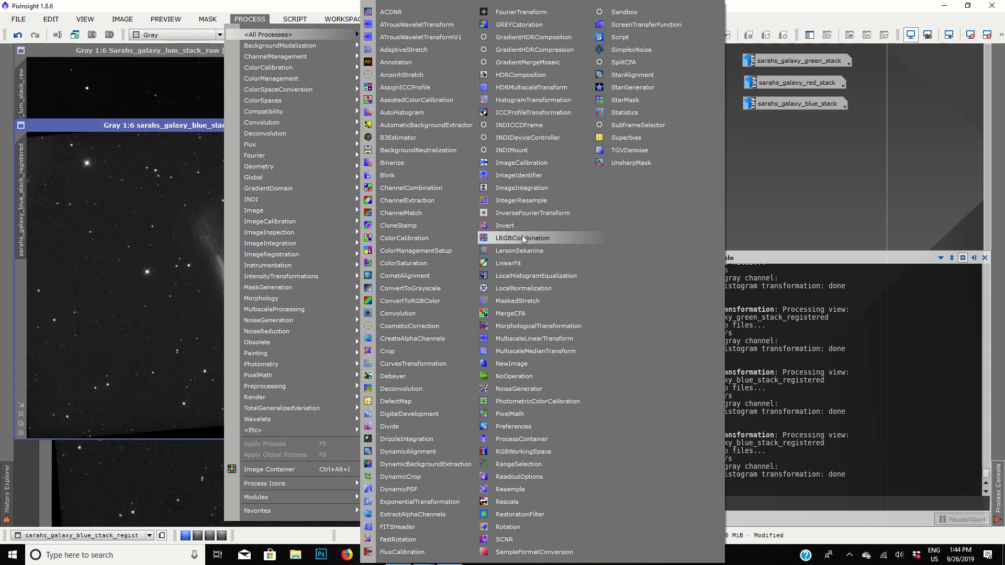
click(523, 238)
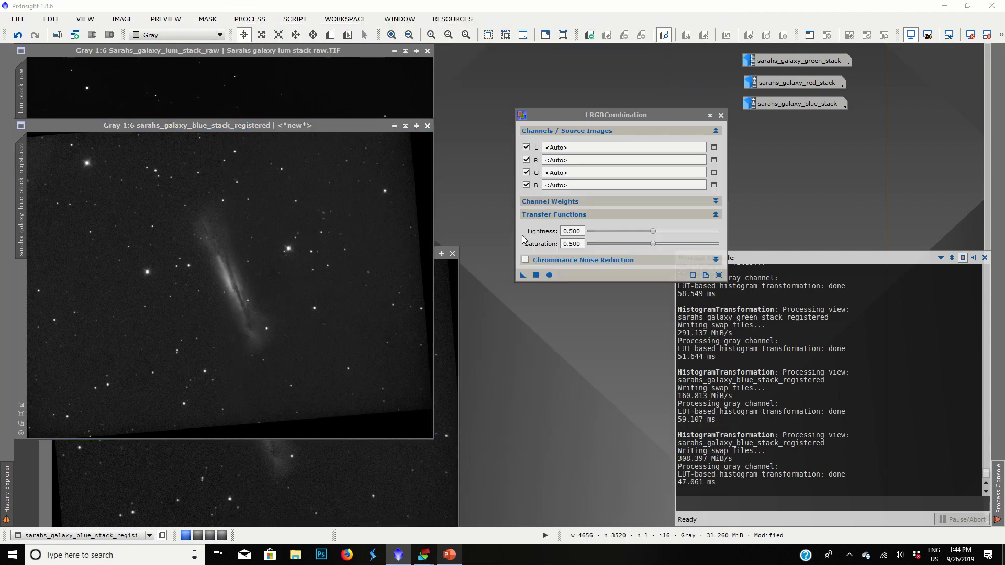
click(526, 148)
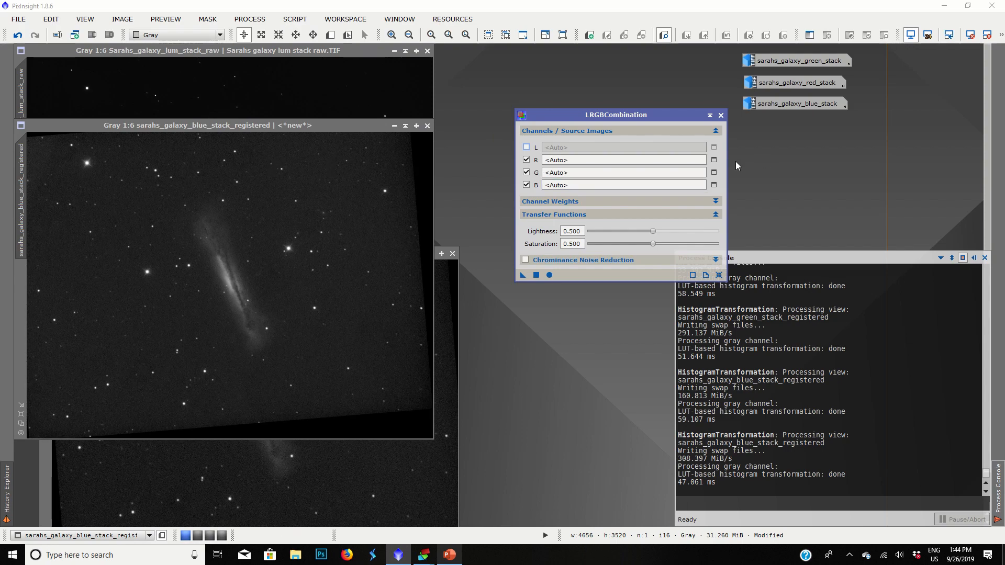
click(714, 160)
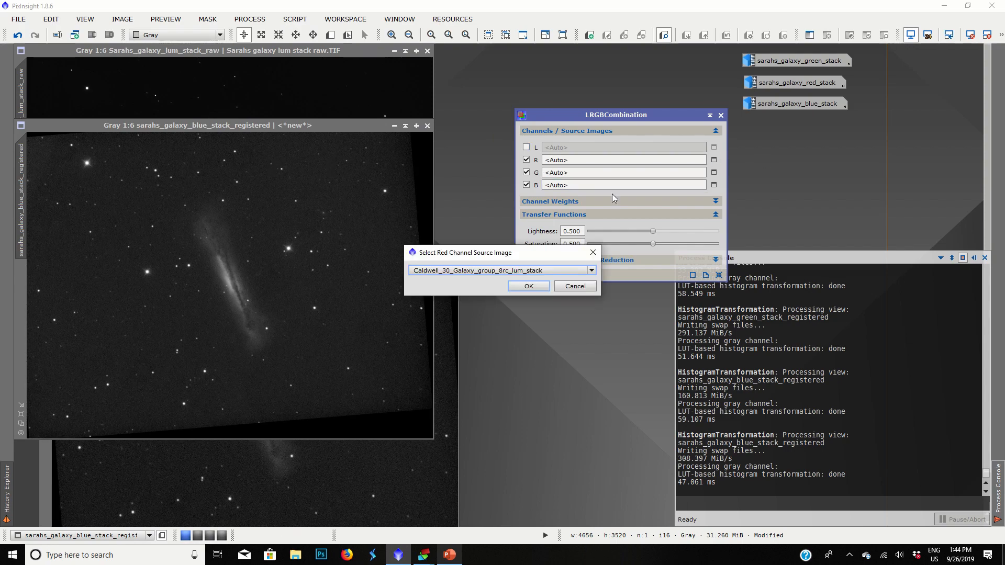
click(512, 271)
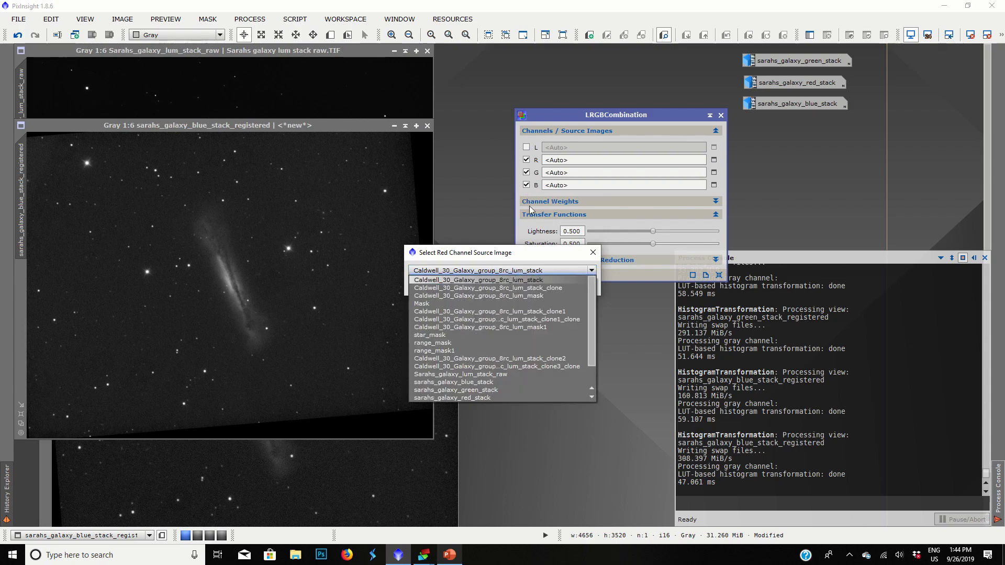
scroll(503, 302, down, 1)
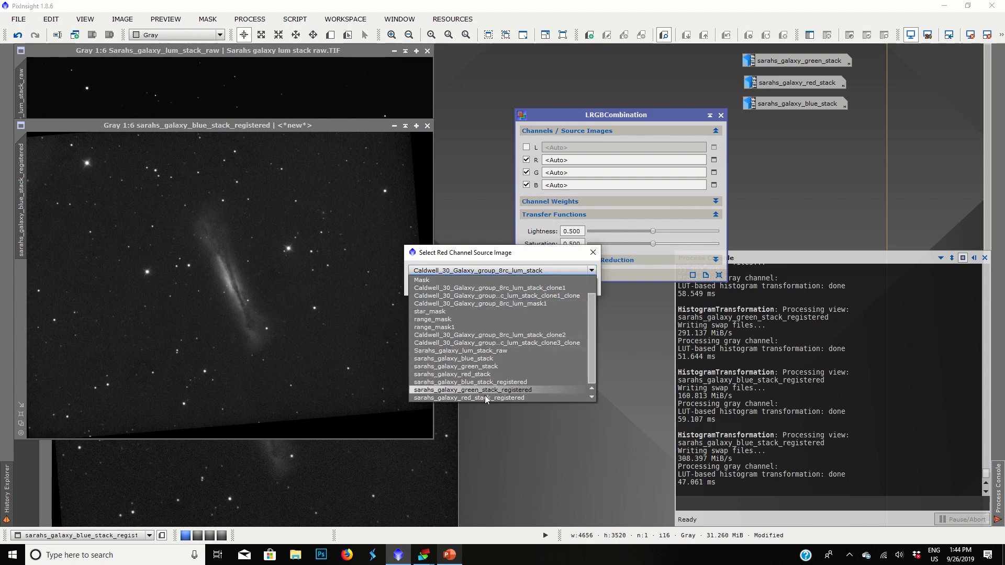
click(484, 398)
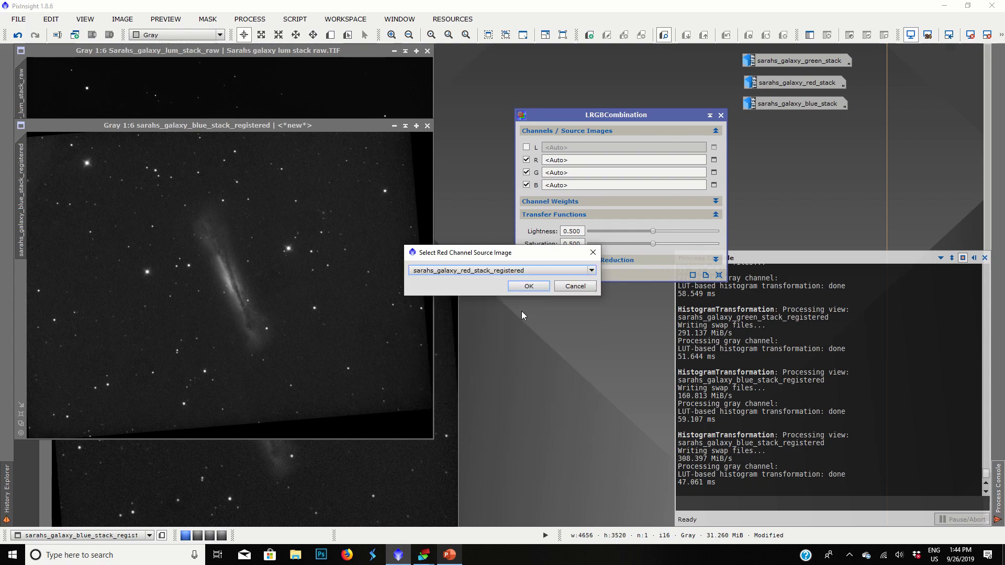
click(528, 289)
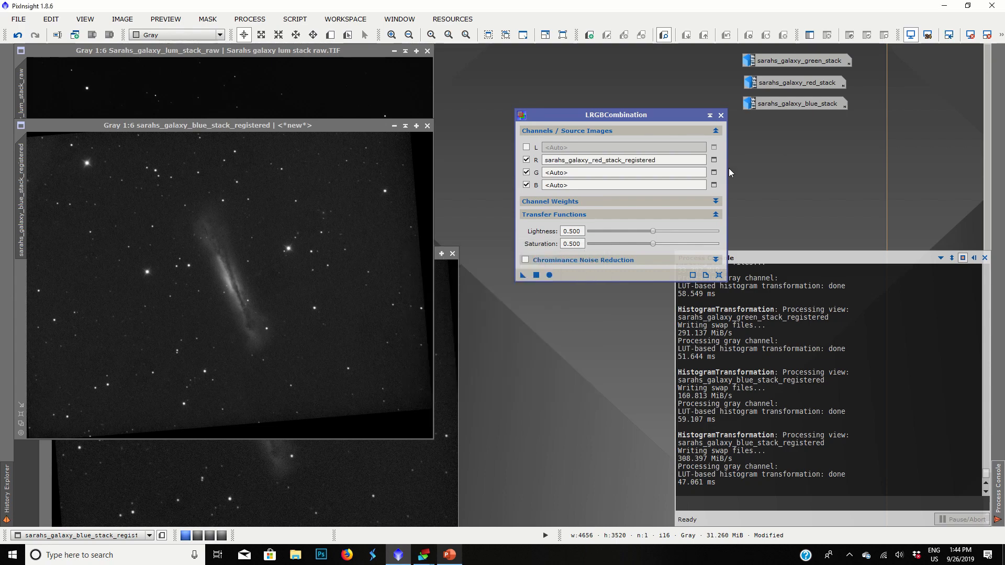
Assign sarahs_galaxy_green_stack_registered as the green channel's source image.
click(714, 173)
click(555, 270)
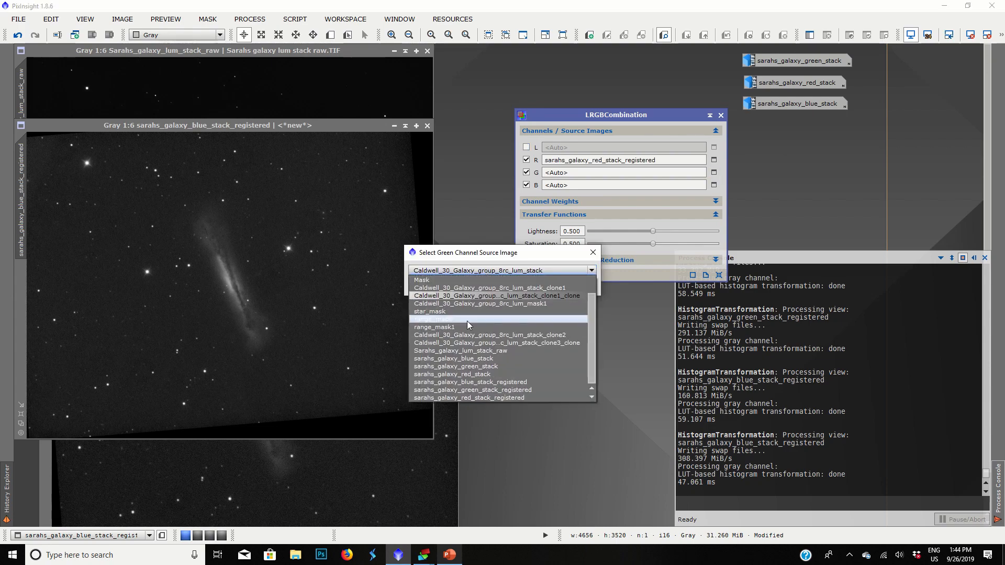
click(472, 390)
click(518, 288)
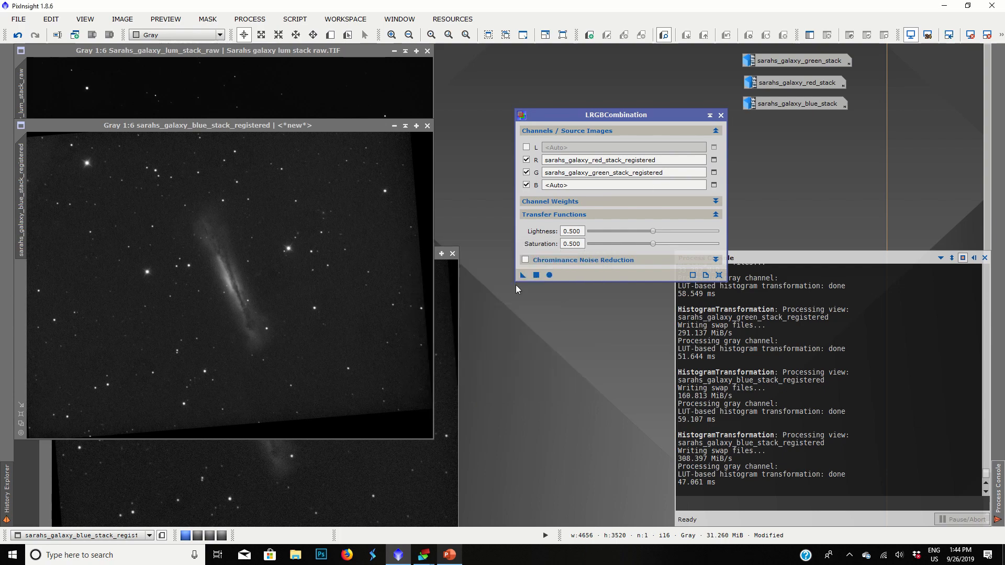
Assign sarahs_galaxy_blue_stack_registered as the blue channel's source image.
click(714, 185)
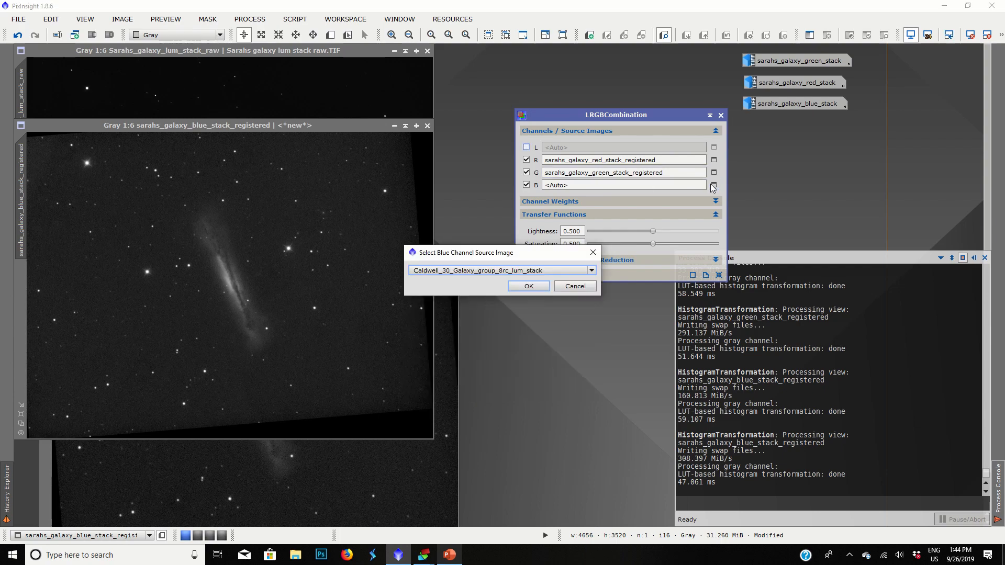
click(506, 272)
scroll(466, 356, down, 3)
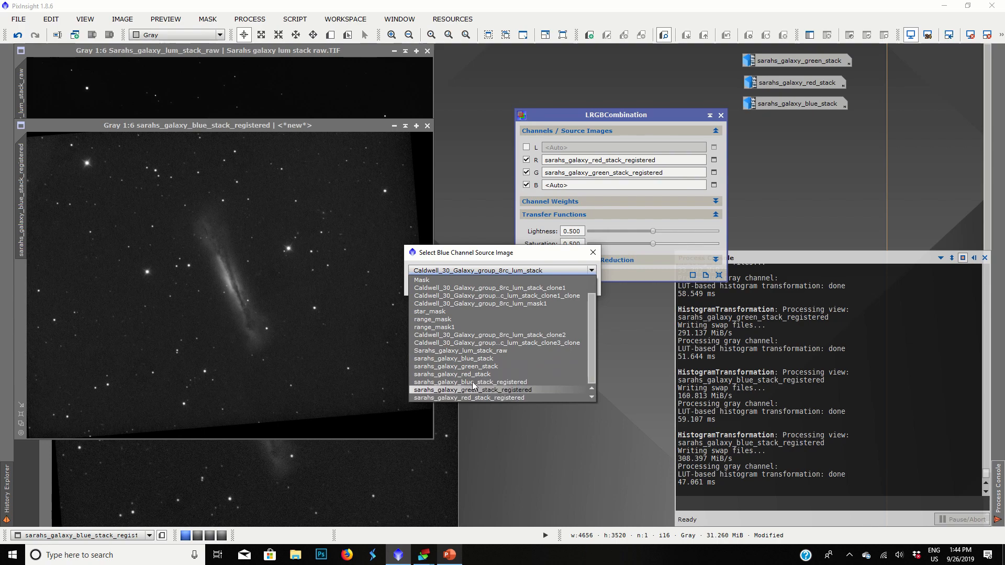
click(473, 382)
click(529, 286)
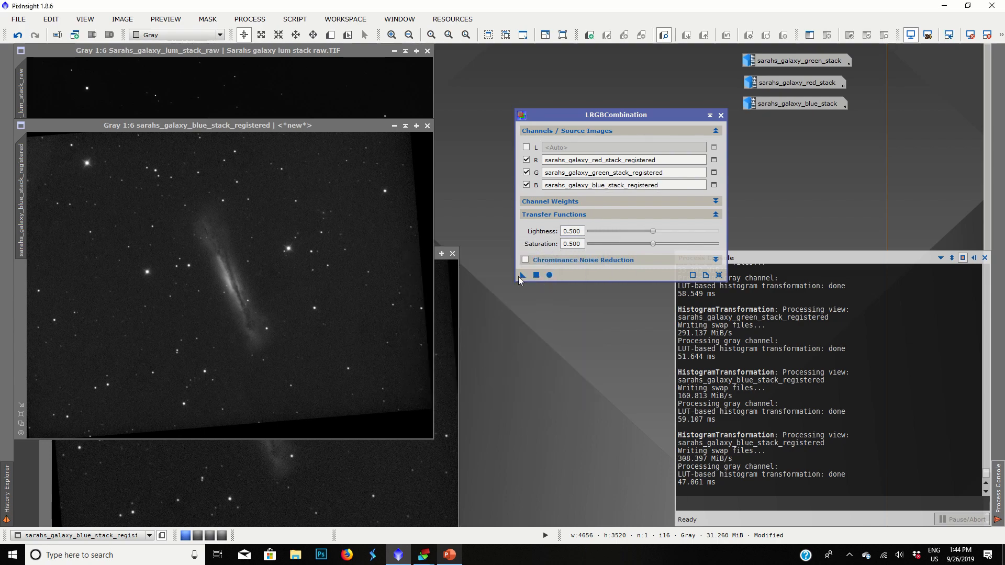
Apply LRGBCombination globally to create the colour image, and close the process window.
click(549, 275)
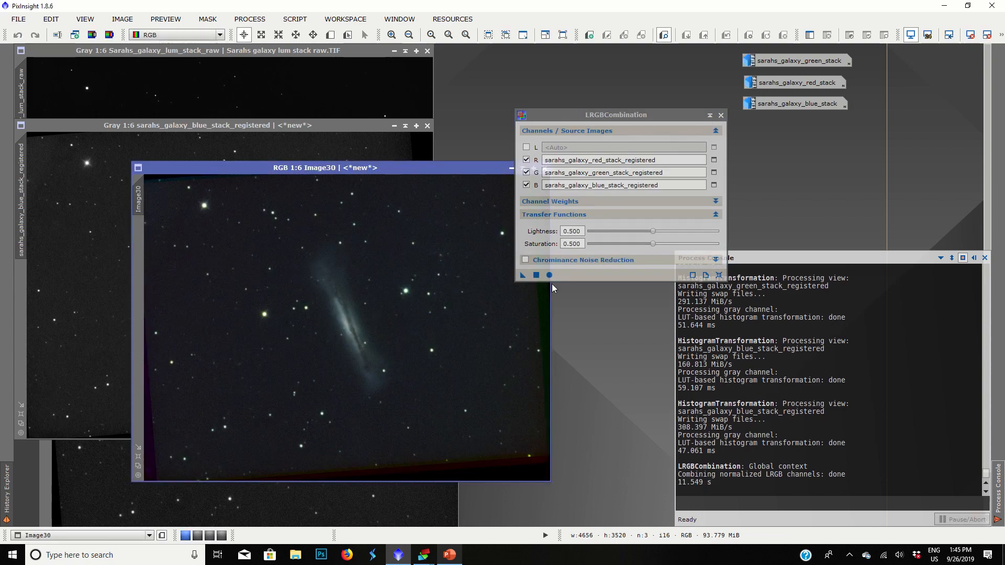
click(720, 115)
drag(384, 169, 424, 143)
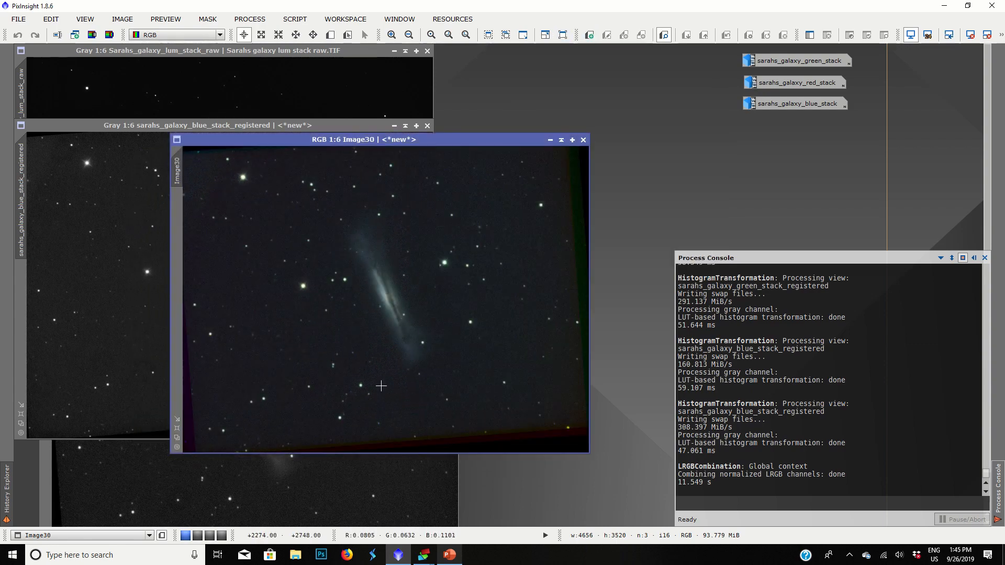
Remove green from the colour image with SCNR, using Average Neutral protection, amount 1.00 and preserved lightness, and close SCNR.
click(249, 19)
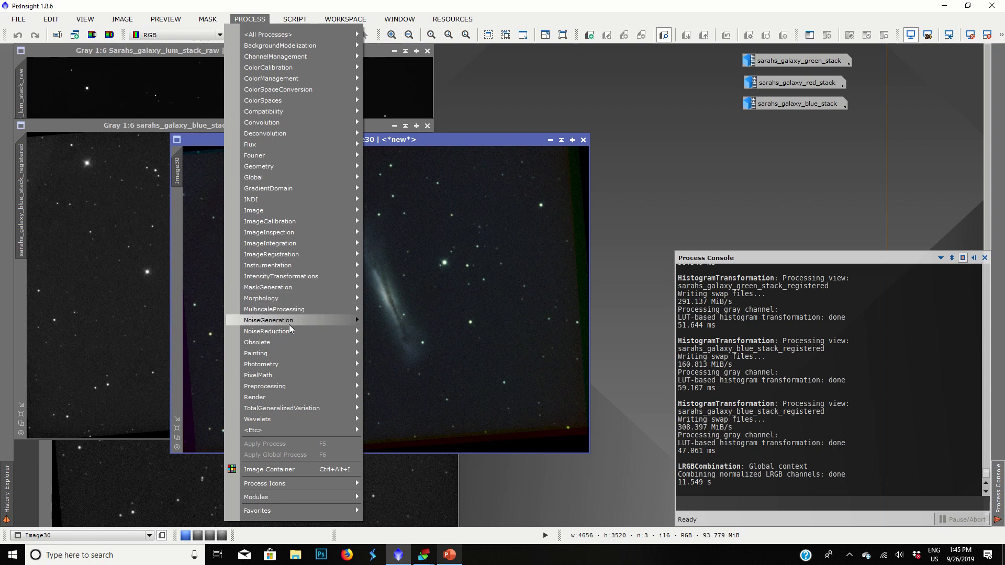
mouse_move(288, 327)
click(394, 383)
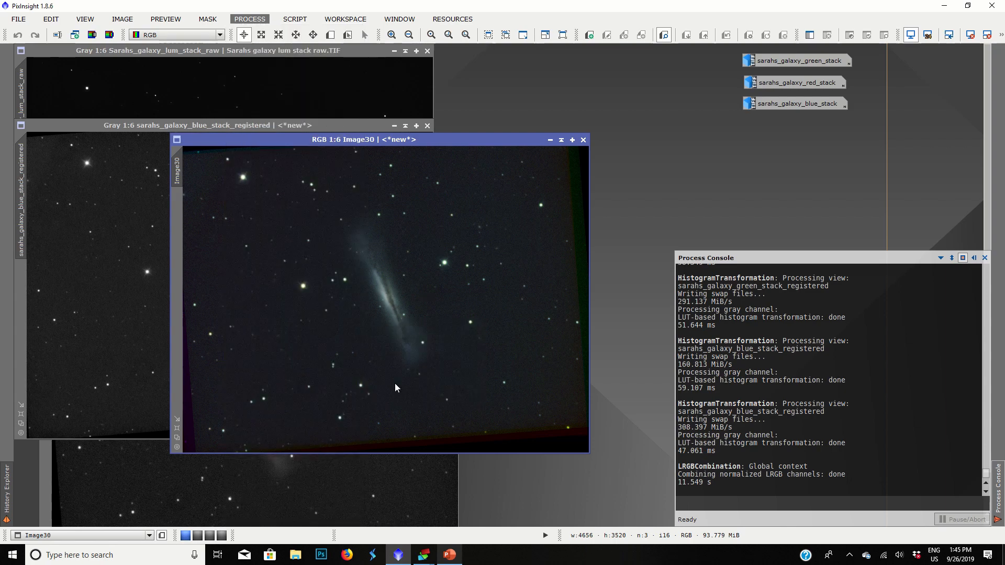
drag(431, 228, 371, 279)
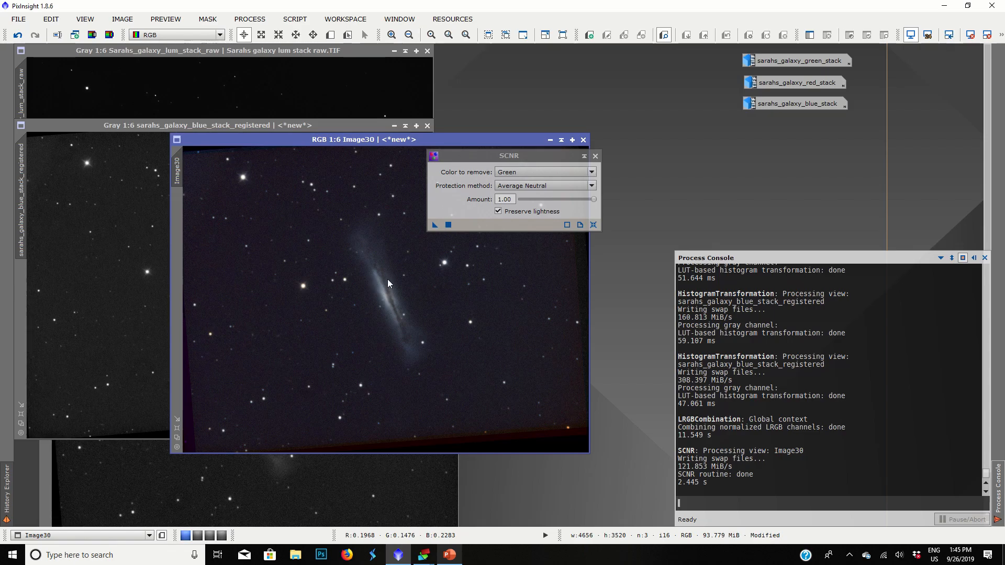
click(596, 156)
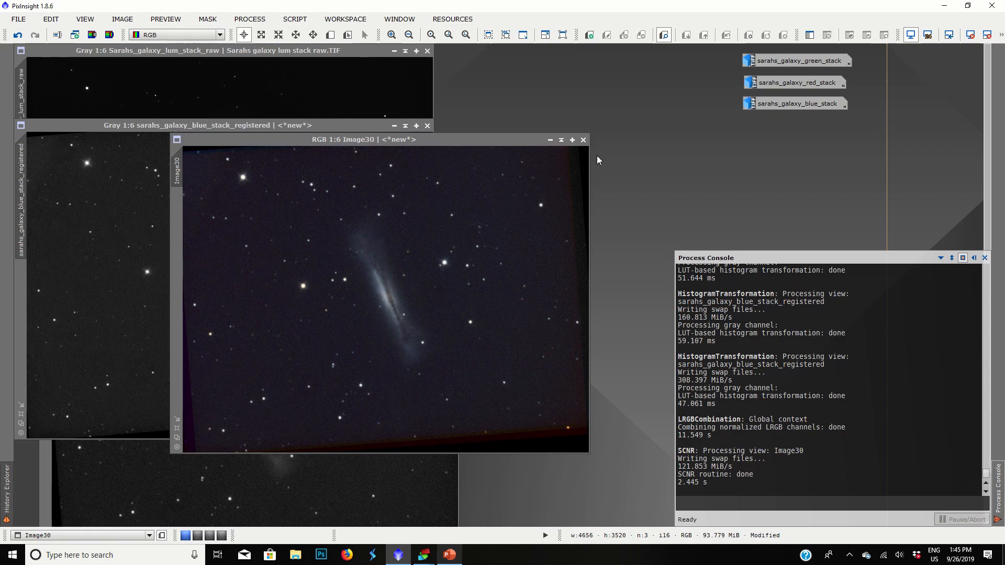
drag(372, 142, 463, 89)
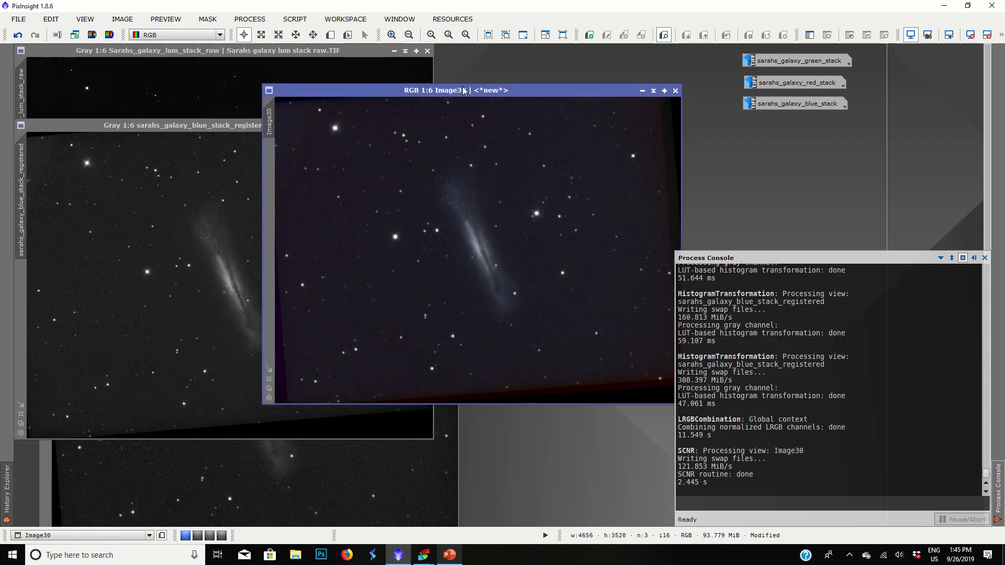
drag(464, 91, 427, 94)
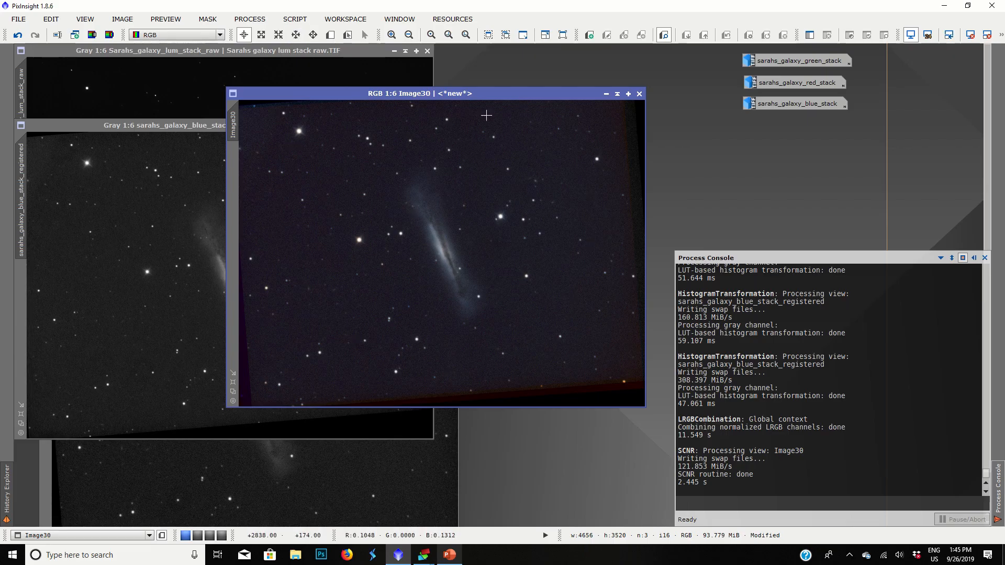
Apply AutomaticBackgroundExtractor to the colour image with Subtraction correction, discarding the background model and replacing the target image, and close the process.
click(249, 19)
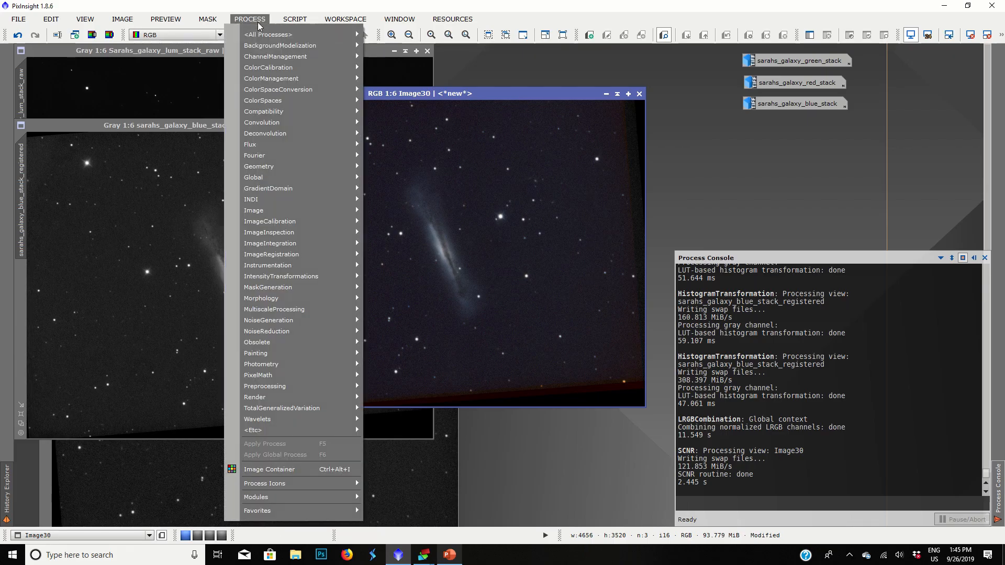
mouse_move(331, 47)
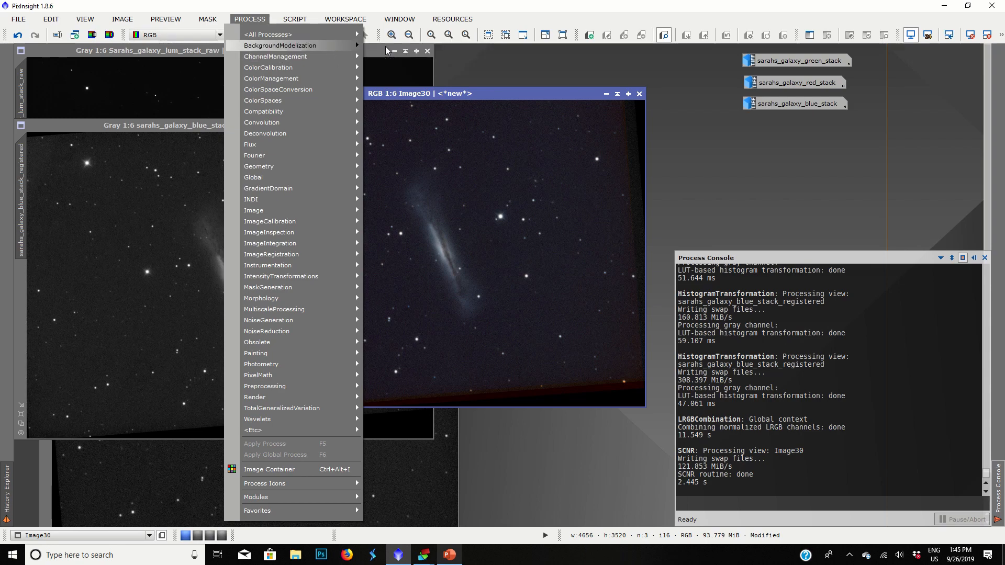
click(386, 46)
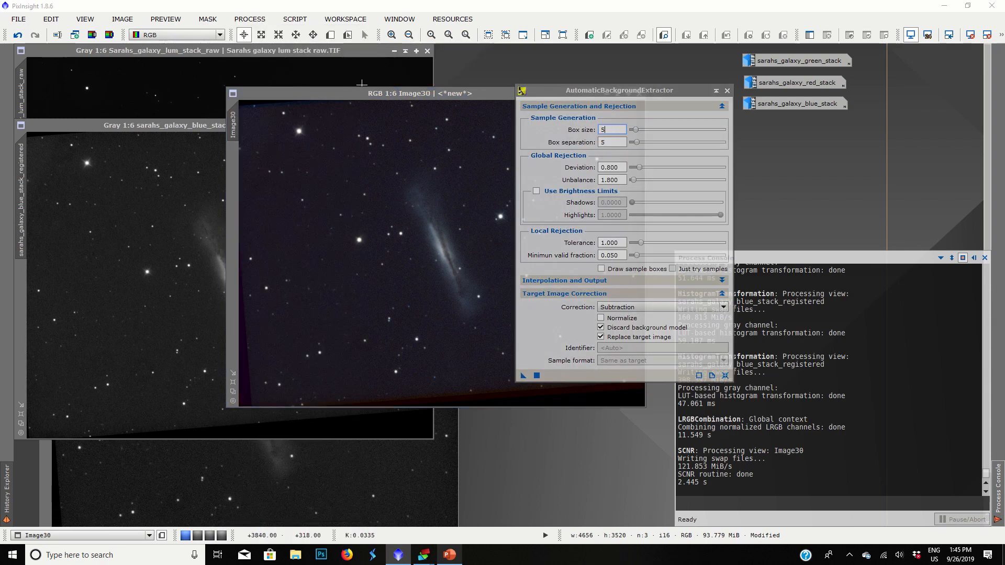
click(324, 98)
right_click(325, 95)
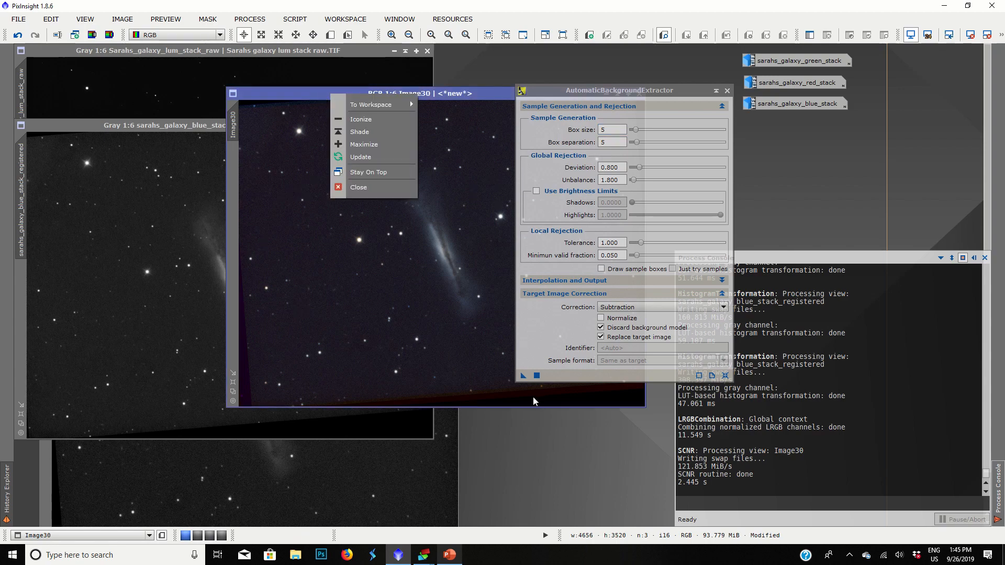
mouse_move(524, 375)
mouse_down()
mouse_move(434, 344)
mouse_move(524, 374)
mouse_up()
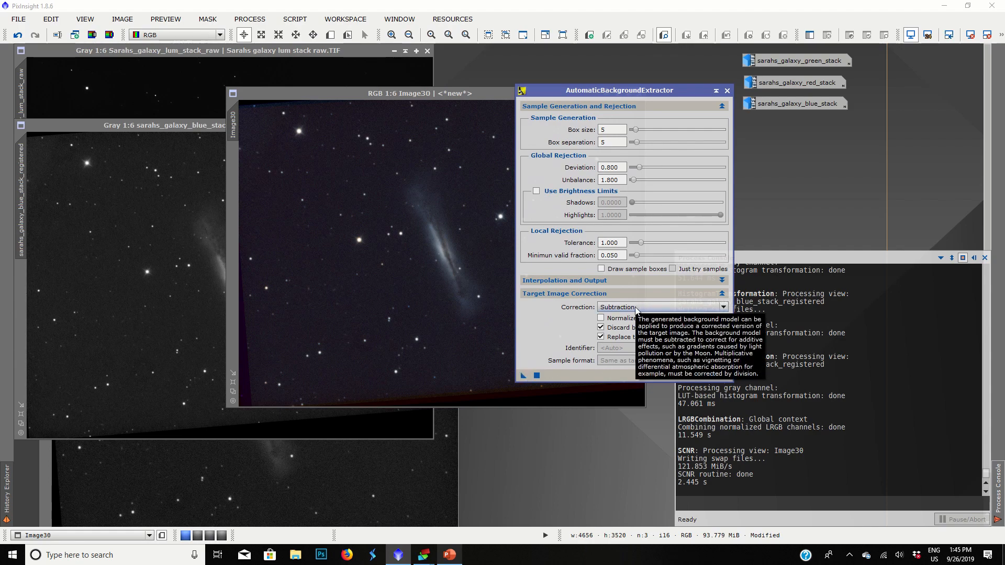
drag(524, 375, 418, 344)
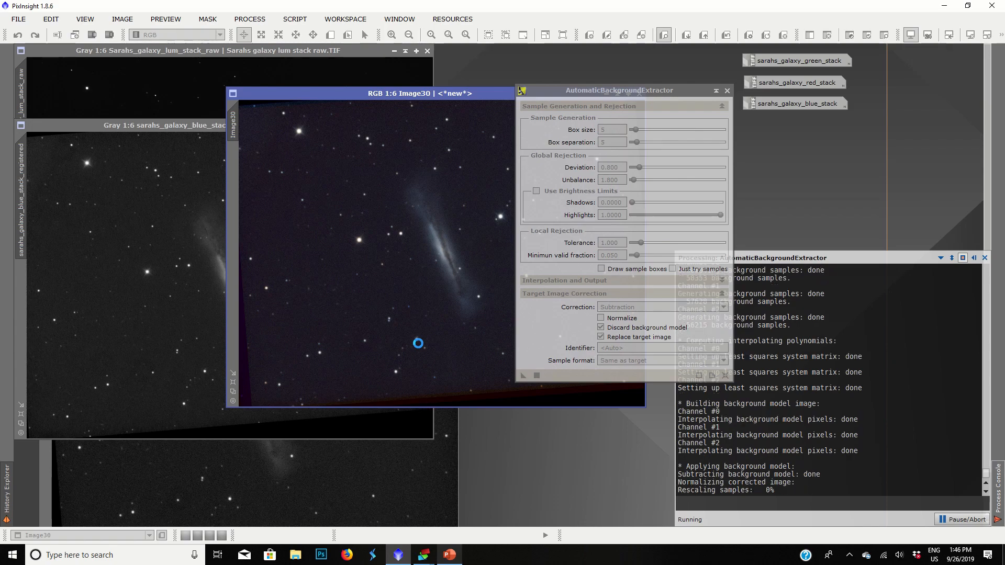
click(727, 91)
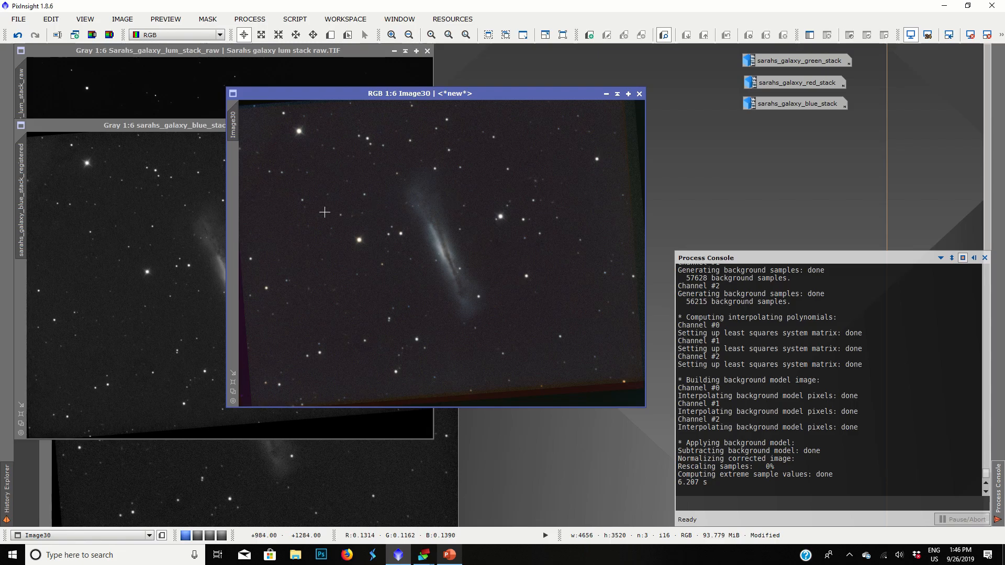
Open RangeSelection, reset its parameters, start its real-time preview on the colour image, and arrange the image and preview windows side by side.
click(250, 19)
mouse_move(257, 36)
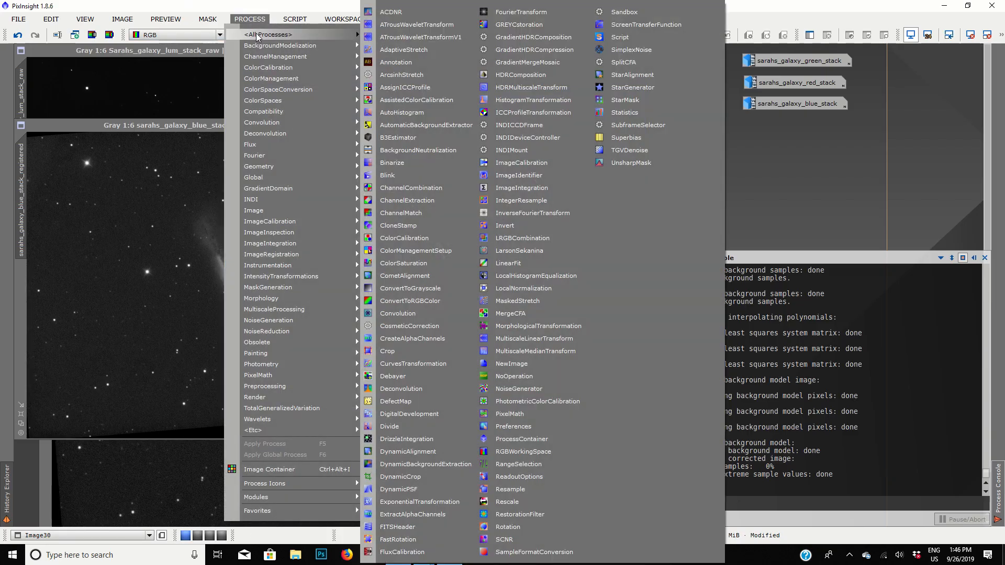
click(528, 469)
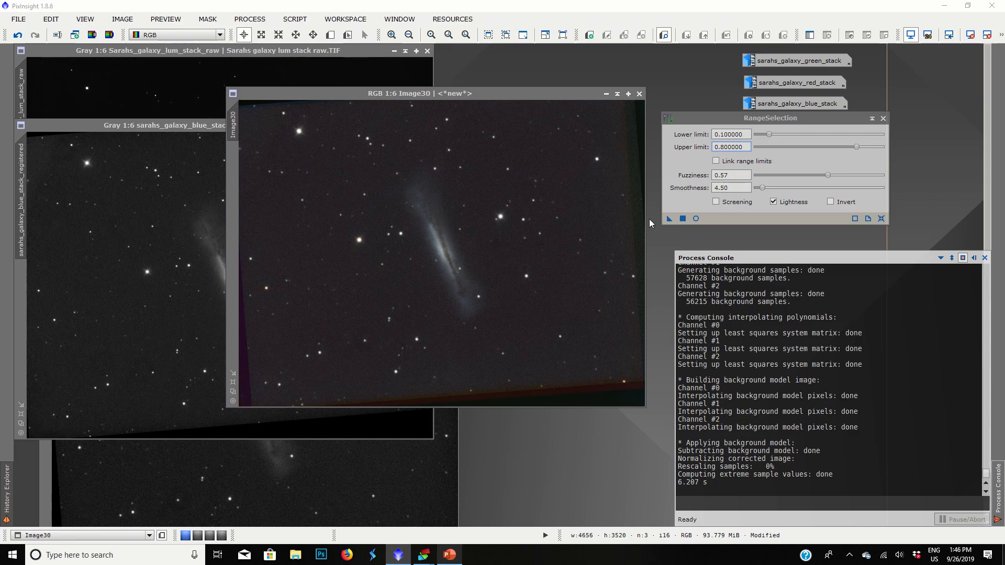
click(881, 219)
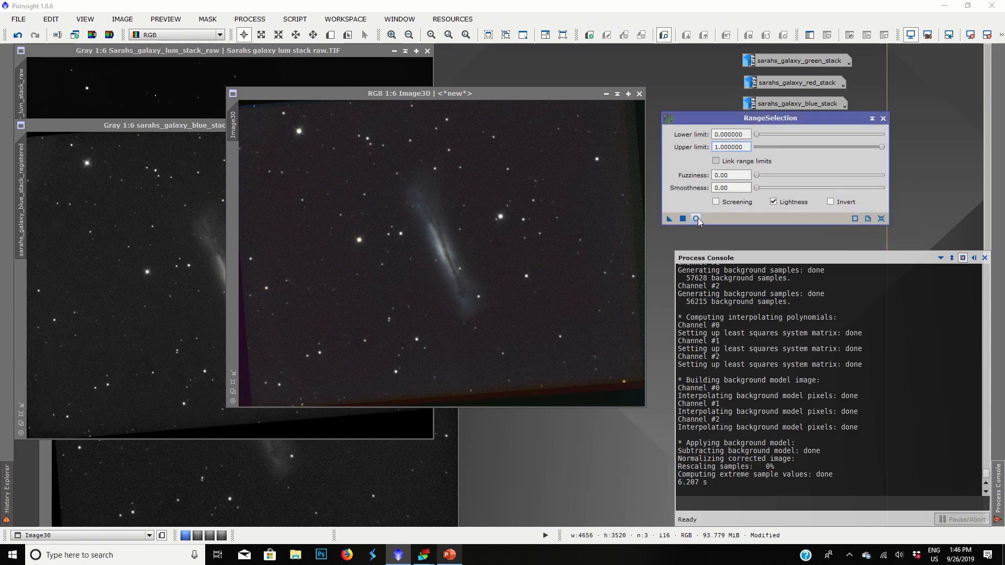
click(696, 218)
drag(485, 95, 478, 71)
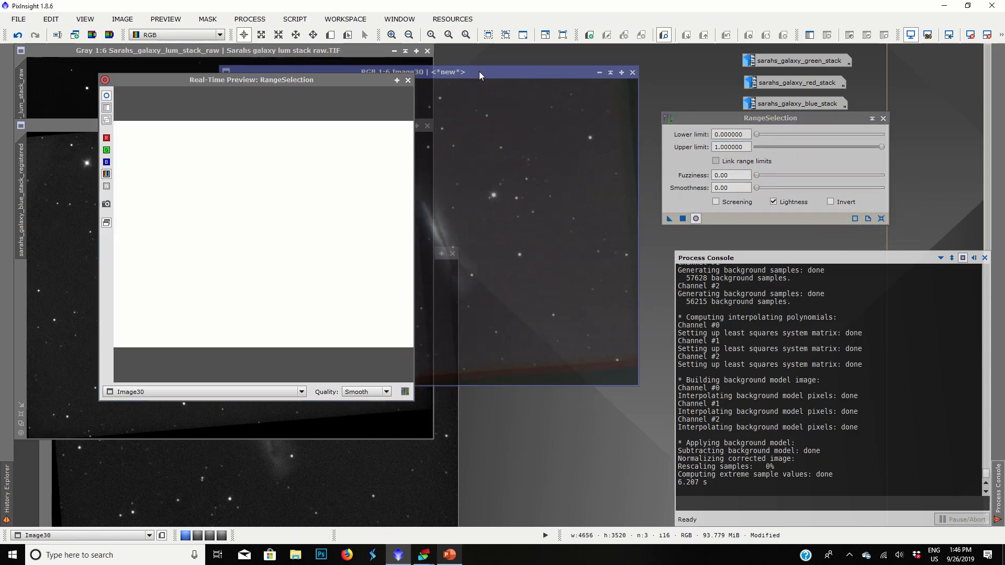
drag(295, 79, 489, 191)
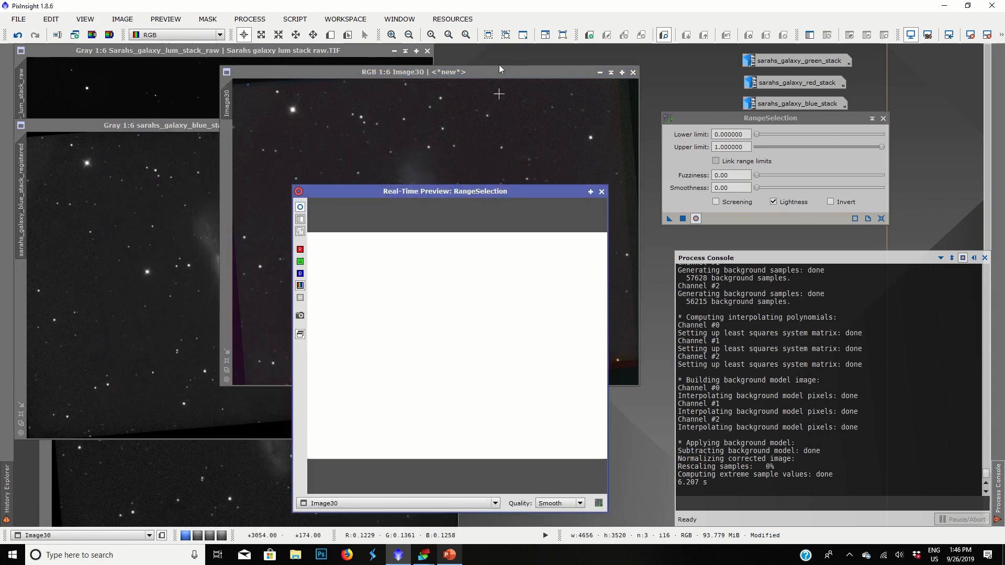
drag(492, 71, 335, 86)
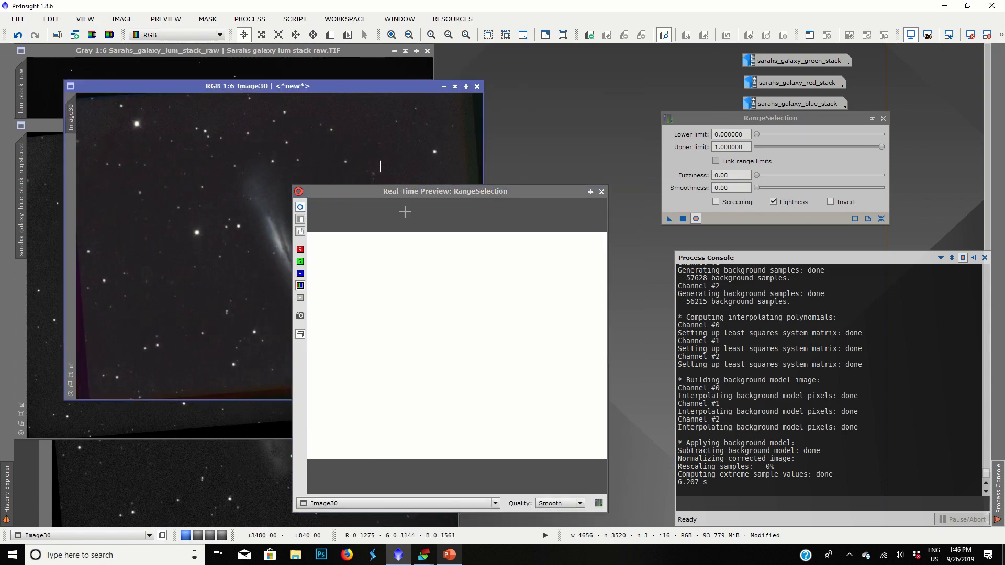
drag(430, 193, 496, 105)
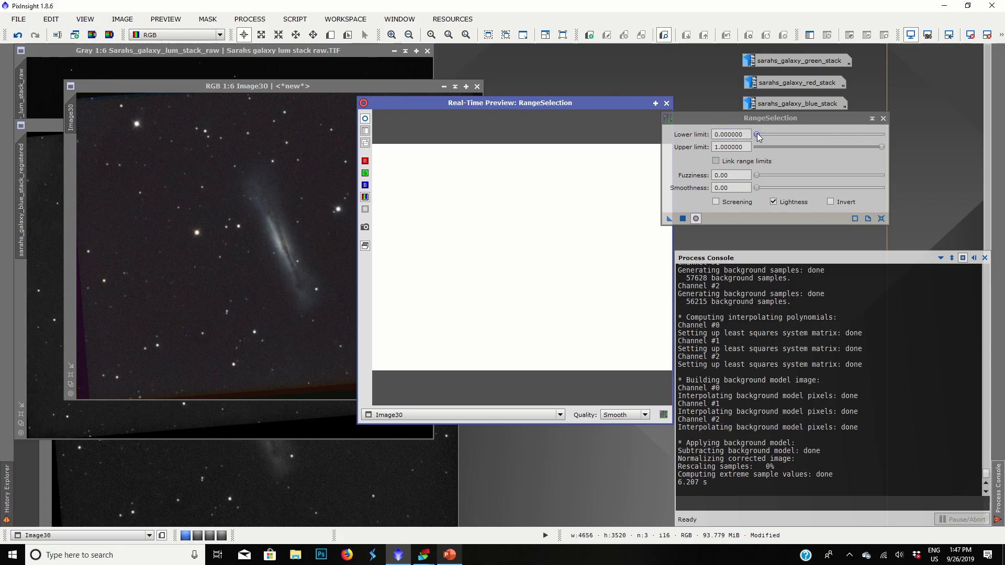
Set RangeSelection's lower limit to 0.17, smoothness to 56.0 and fuzziness to 0.32 to isolate the galaxy.
drag(757, 134, 778, 131)
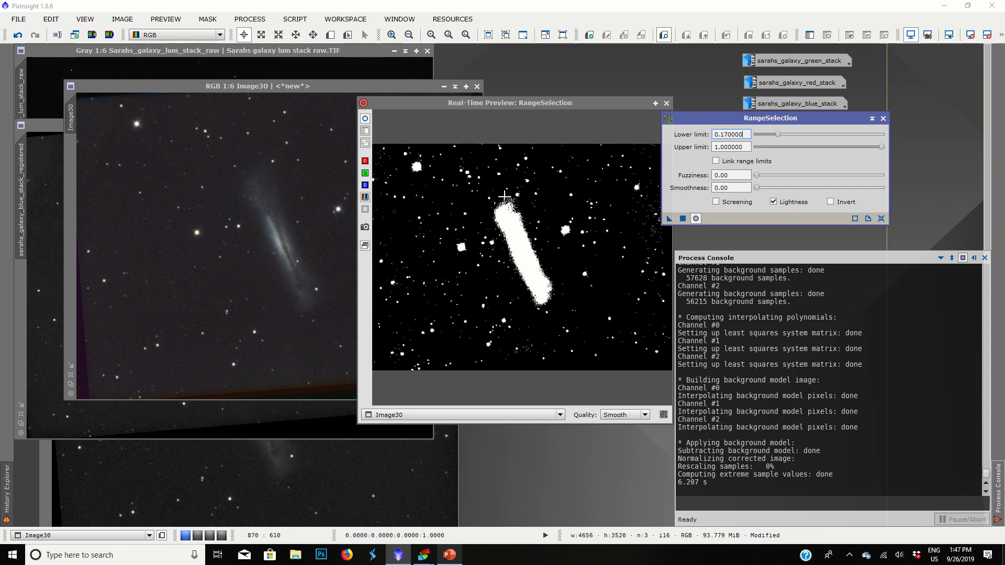
click(758, 191)
drag(758, 181, 827, 178)
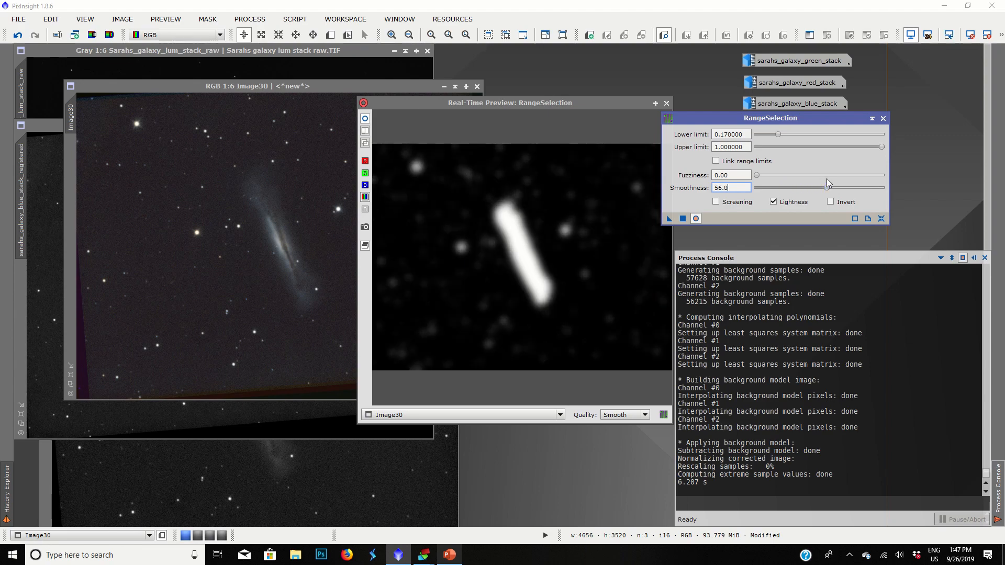
drag(756, 174, 797, 170)
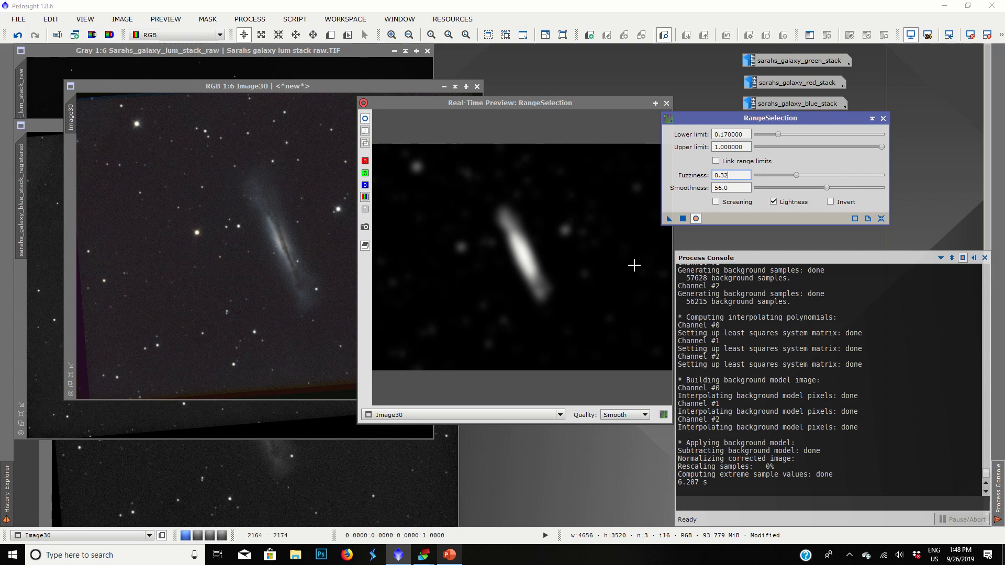
Generate the range mask from the colour image, and close the real-time preview and RangeSelection.
click(682, 218)
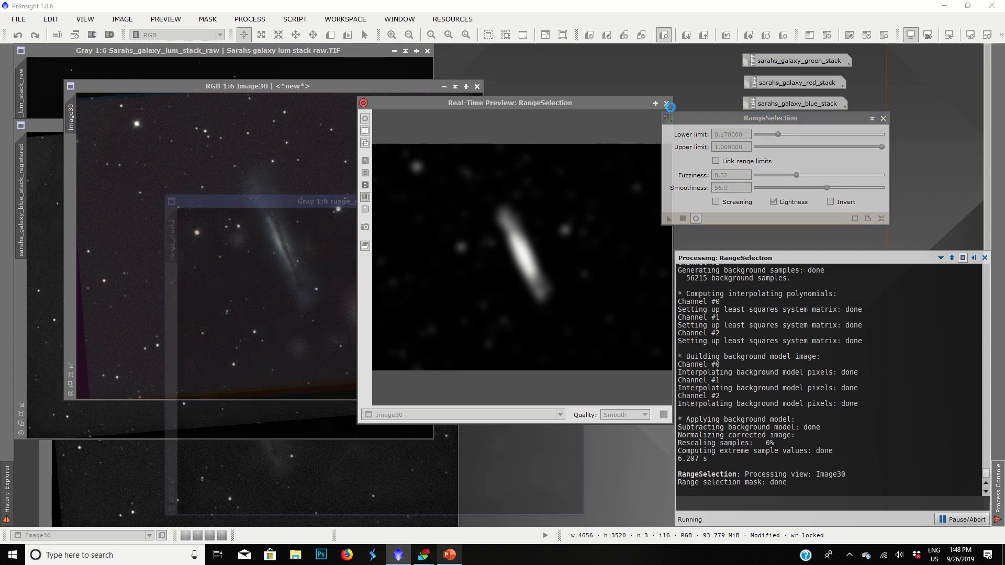
click(667, 104)
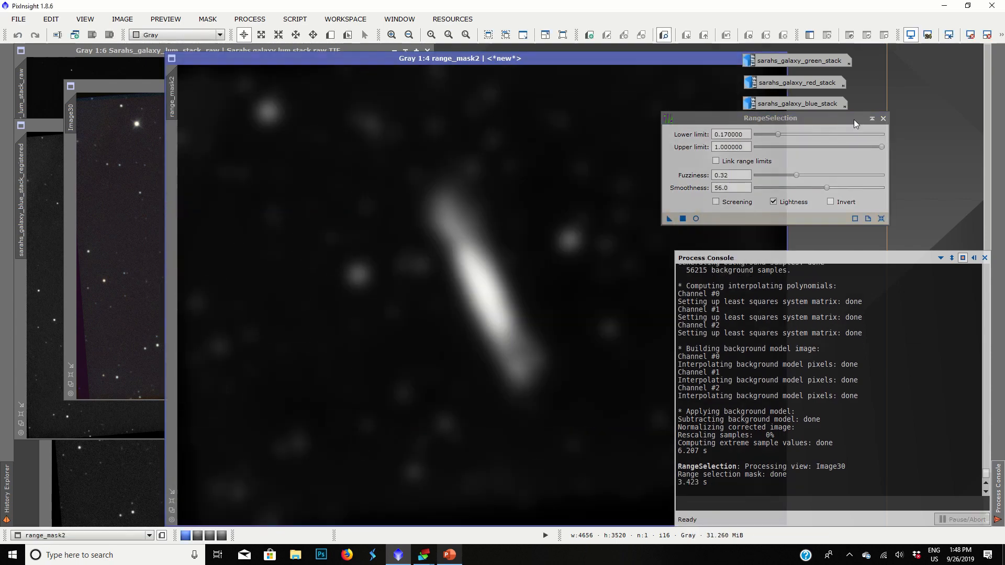
click(883, 118)
right_click(266, 59)
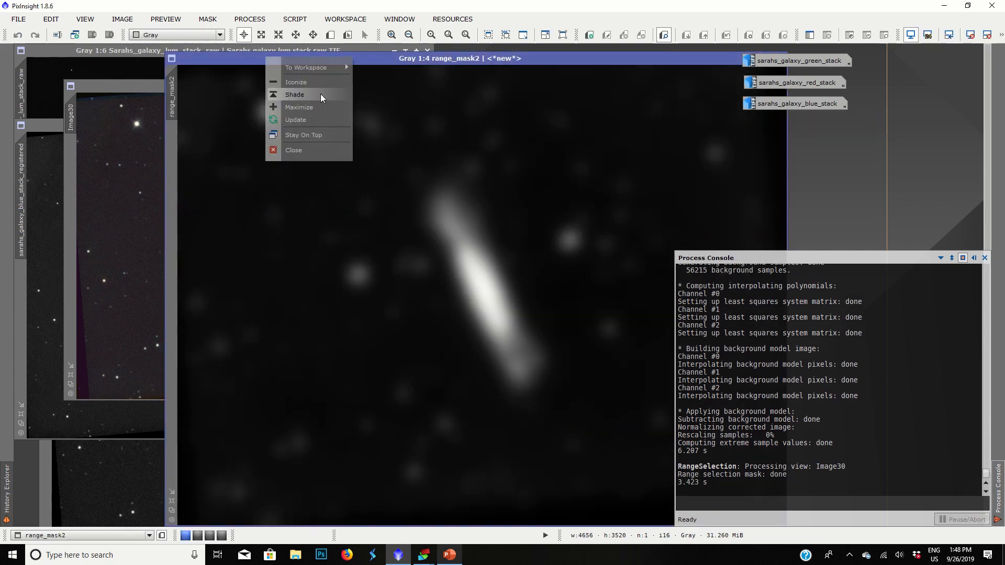
click(322, 95)
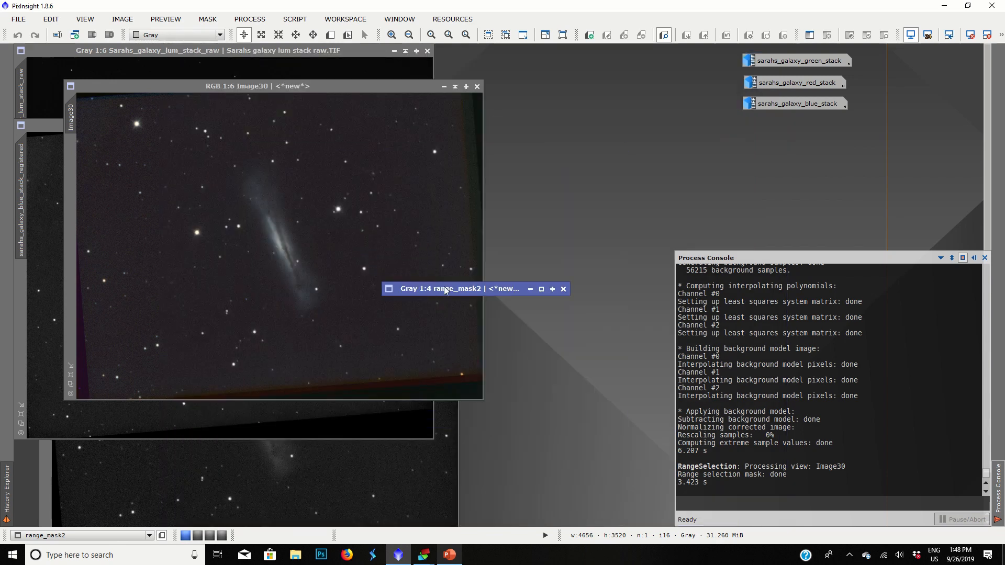
double_click(444, 289)
drag(292, 56, 390, 133)
drag(270, 172, 60, 182)
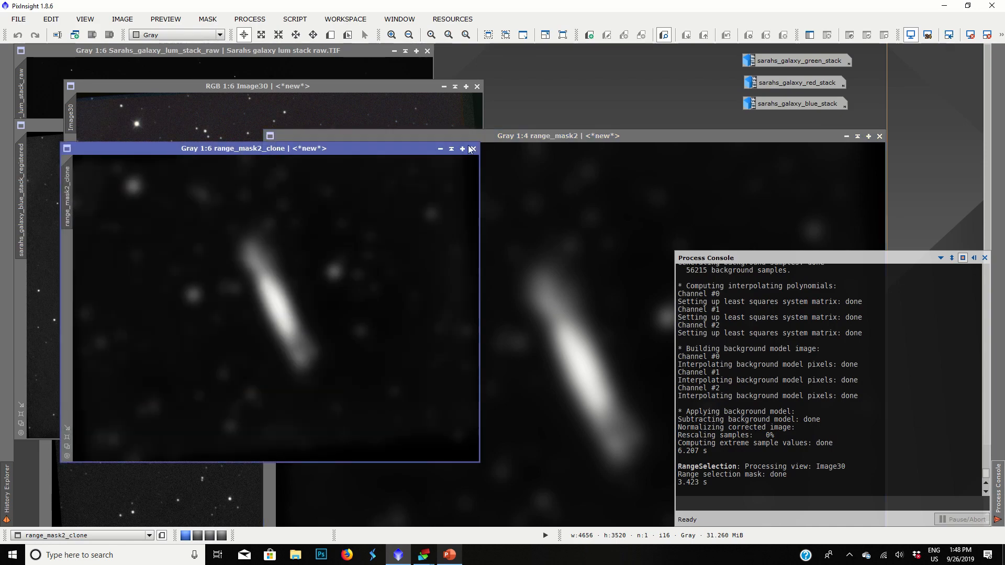
click(474, 150)
Apply range_mask2 as the mask on the colour image Image30, and hide its red overlay.
drag(271, 172, 70, 167)
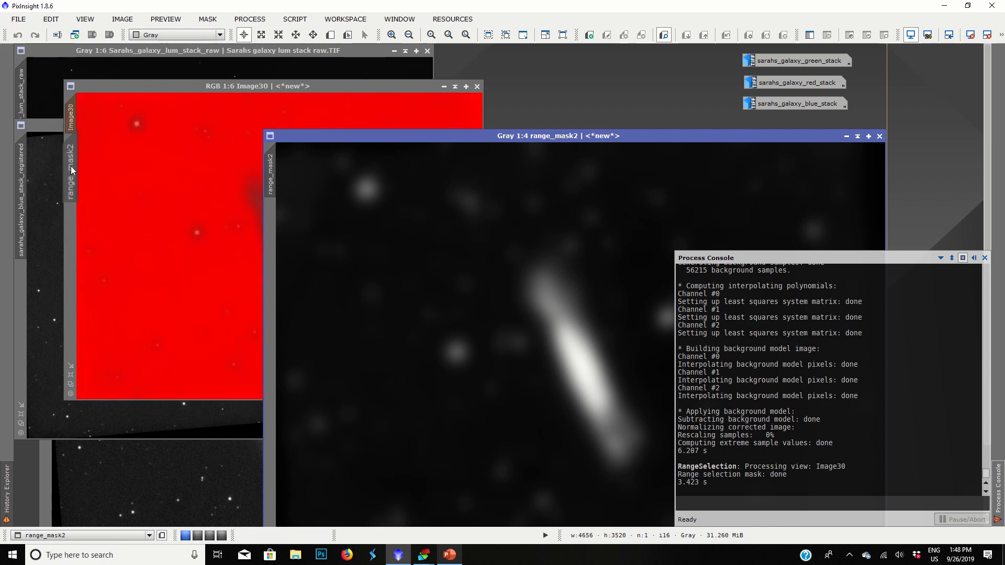
click(149, 140)
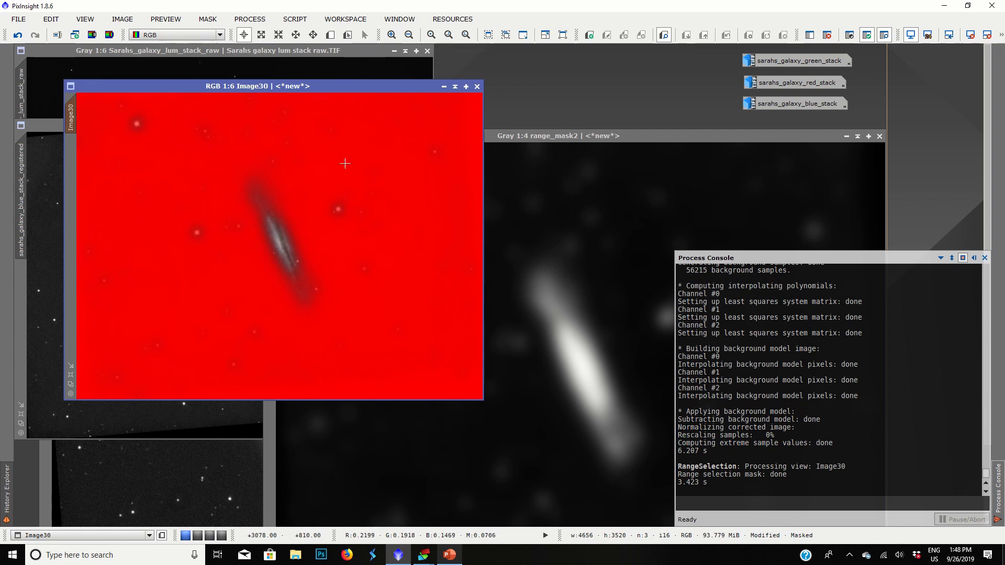
click(207, 19)
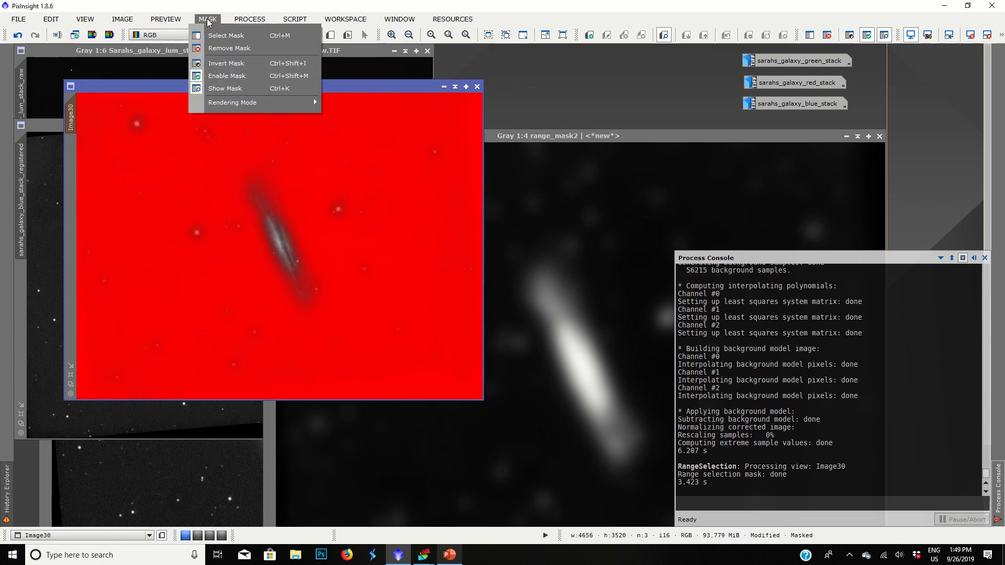
click(220, 88)
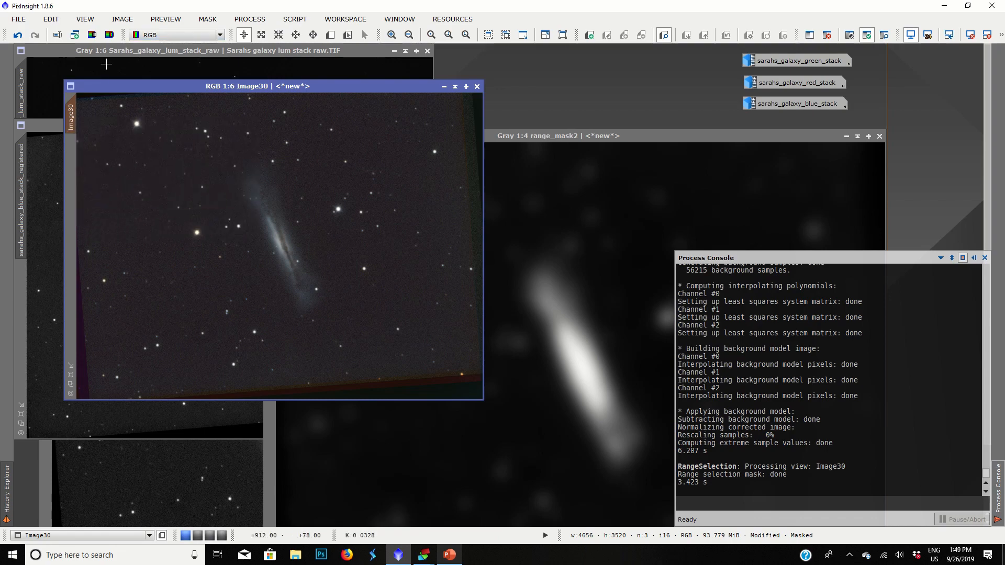
Disable the mask on the colour image and enable it again.
click(212, 17)
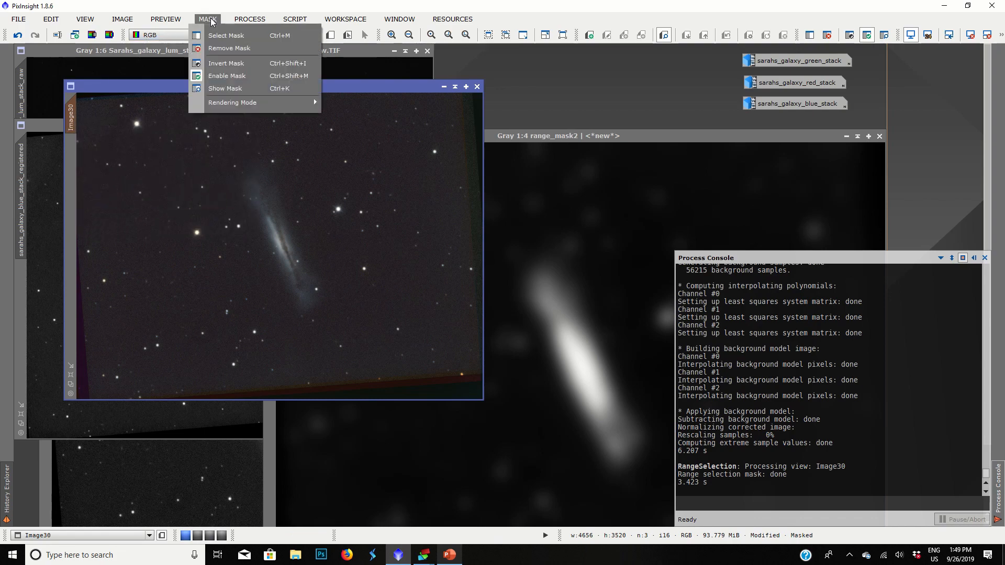
click(221, 76)
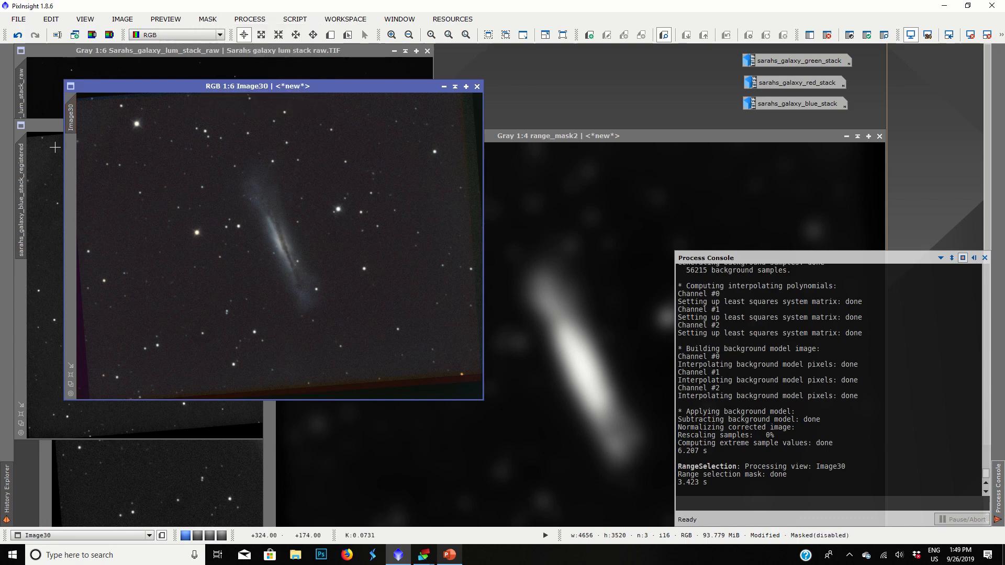
click(208, 19)
click(220, 73)
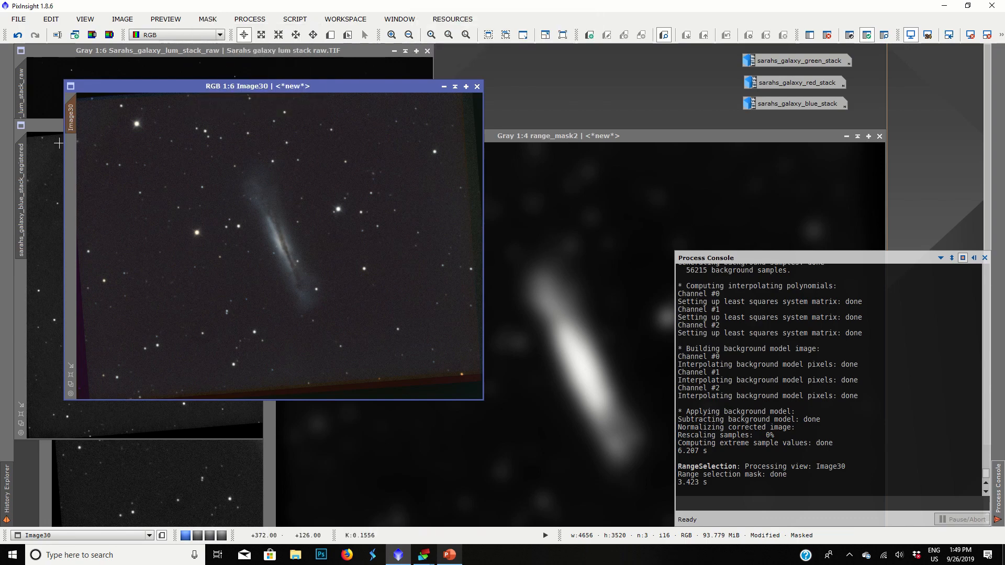
mouse_move(70, 117)
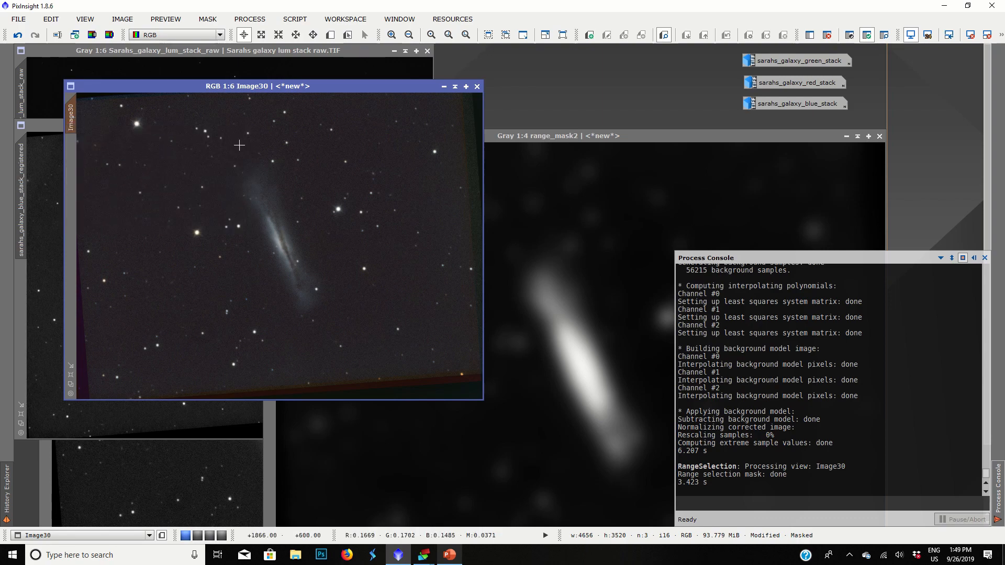
Open CurvesTransformation with its real-time preview on the masked colour image, and place the preview beside the curve editor.
click(246, 19)
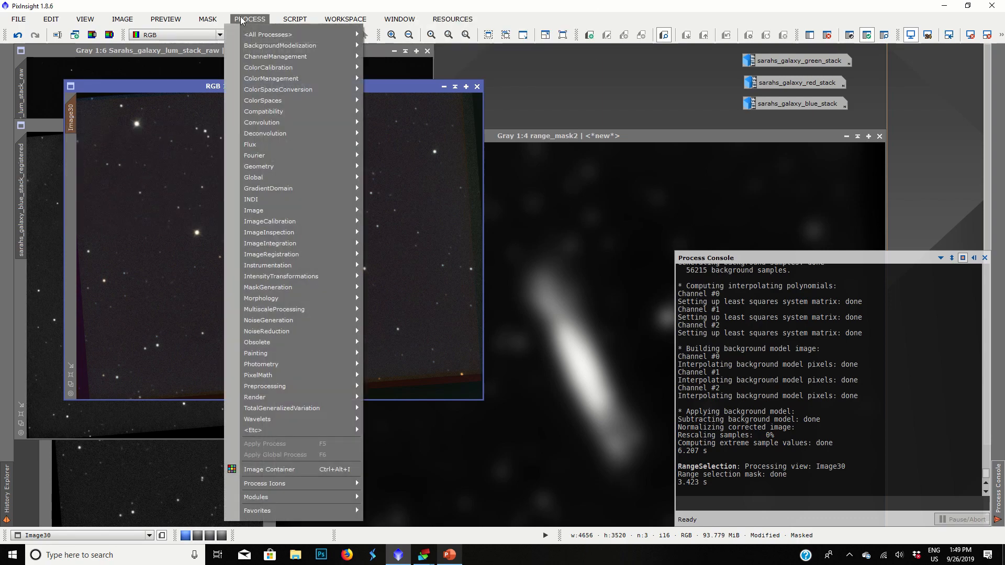
mouse_move(266, 278)
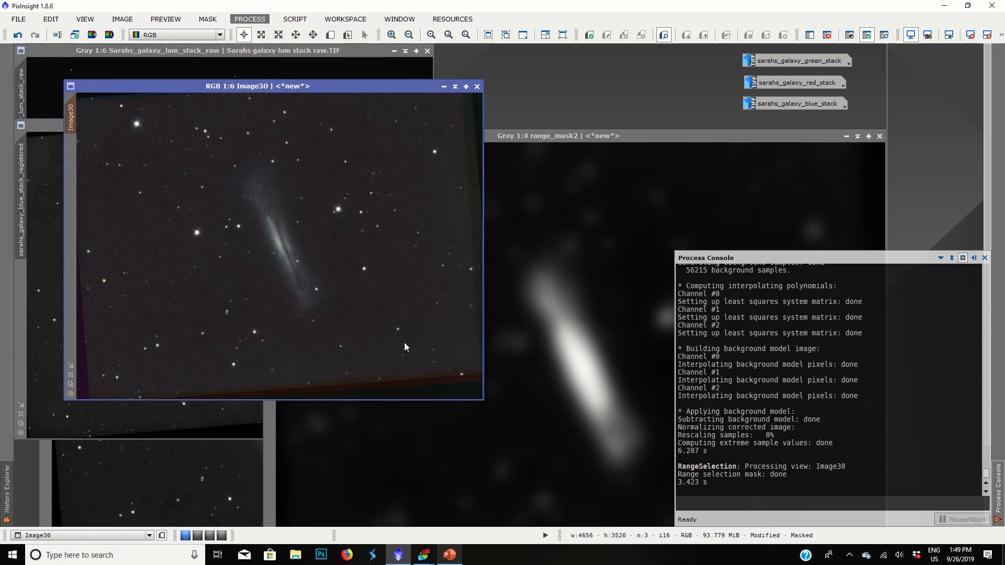
click(404, 342)
click(423, 430)
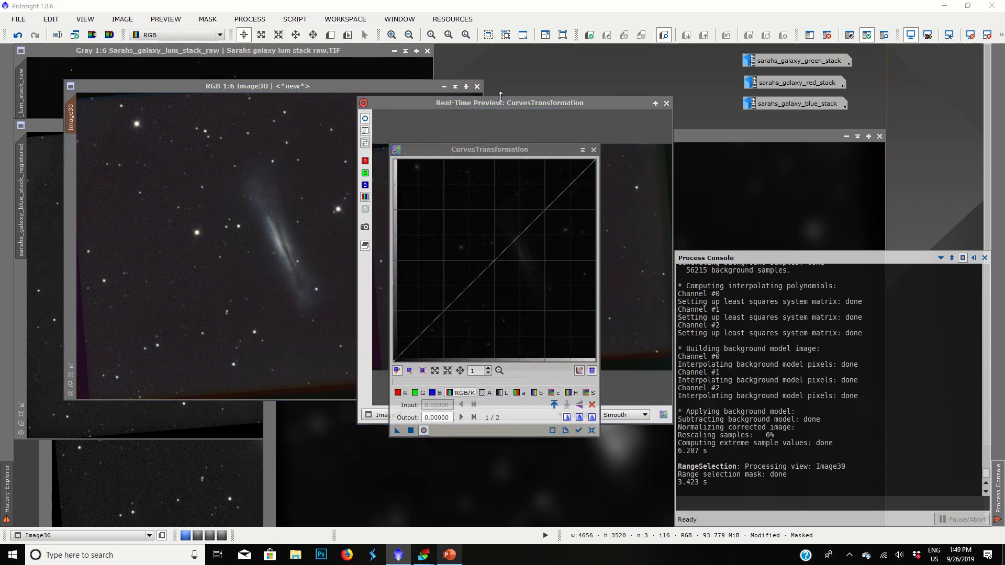
drag(501, 103, 208, 105)
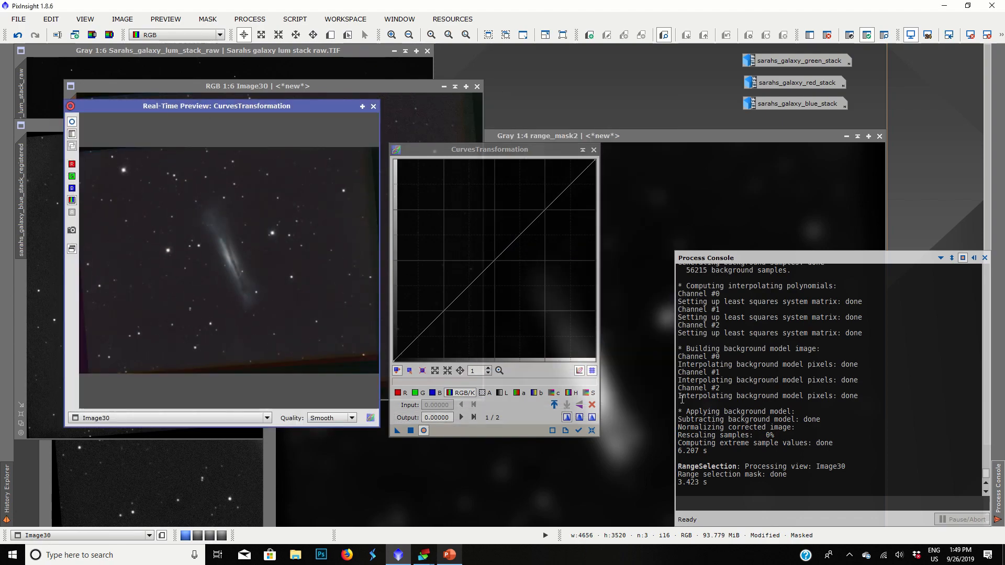
click(590, 403)
click(515, 190)
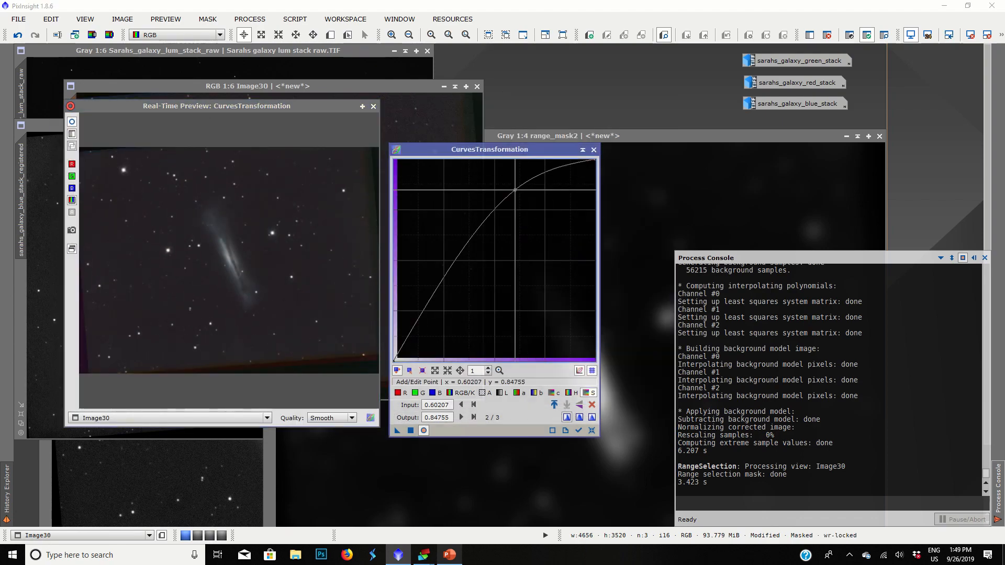
drag(515, 190, 496, 141)
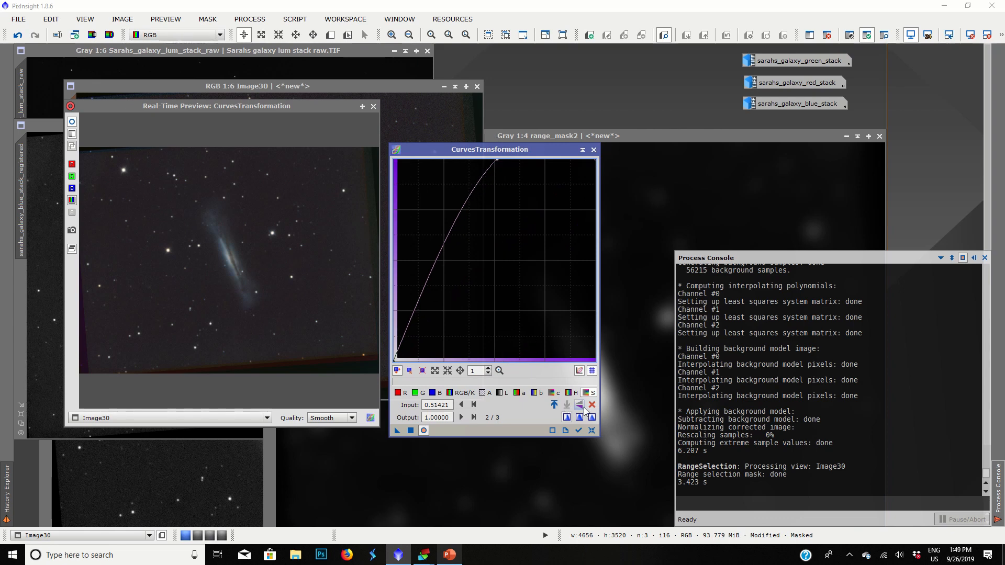
click(592, 404)
Raise the lightness curve through a point at input 0.55814 and output 0.65633, and boost the saturation curve strongly.
click(501, 392)
click(497, 199)
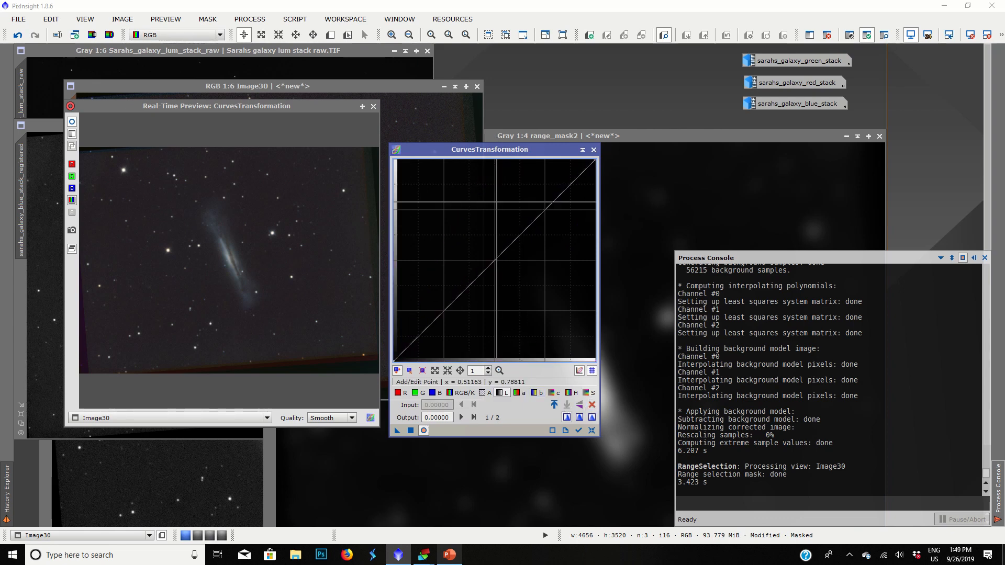
drag(497, 199, 506, 229)
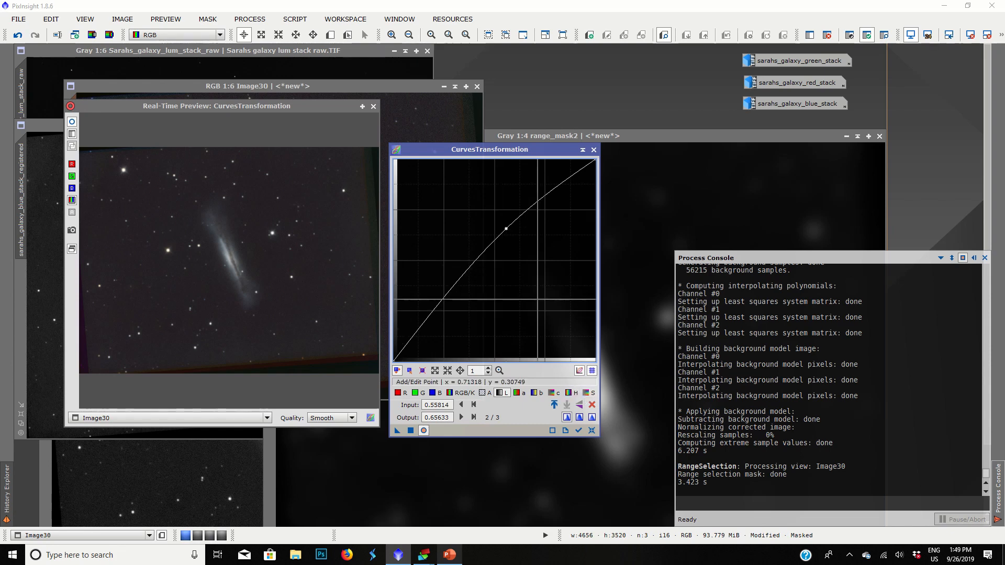
drag(506, 229, 511, 174)
click(587, 393)
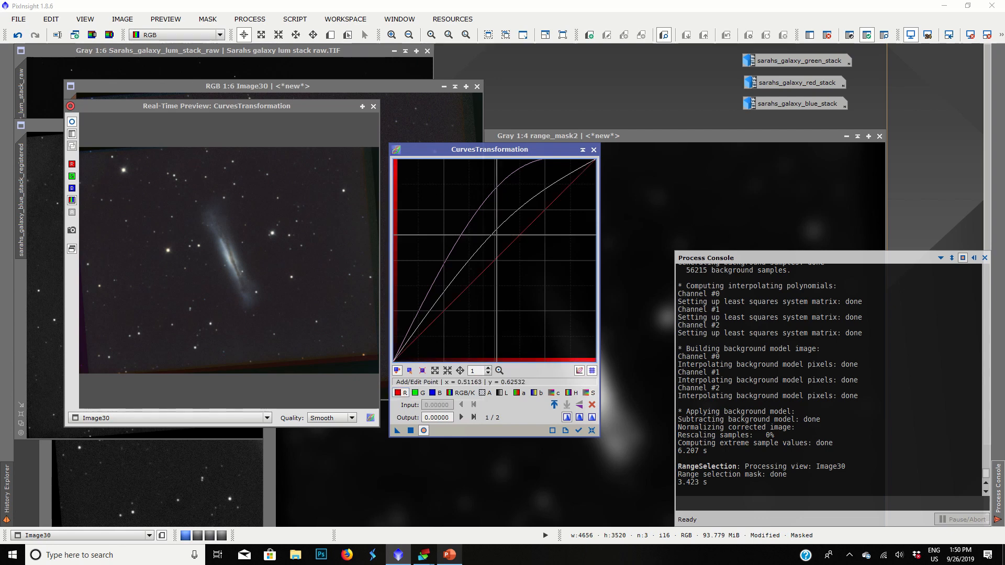
Raise the red curve through a point at input 0.72868 and output 0.79070, and lift the blue curve slightly near its middle.
click(398, 393)
mouse_move(542, 213)
mouse_down()
mouse_move(541, 182)
mouse_move(540, 202)
mouse_up()
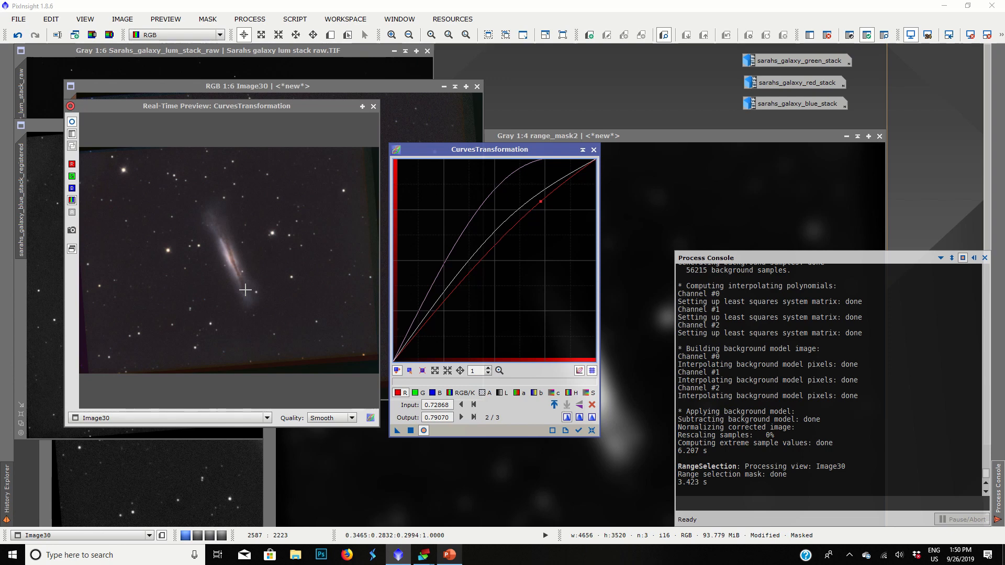
click(432, 393)
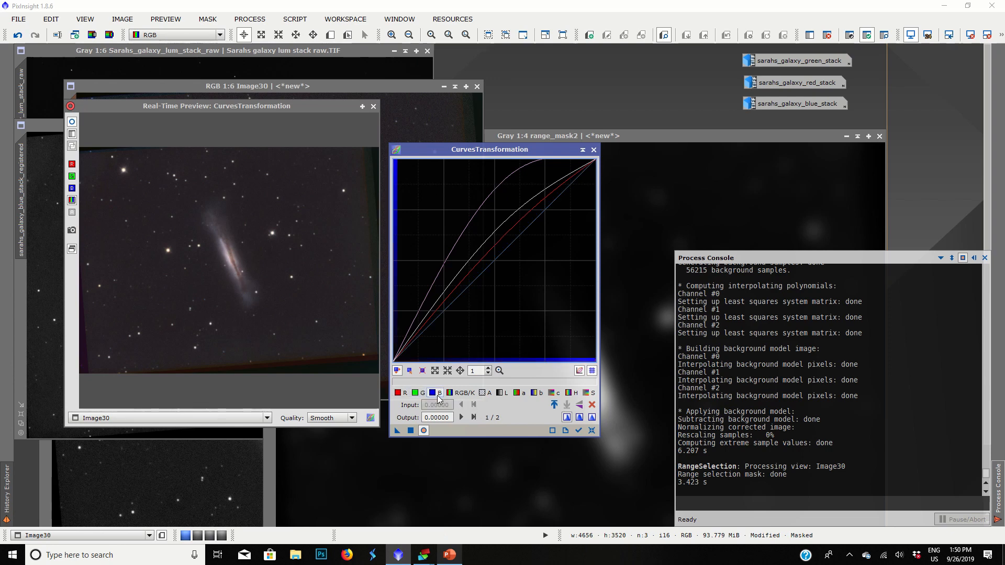
drag(500, 277, 494, 252)
Raise the green curve slightly through a point at input 0.59690 and output 0.60724.
click(415, 396)
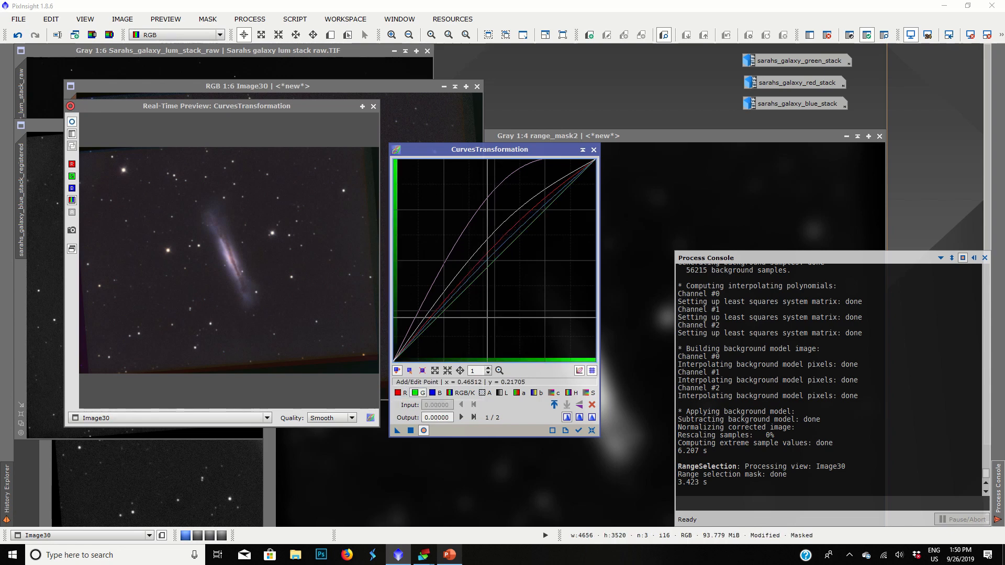
click(515, 227)
drag(515, 227, 514, 238)
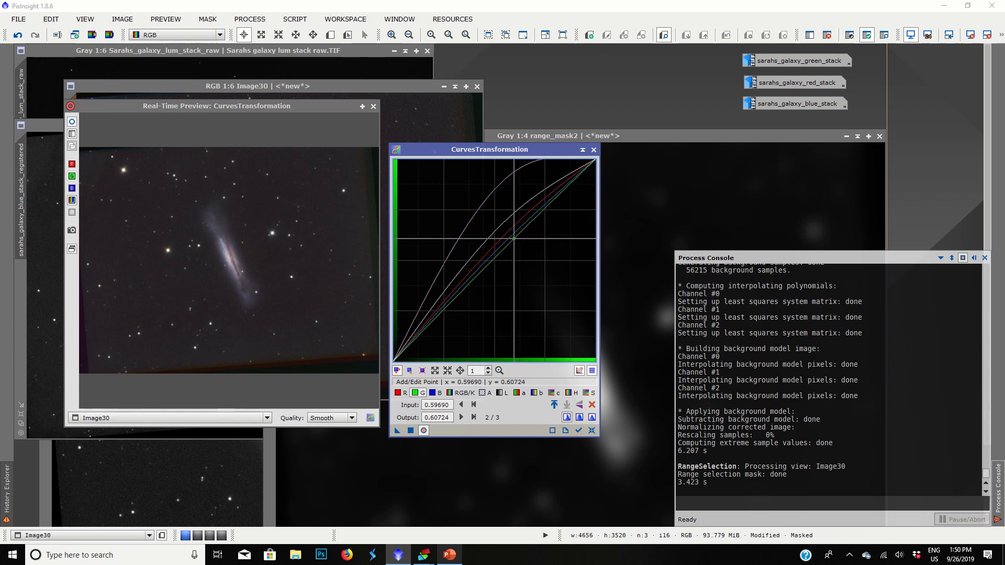
Raise the red curve through points 0.22997/0.27132 and 0.73127/0.81654, and apply the curves to the colour image.
click(406, 393)
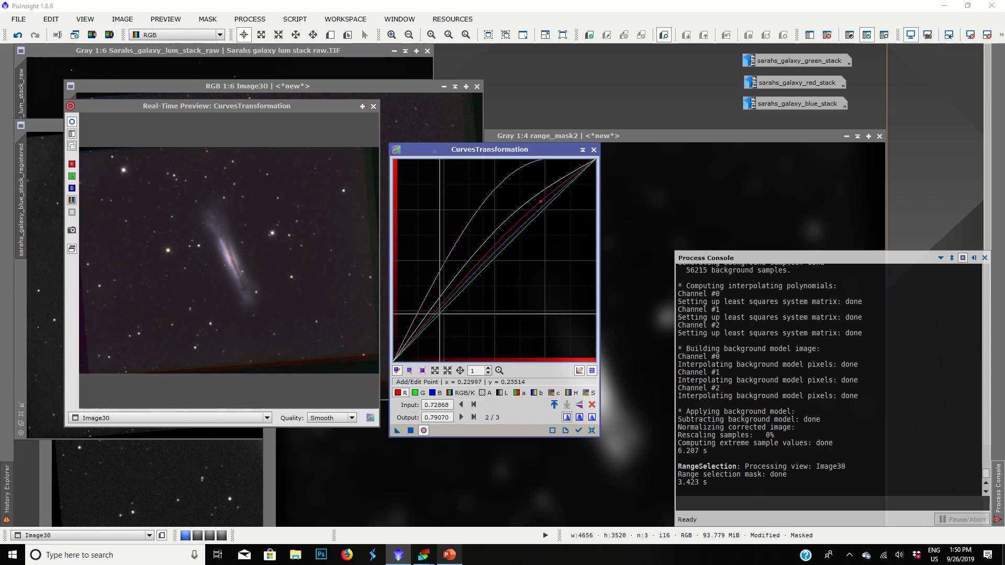
drag(440, 308, 440, 307)
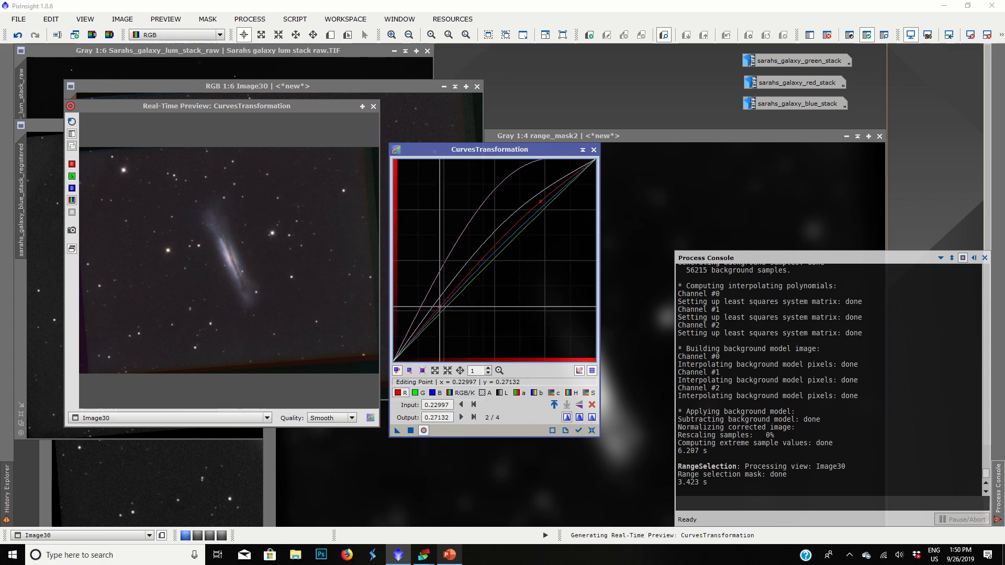
drag(540, 201, 541, 196)
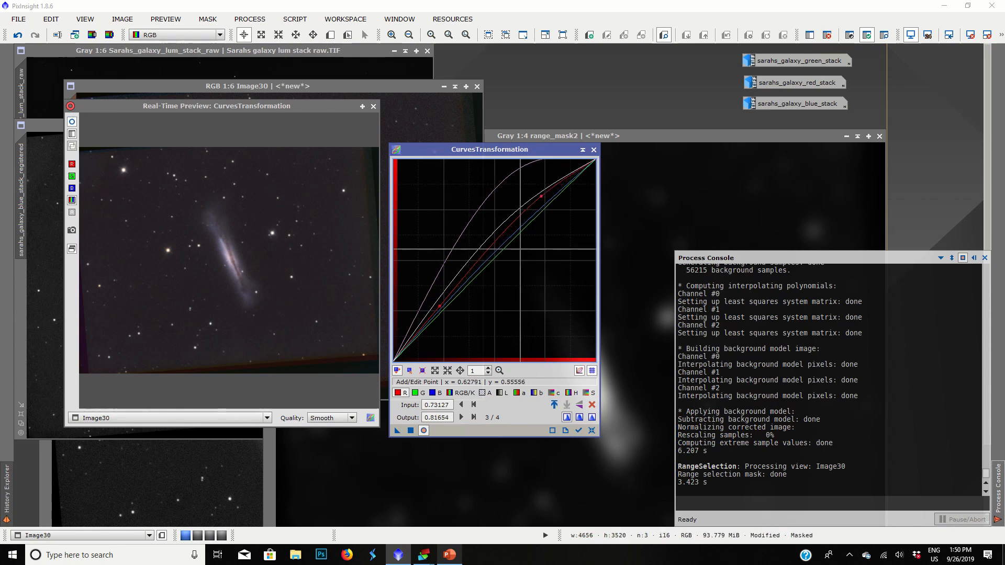
click(411, 431)
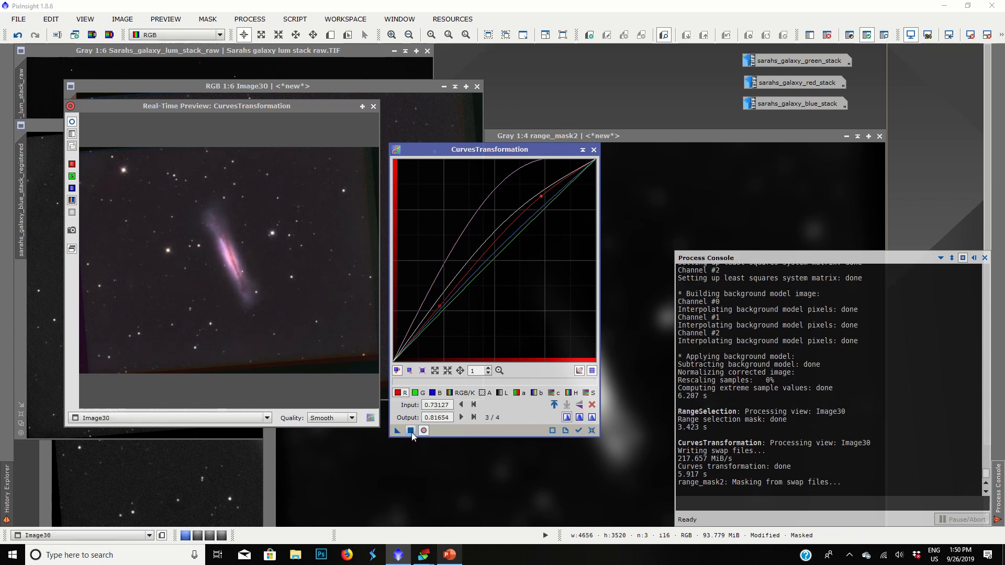
Reset the curves and raise the saturation curve through a point at input 0.57623 and output 0.85271.
click(591, 430)
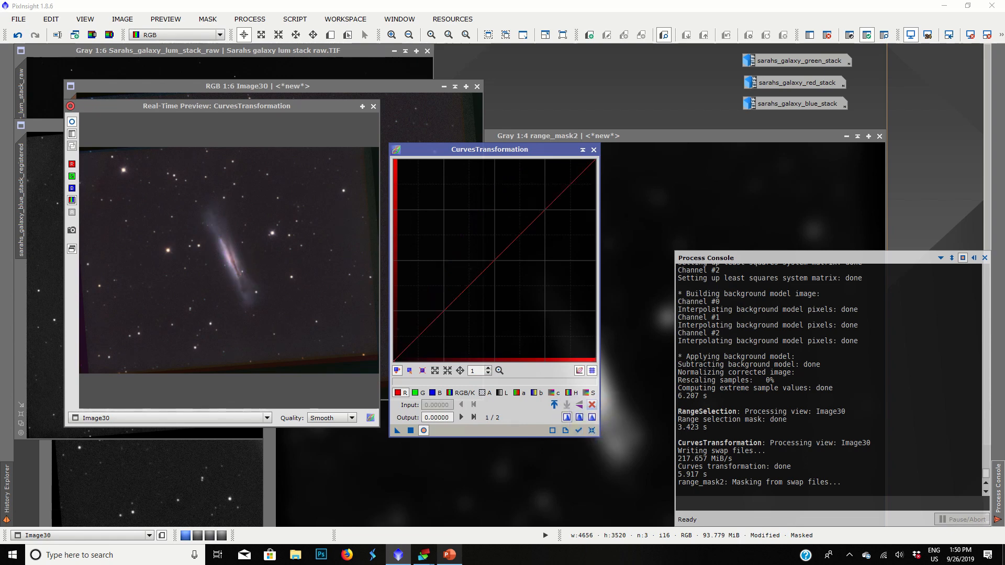
click(588, 392)
drag(510, 244, 510, 188)
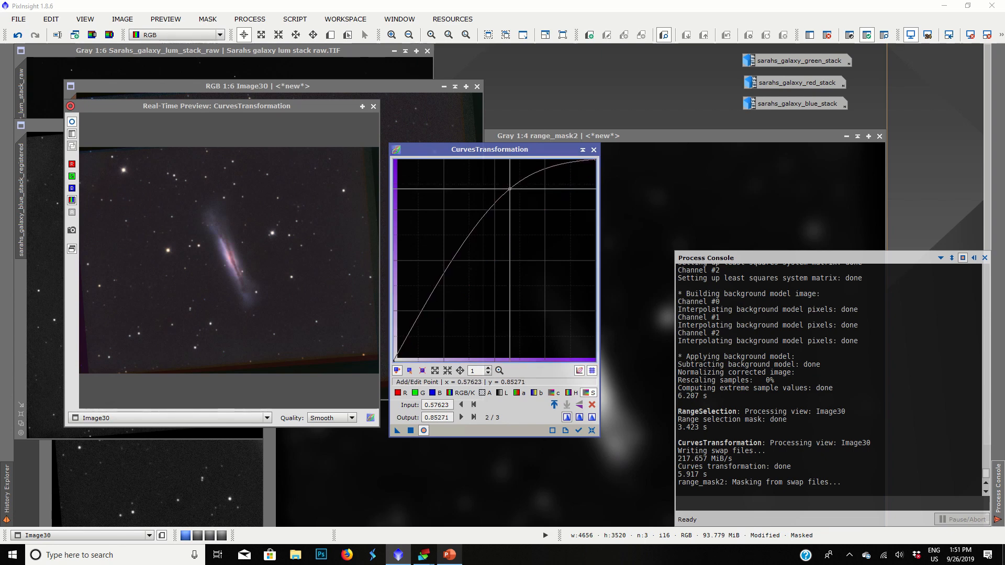
Lower the red curve slightly through a point at input 0.49871 and output 0.47545.
click(408, 394)
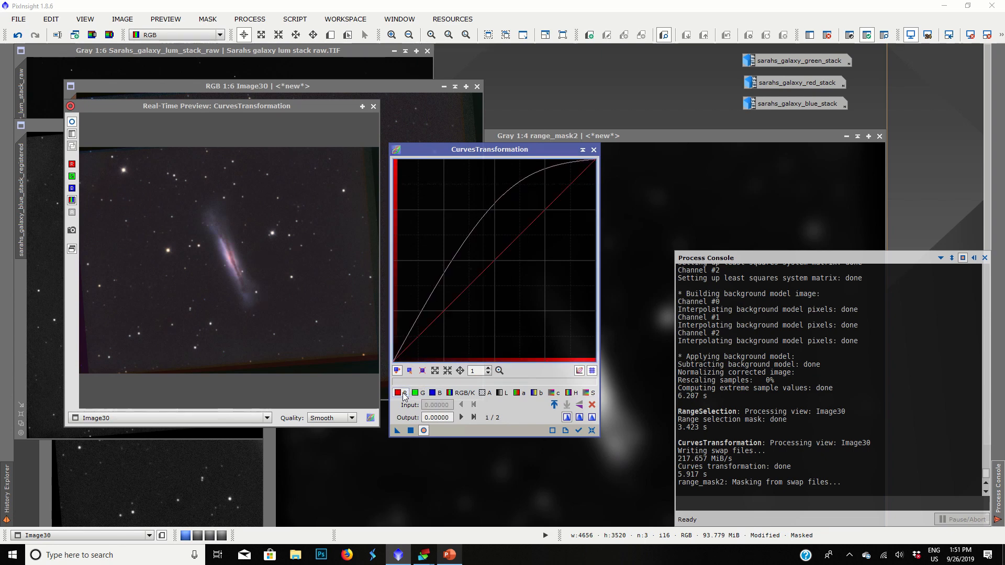
click(494, 262)
drag(495, 262, 494, 266)
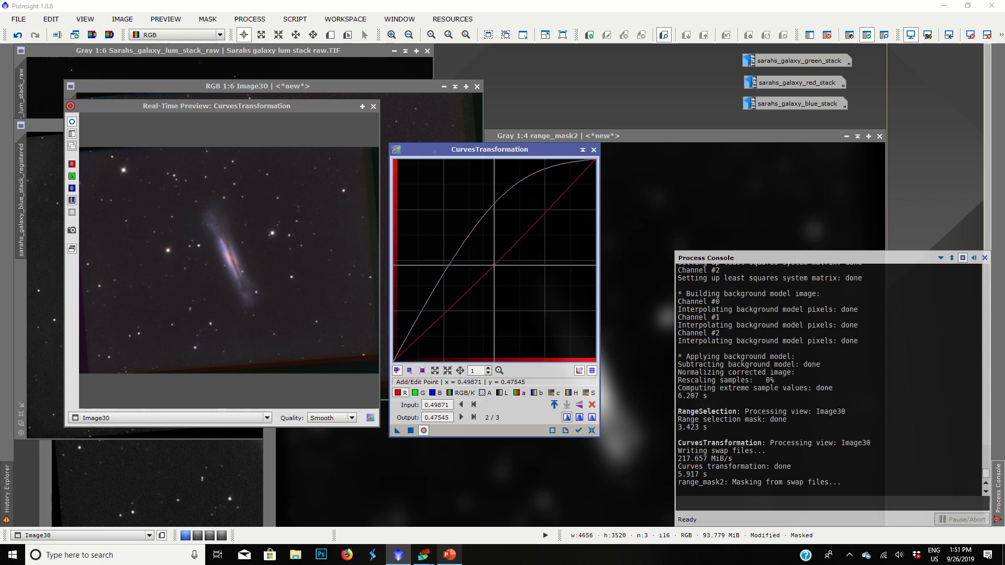
Raise the green curve through input 0.70026 and output 0.72351, and anchor its lower part at input 0.35917 and output 0.35401.
click(416, 393)
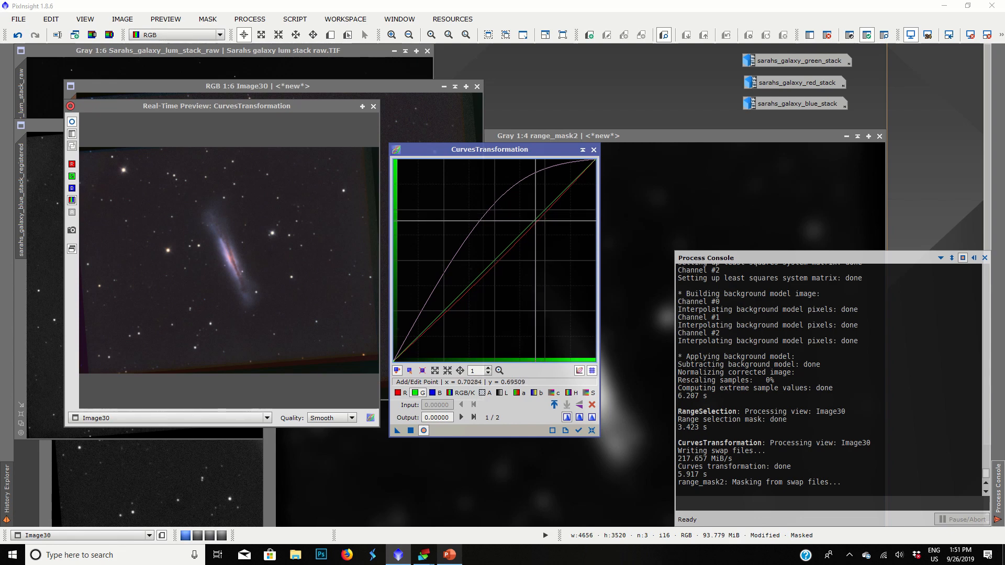
drag(535, 219, 535, 215)
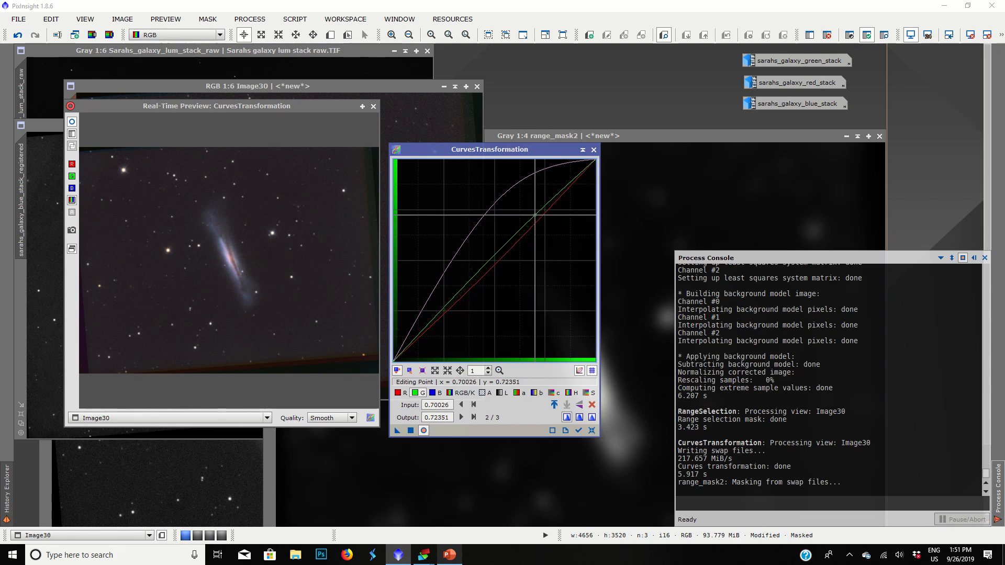
click(466, 289)
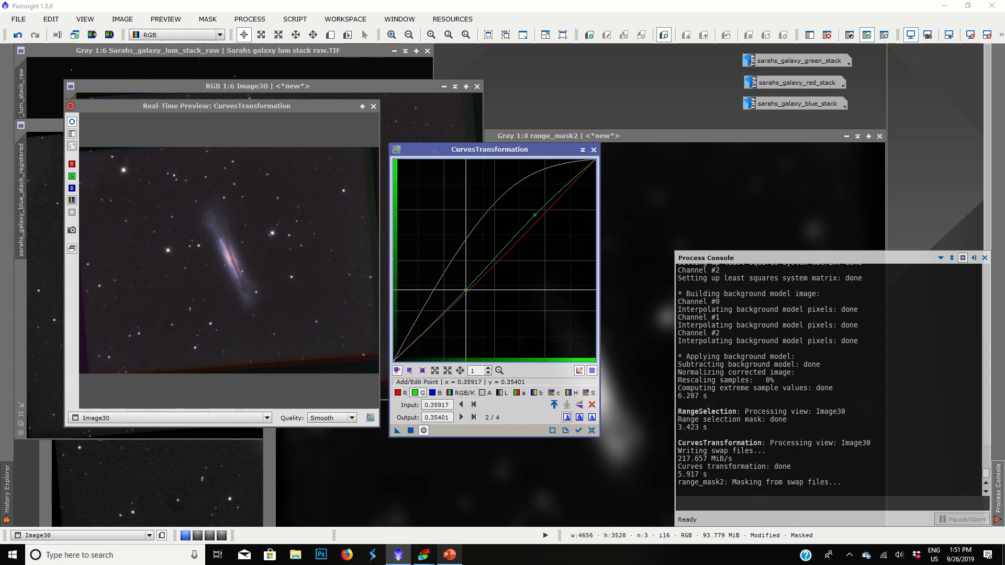
Raise the saturation curve's point to input 0.57364 and output 0.92248, and apply the curves with the real-time preview closed.
click(589, 393)
drag(509, 189, 510, 174)
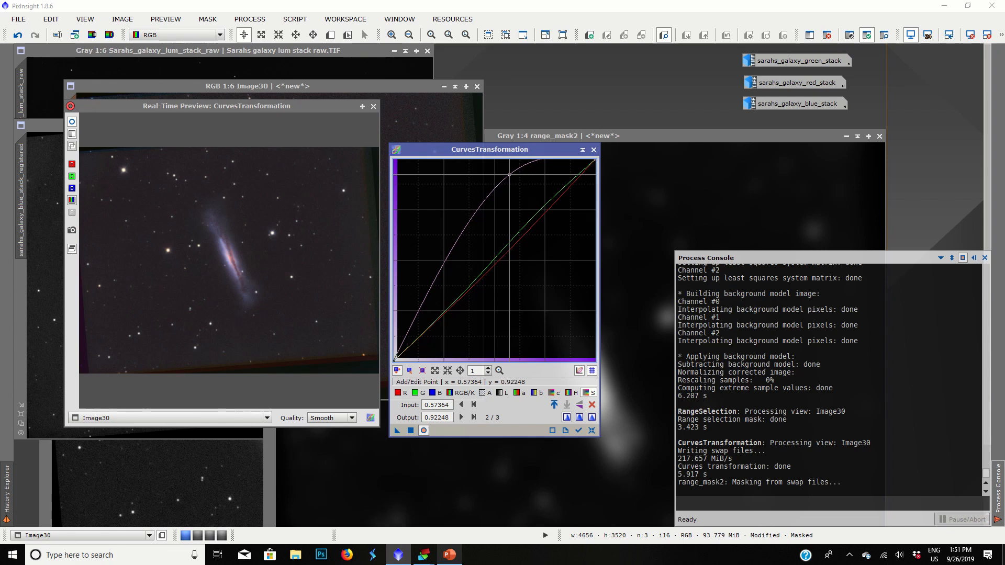
click(373, 107)
click(410, 430)
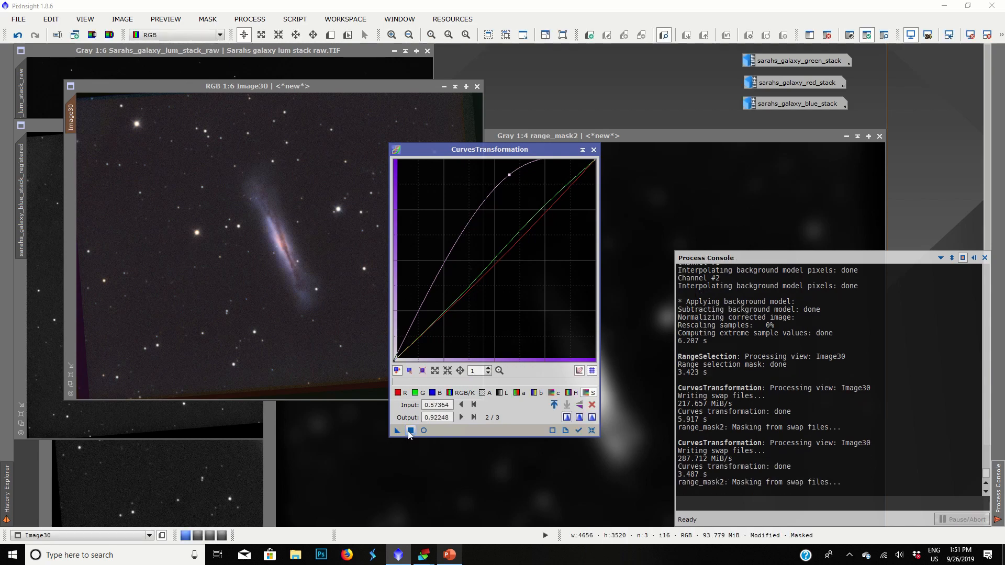
Inspect the galaxy up close with the curve editor moved clear of the colour image, and reset all the curves.
scroll(285, 262, up, 3)
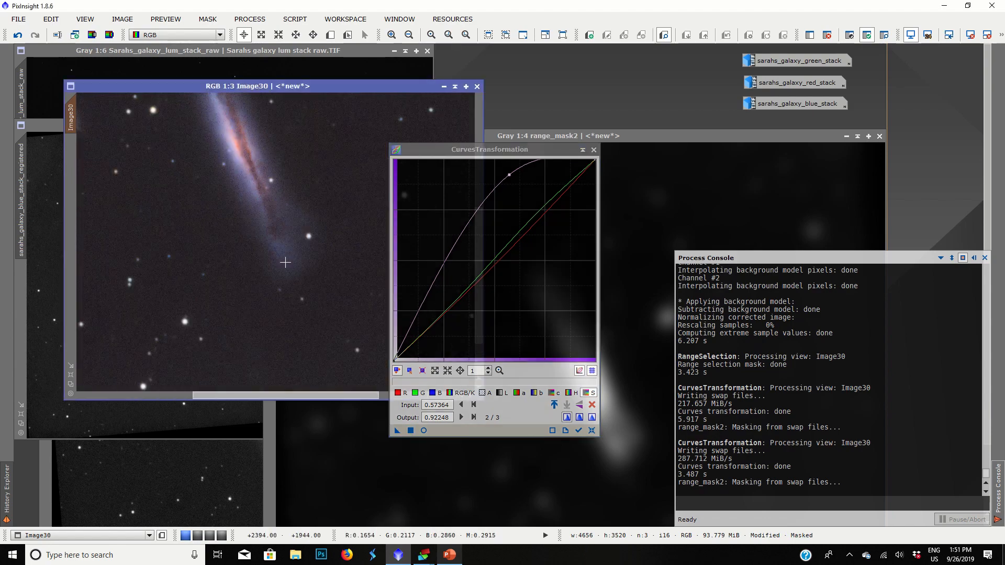
scroll(223, 176, up, 2)
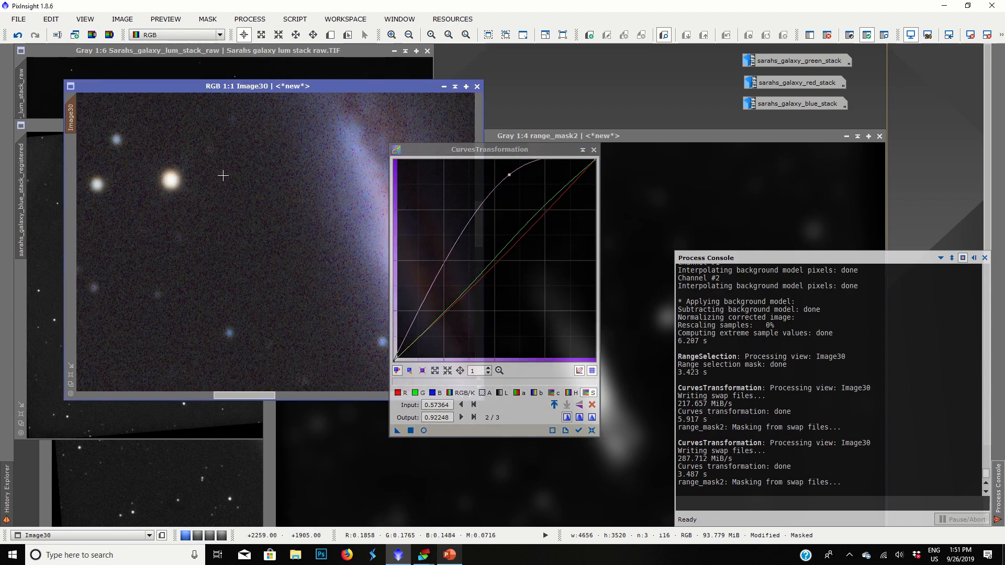
scroll(223, 176, down, 4)
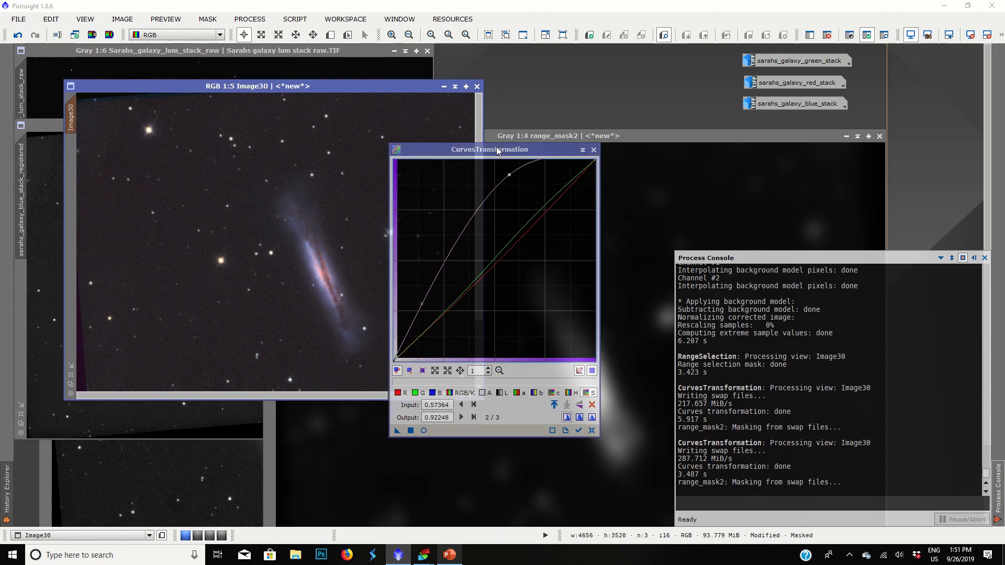
drag(496, 146, 627, 96)
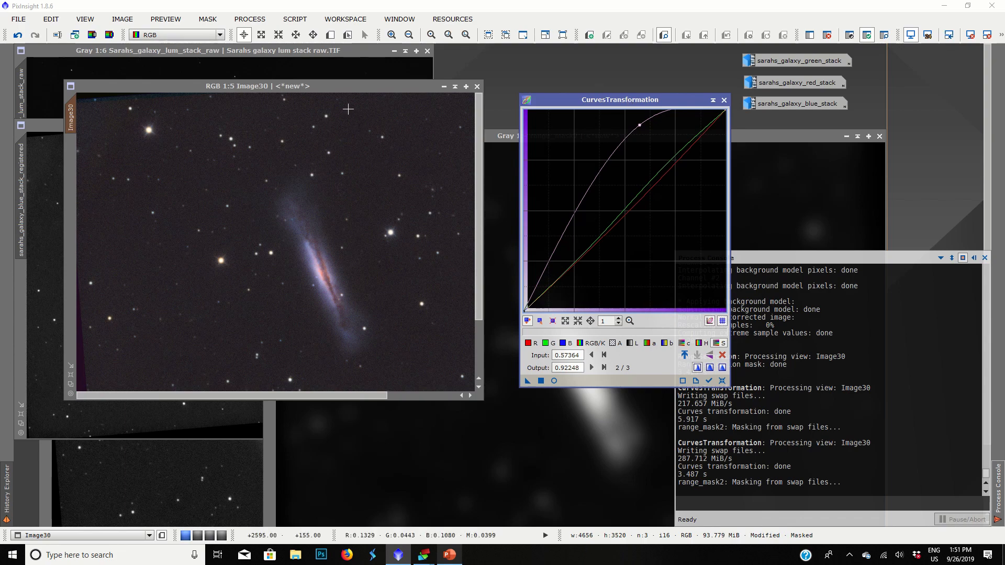
click(331, 150)
scroll(272, 278, down, 2)
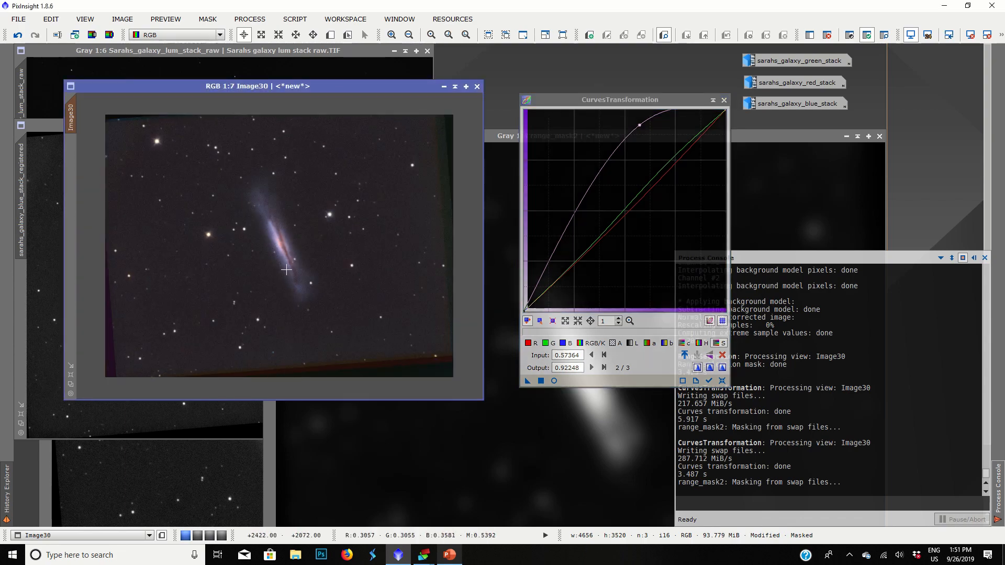
click(722, 381)
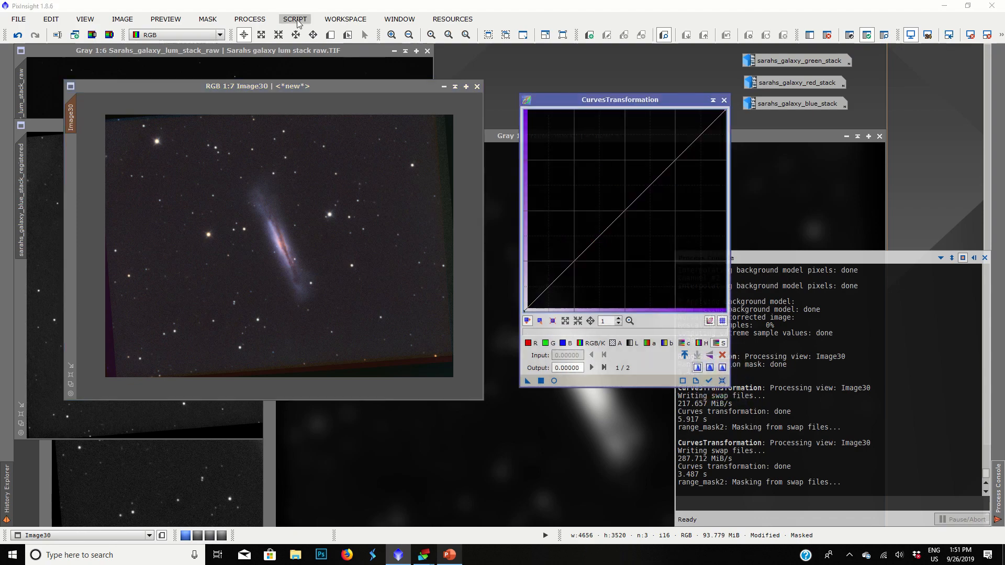
Invert the mask on the colour image and display its overlay.
click(208, 18)
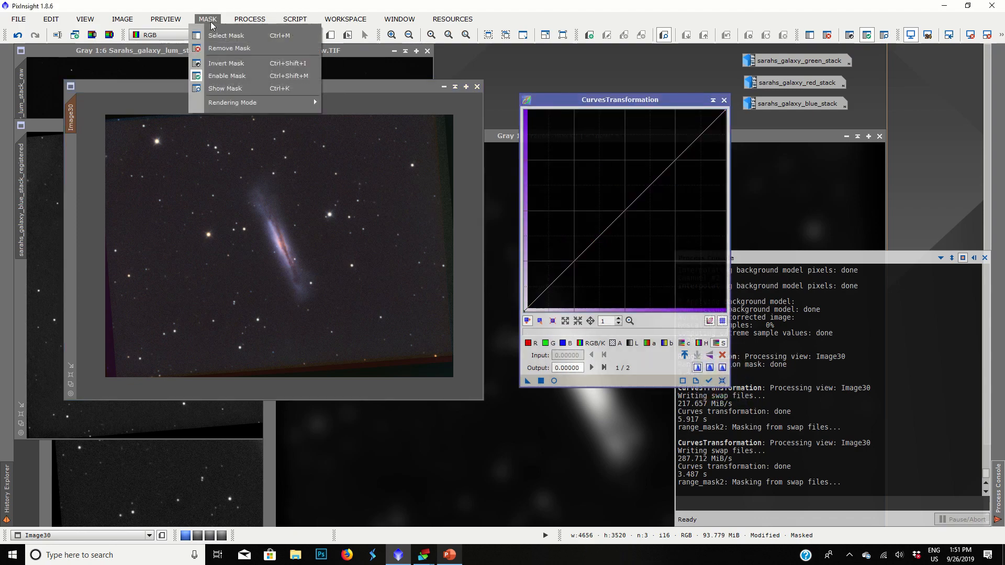
click(224, 63)
click(207, 19)
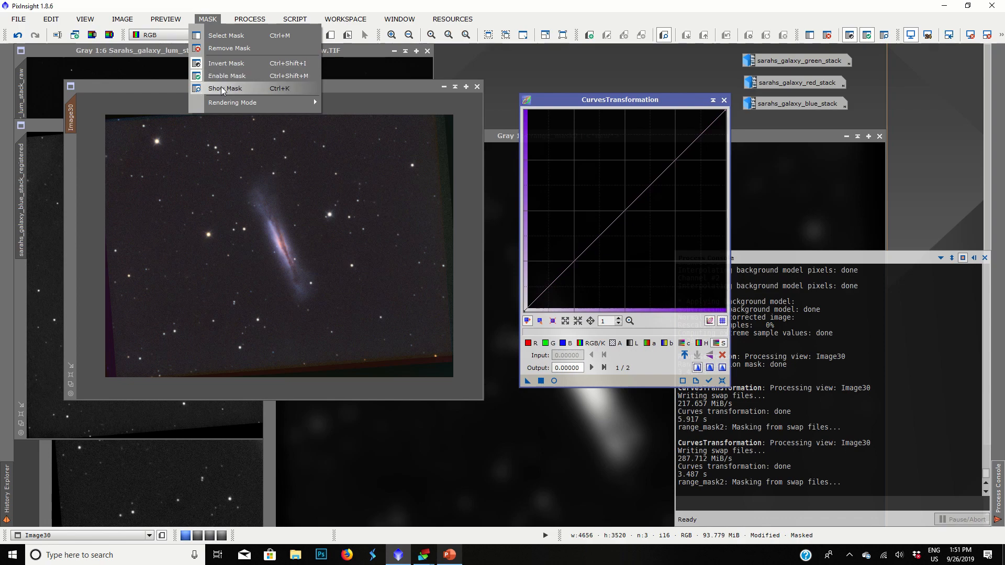
click(223, 88)
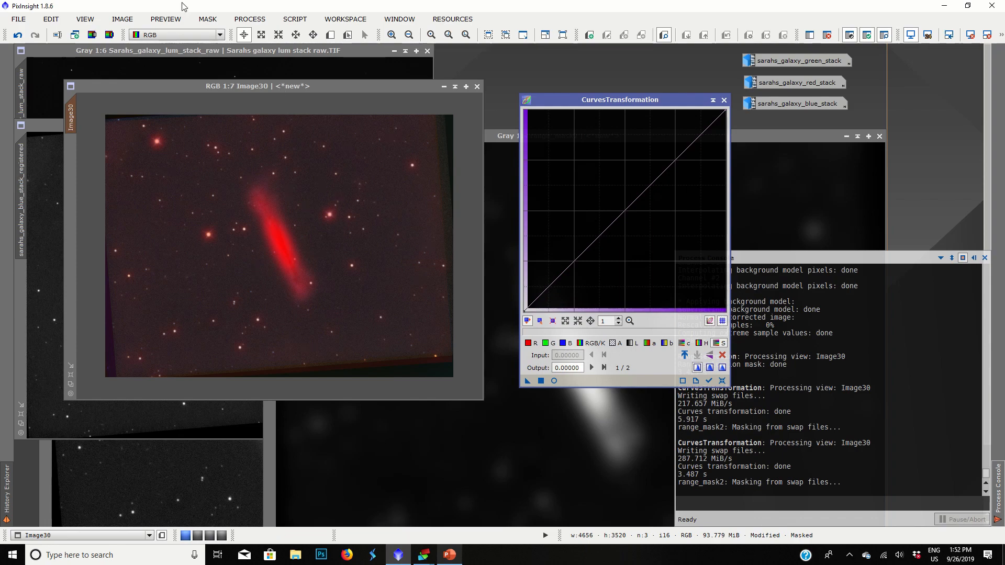
Disable and re-enable the inverted mask, and hide its overlay.
click(212, 21)
click(217, 81)
click(207, 19)
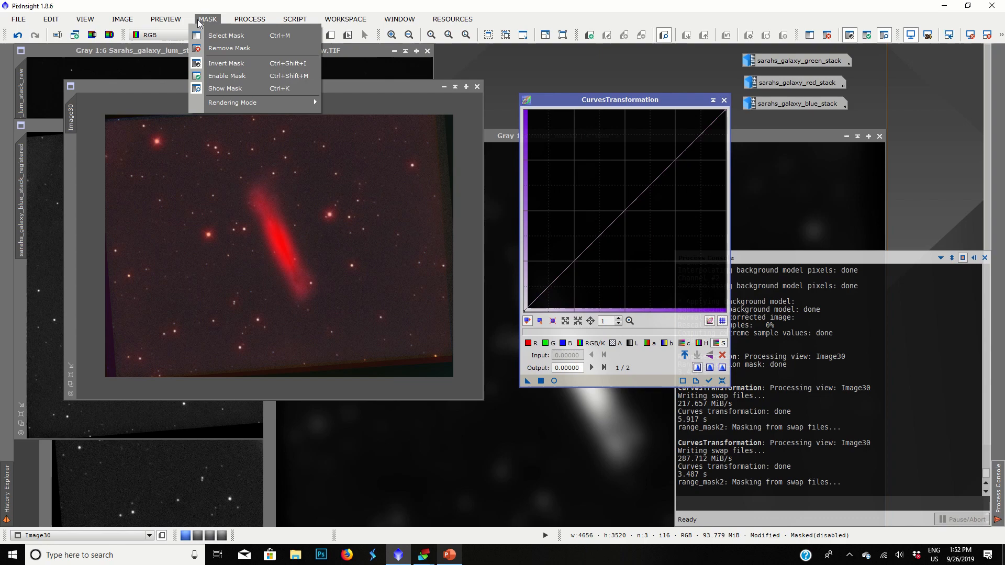
click(220, 79)
click(208, 19)
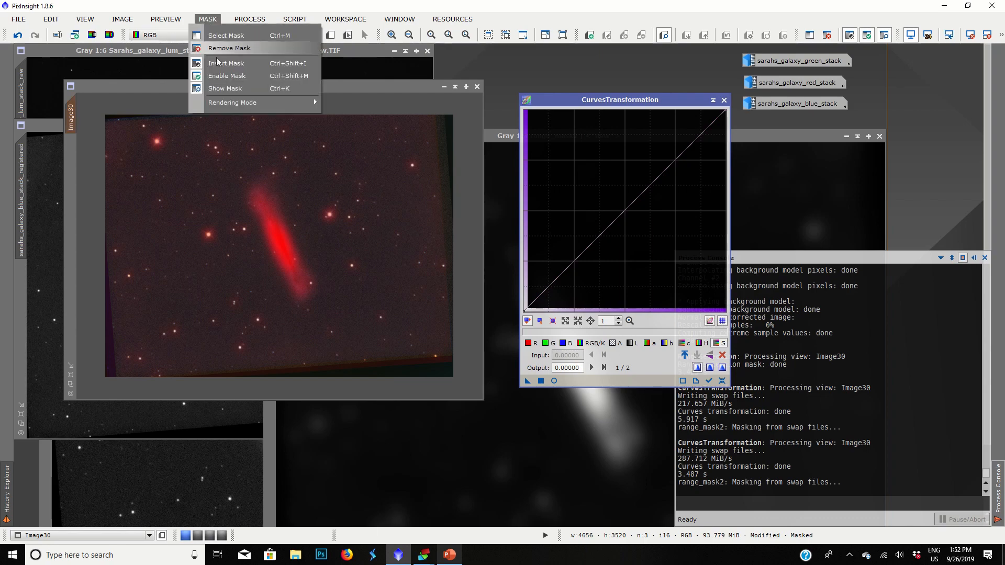
click(225, 89)
Lower the lightness curve through input 0.39535 and output 0.29457 using the real-time preview, apply it, and close CurvesTransformation.
click(554, 381)
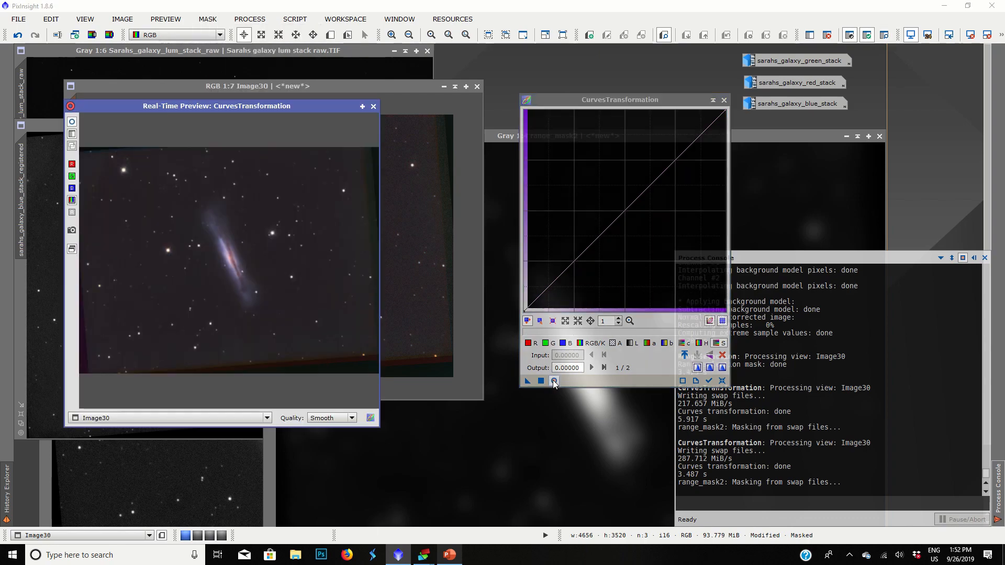
click(632, 343)
drag(610, 224, 604, 252)
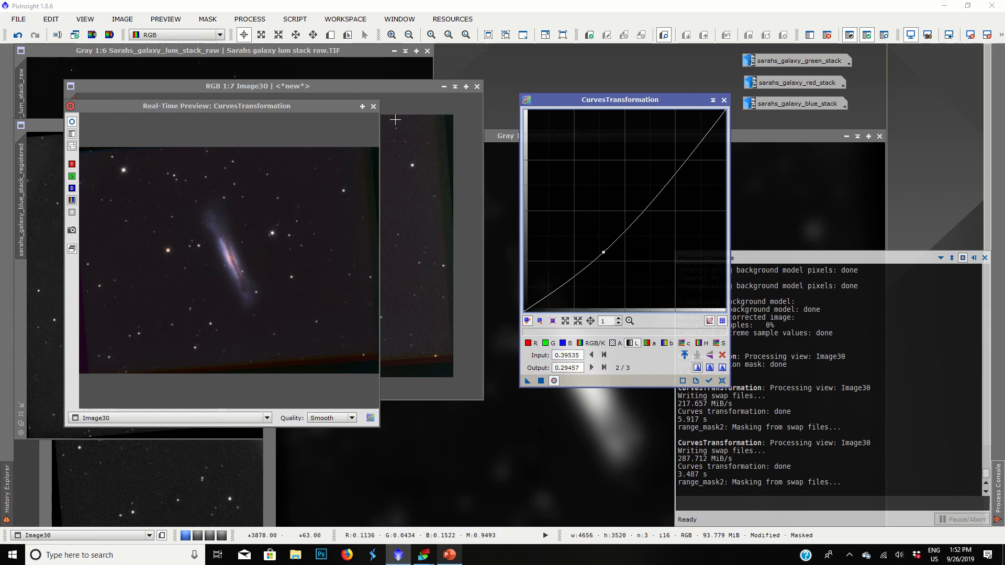
click(373, 107)
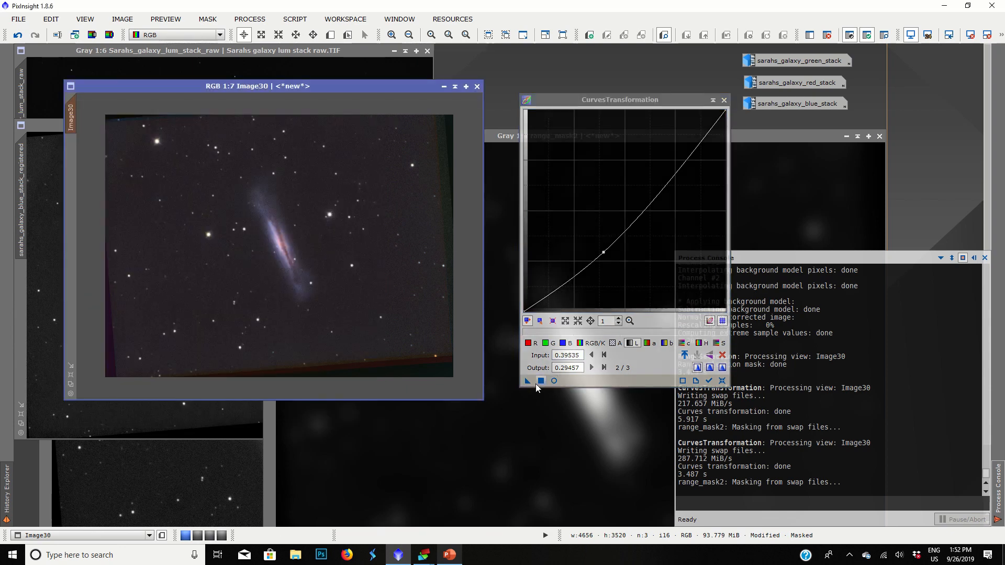
click(537, 382)
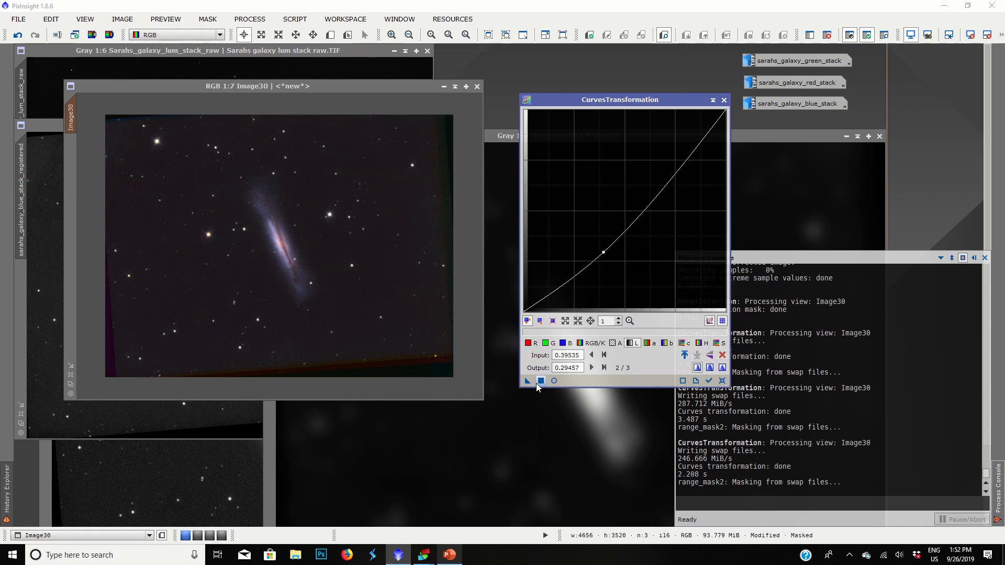
click(725, 100)
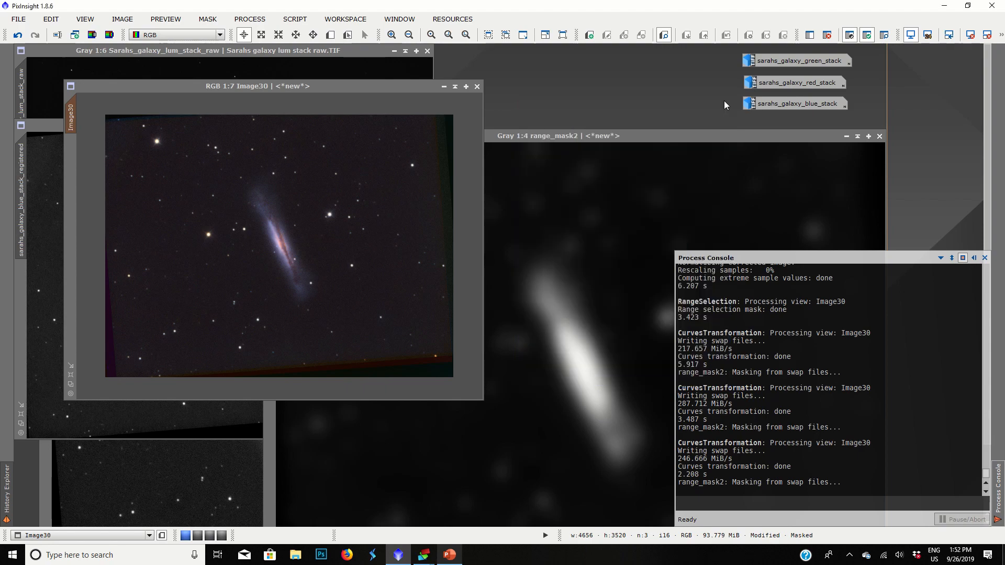
Remove the mask from the colour image and move its window clear of the registered blue stack.
click(209, 20)
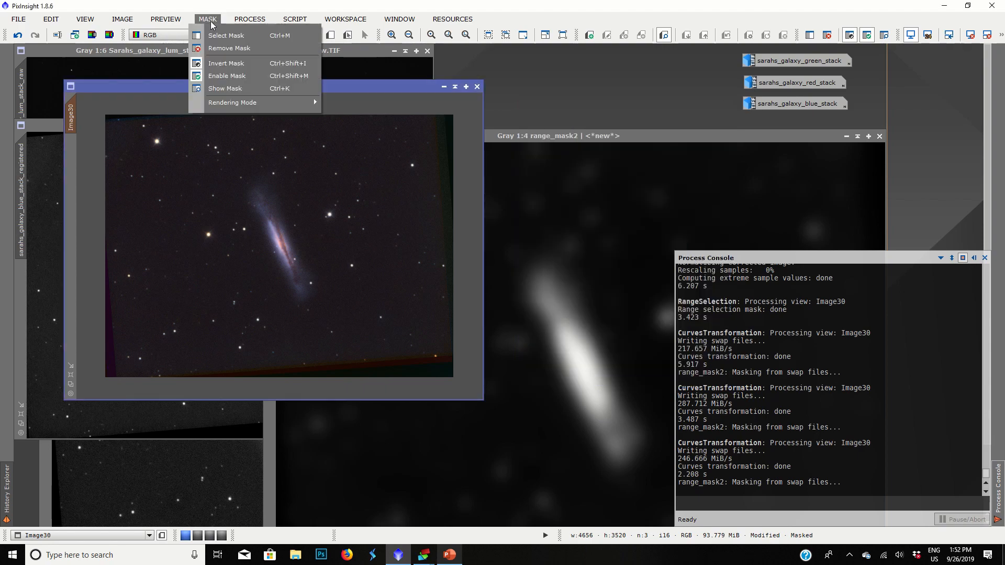
click(229, 88)
click(208, 19)
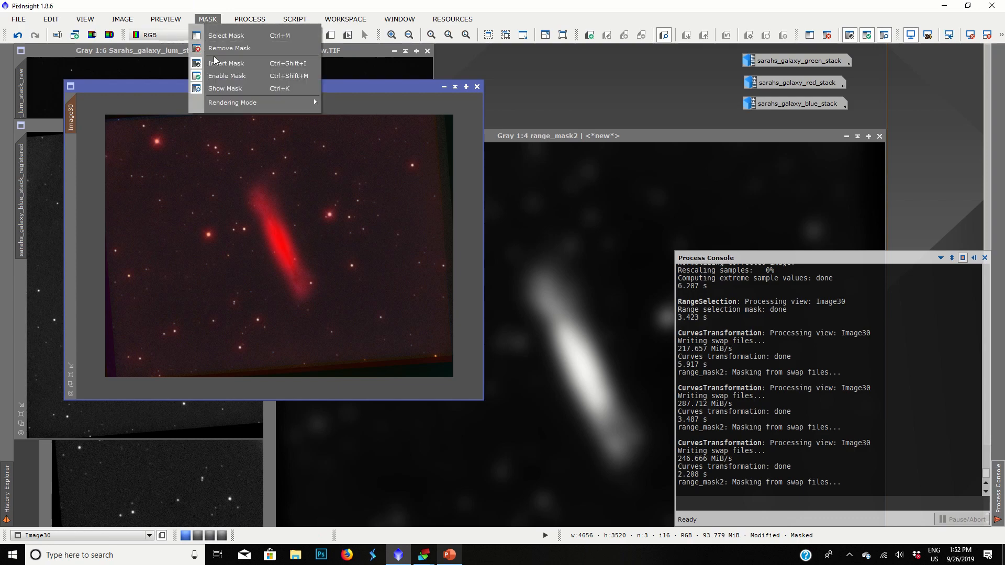
click(226, 48)
drag(233, 87, 384, 121)
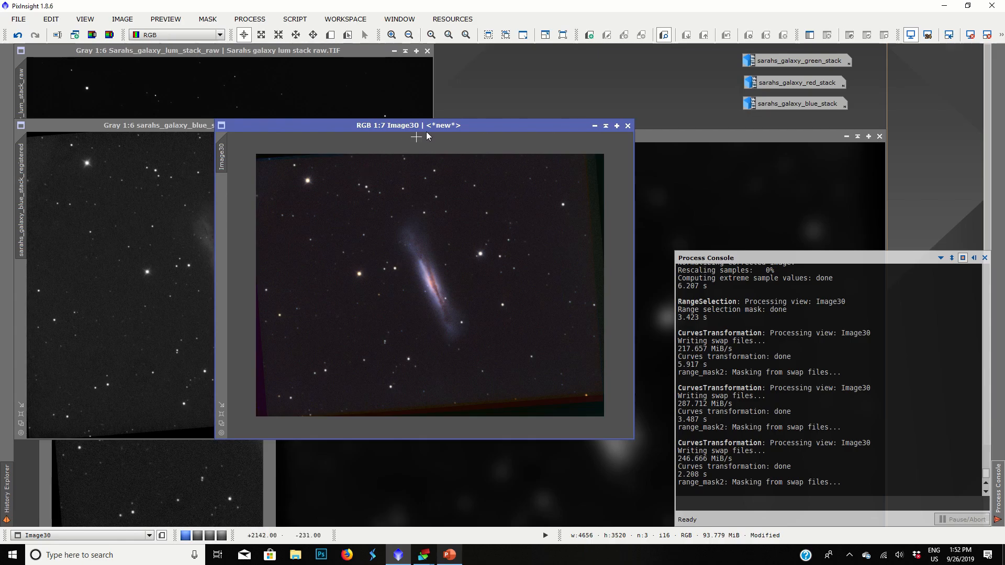
drag(434, 126, 620, 62)
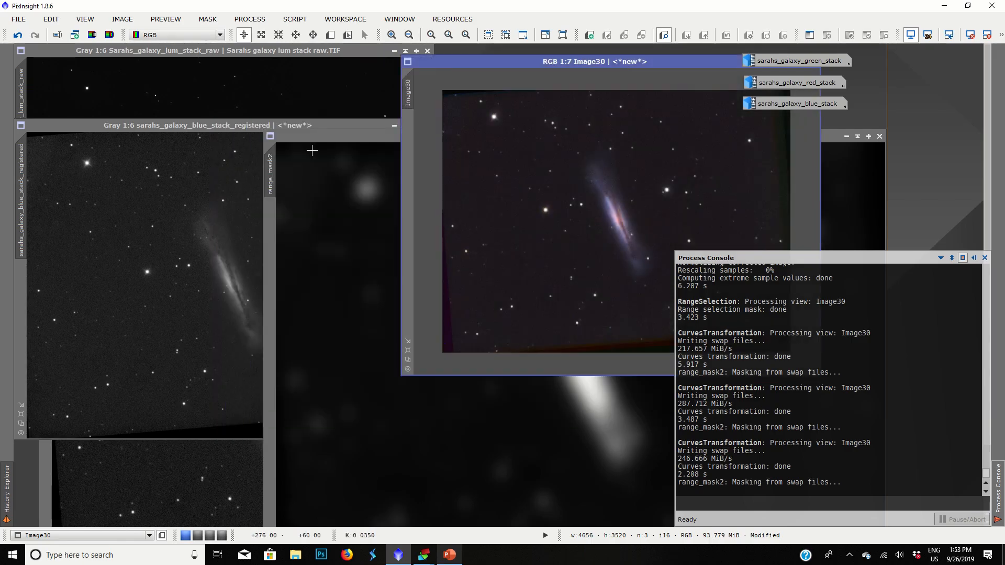
Minimize the range_mask2 window and the registered blue, green and red stack windows.
drag(318, 139, 83, 95)
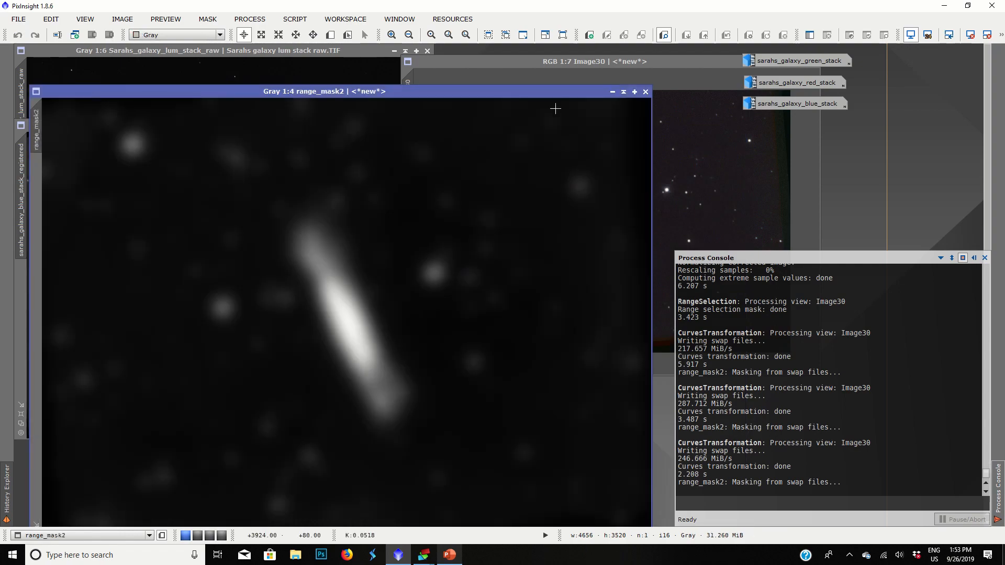
click(613, 92)
click(353, 130)
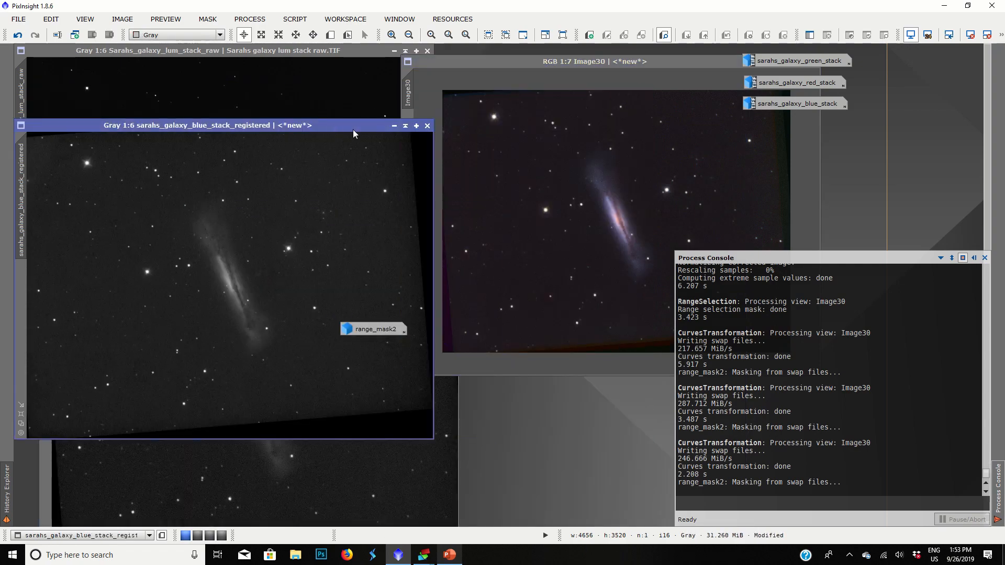
click(394, 126)
click(349, 253)
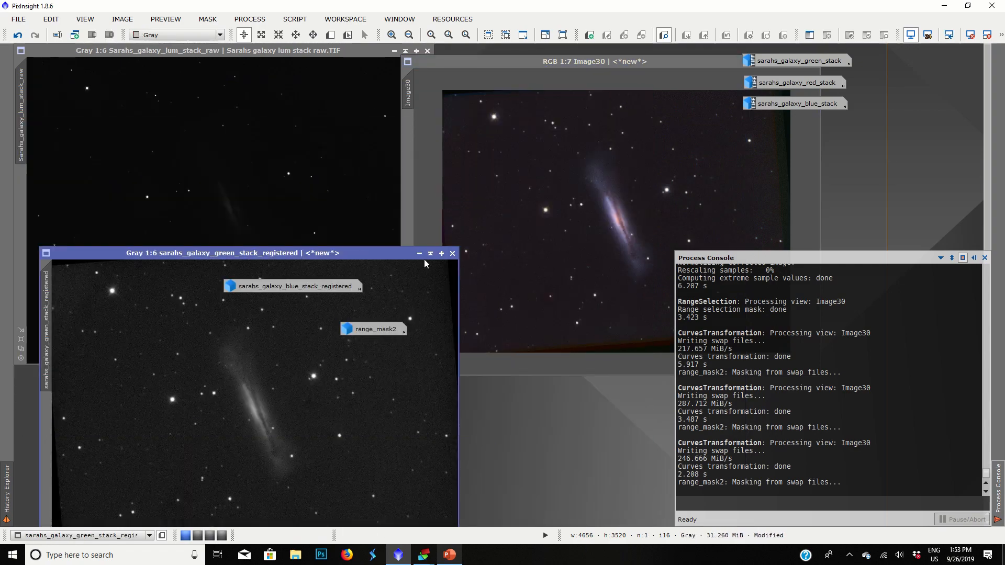
click(421, 255)
click(294, 265)
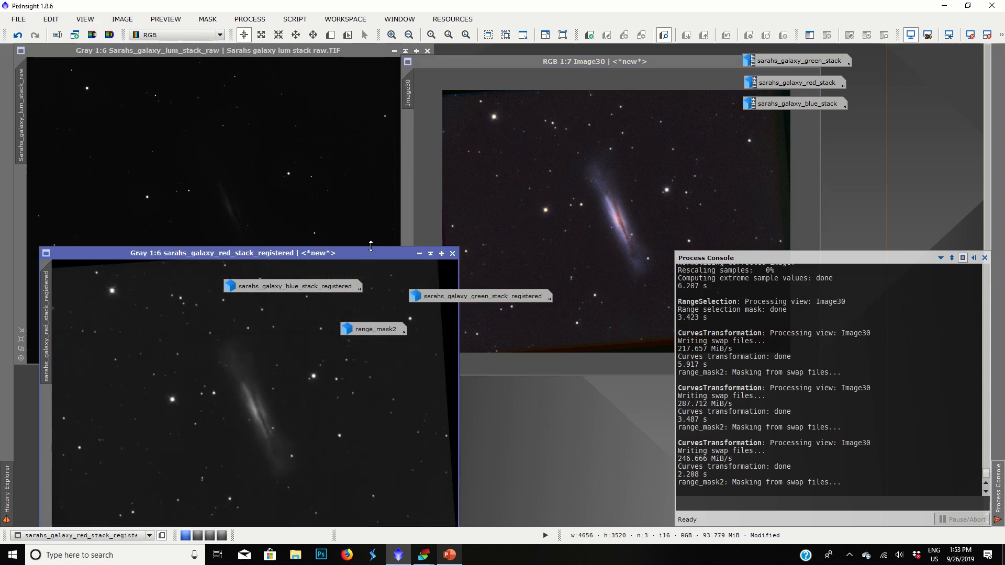
click(418, 253)
Arrange the minimized registered stacks and range_mask2 in a column below the other minimized stacks.
drag(323, 292, 934, 139)
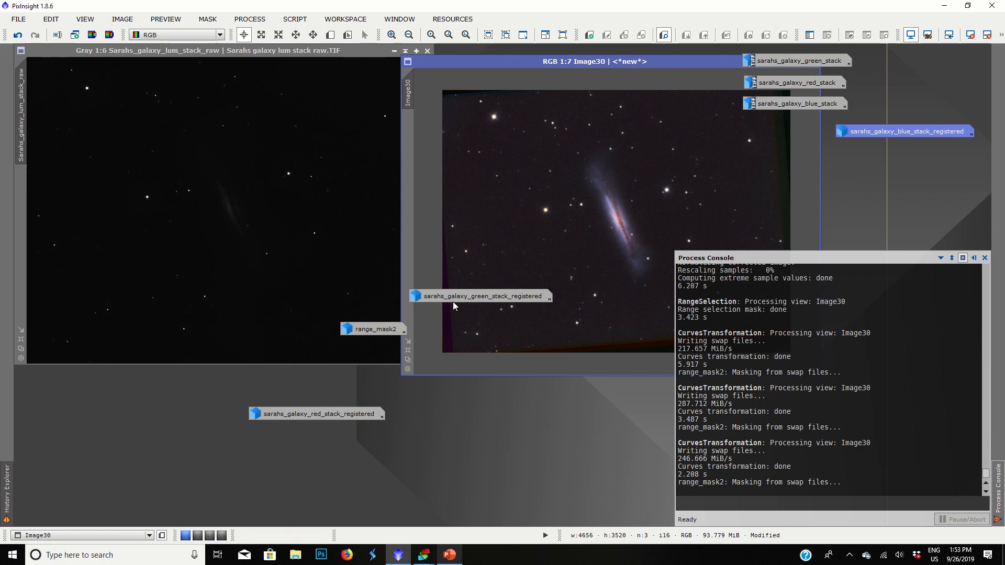
drag(461, 298, 887, 155)
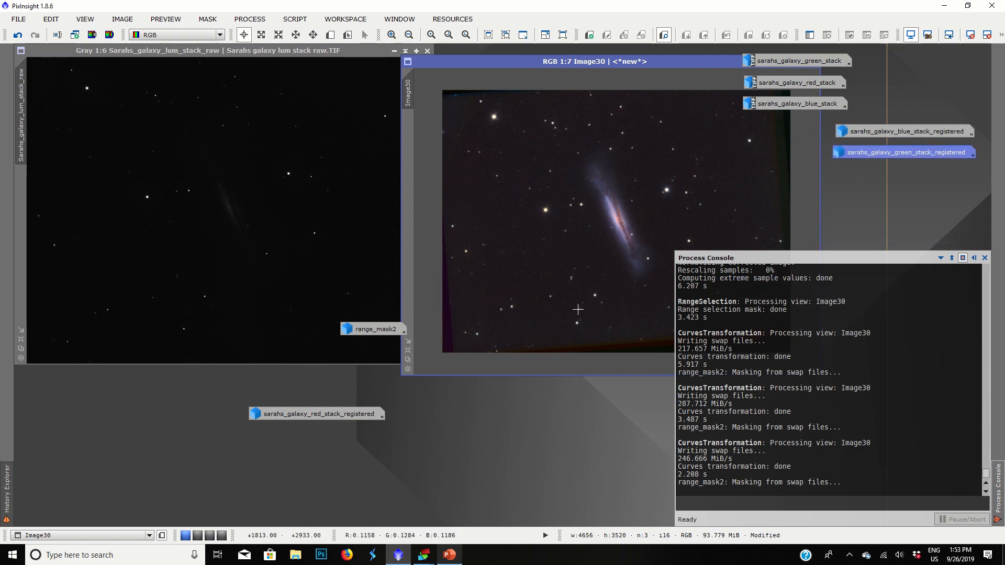
drag(384, 329, 899, 172)
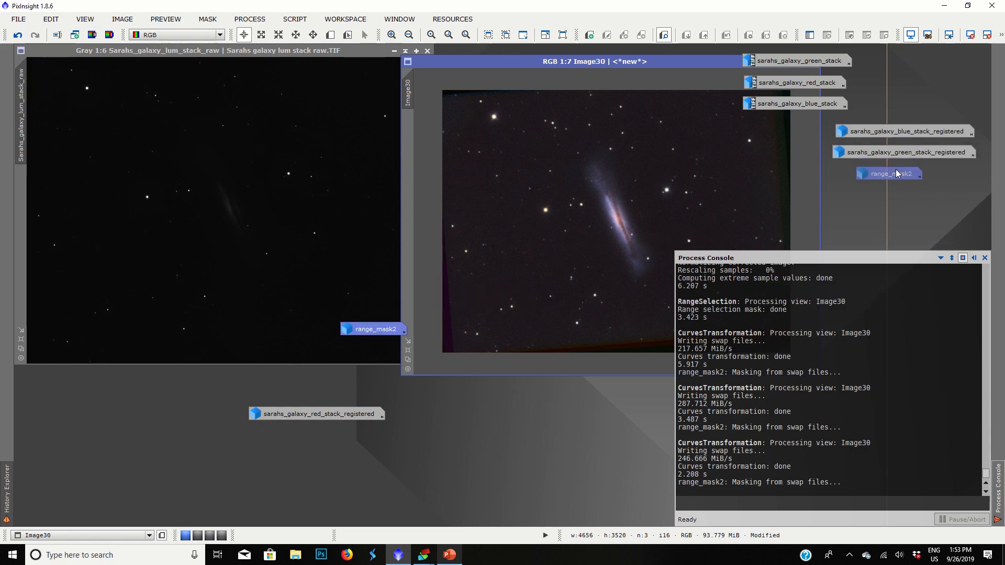
drag(319, 411, 902, 210)
Fit the colour image at 1:6, minimize it, and move the luminance stack window into the free workspace.
click(135, 150)
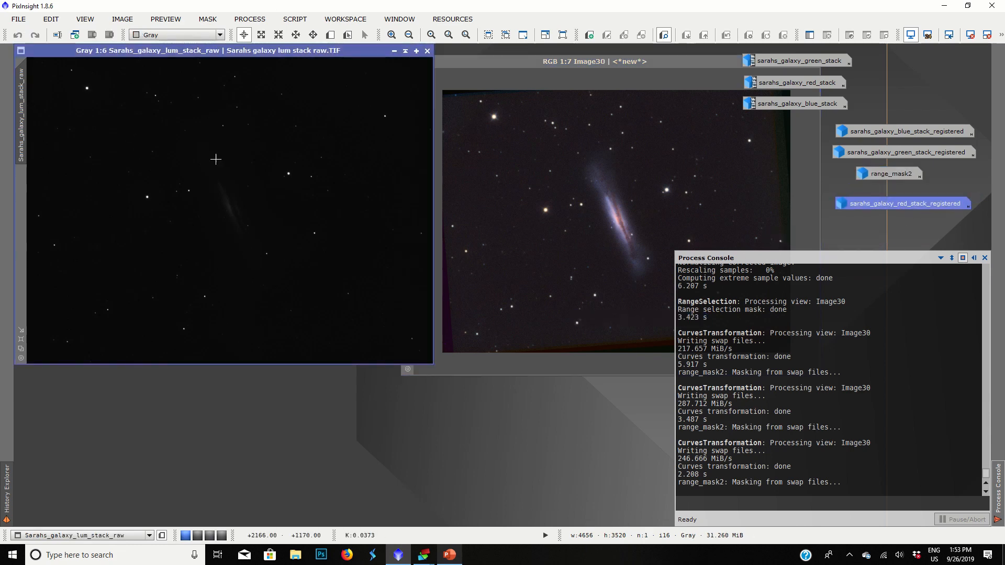
drag(236, 52, 269, 134)
click(506, 211)
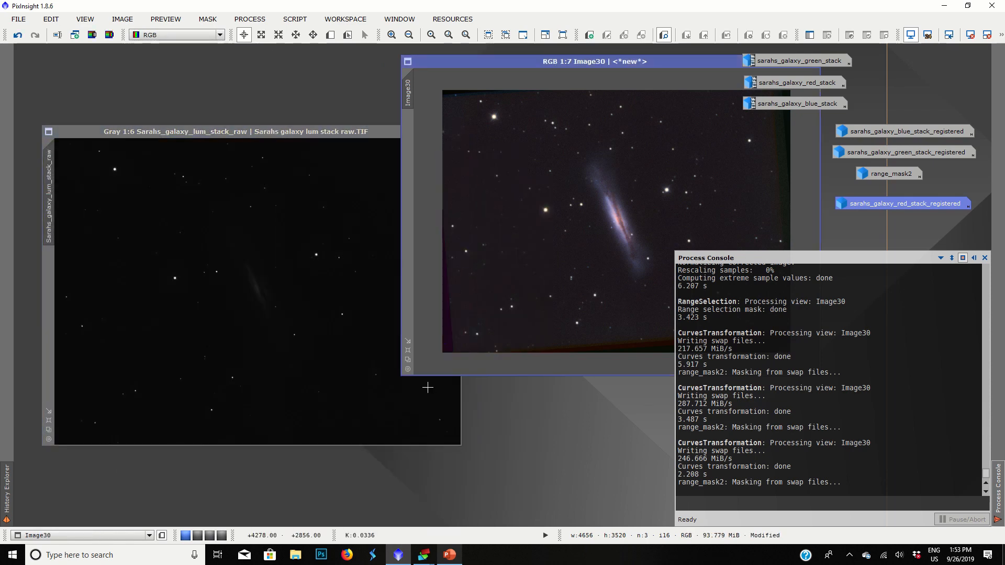
click(406, 359)
mouse_move(508, 61)
mouse_down()
mouse_move(182, 166)
mouse_move(142, 133)
mouse_move(401, 125)
mouse_move(500, 22)
mouse_move(538, 71)
mouse_move(514, 72)
mouse_up()
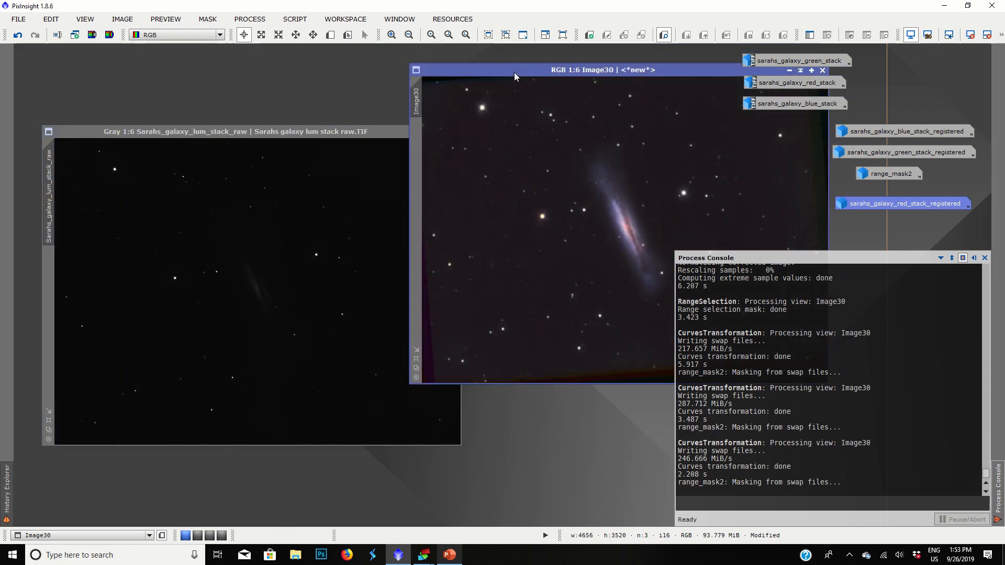
drag(690, 71, 572, 80)
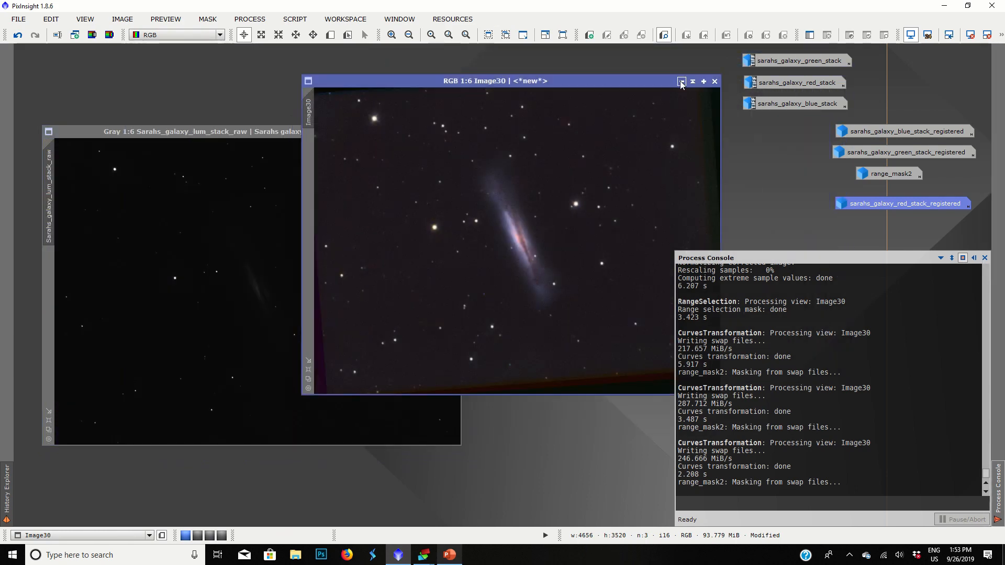
click(682, 81)
drag(529, 244, 572, 93)
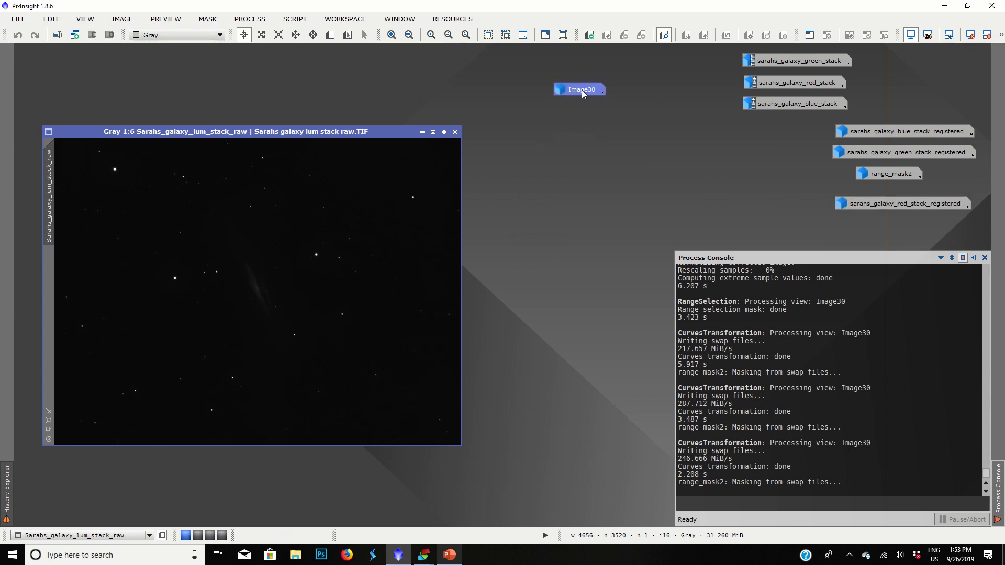
drag(354, 127, 346, 81)
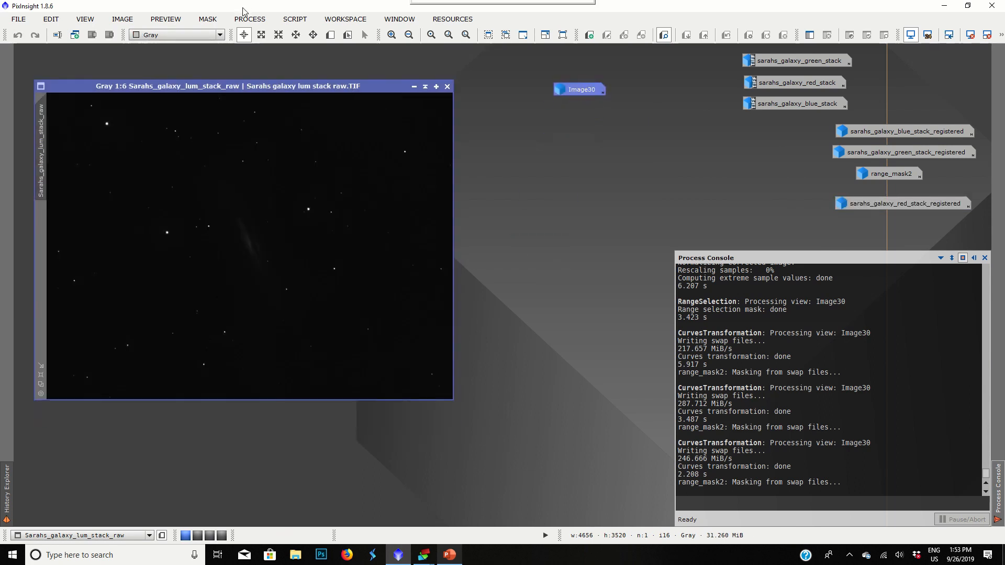
Stretch the luminance stack with a reset HistogramTransformation and its real-time preview, setting midtones to 0.01518987, and apply it.
click(253, 22)
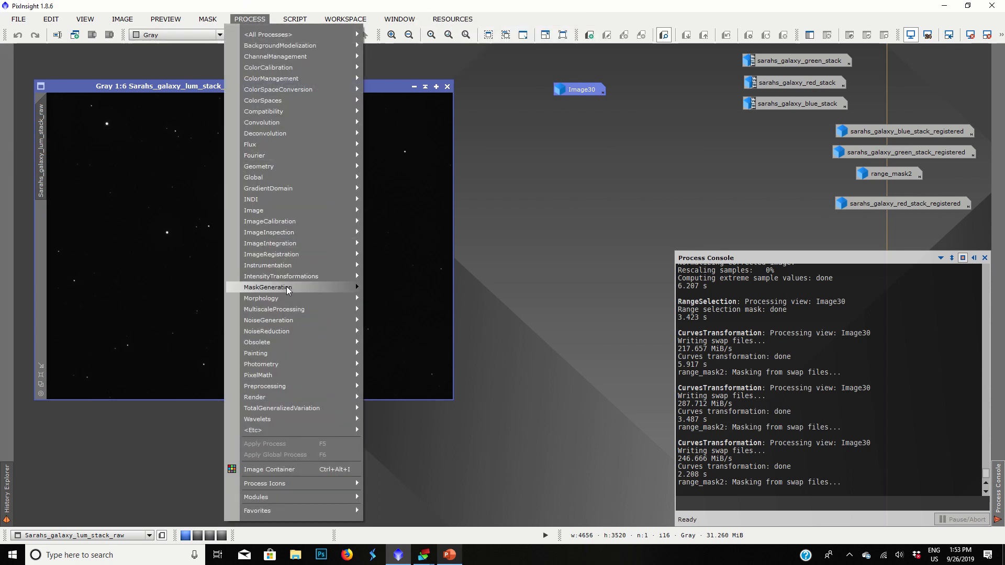
mouse_move(289, 277)
click(418, 364)
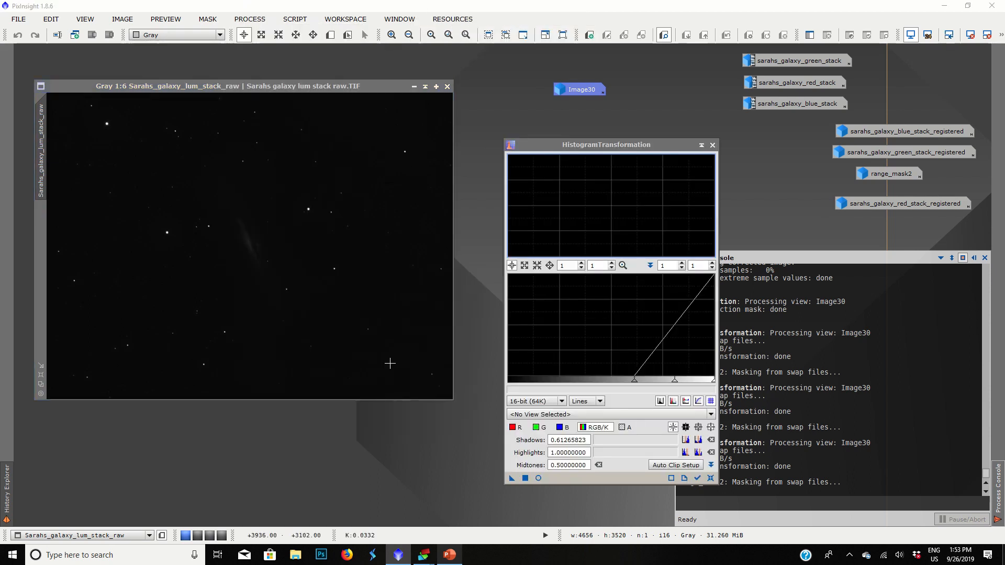
click(538, 478)
click(710, 478)
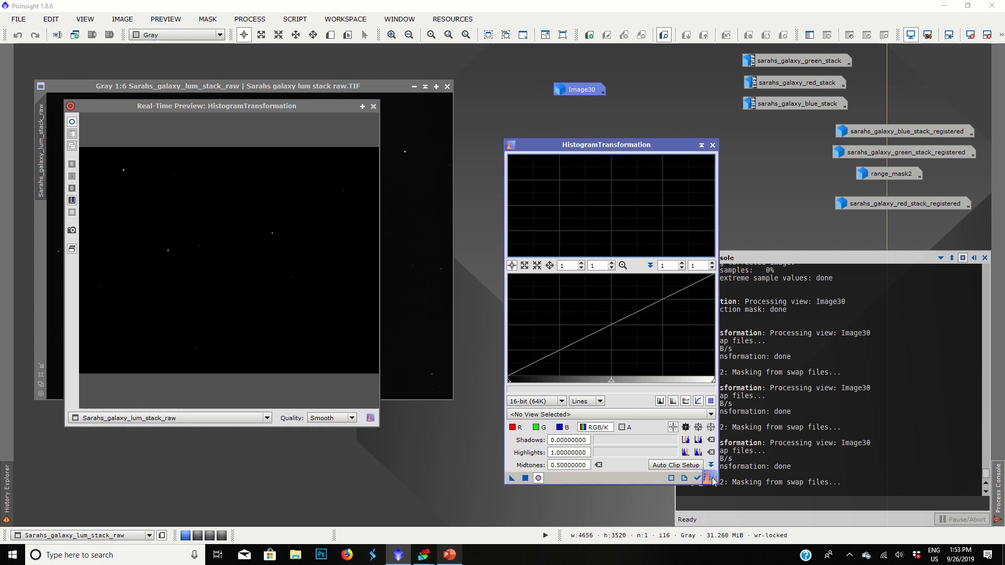
drag(612, 386, 510, 377)
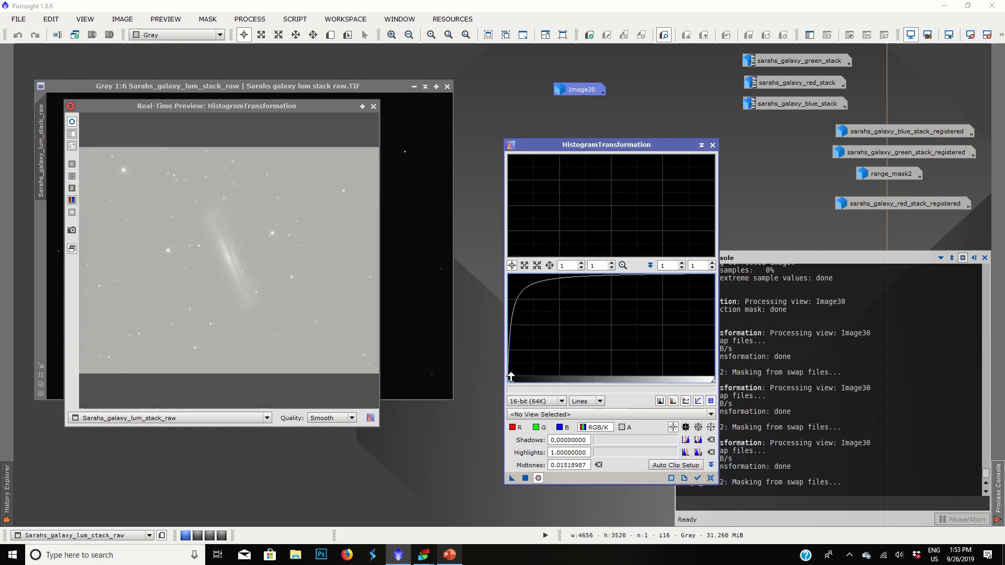
click(525, 478)
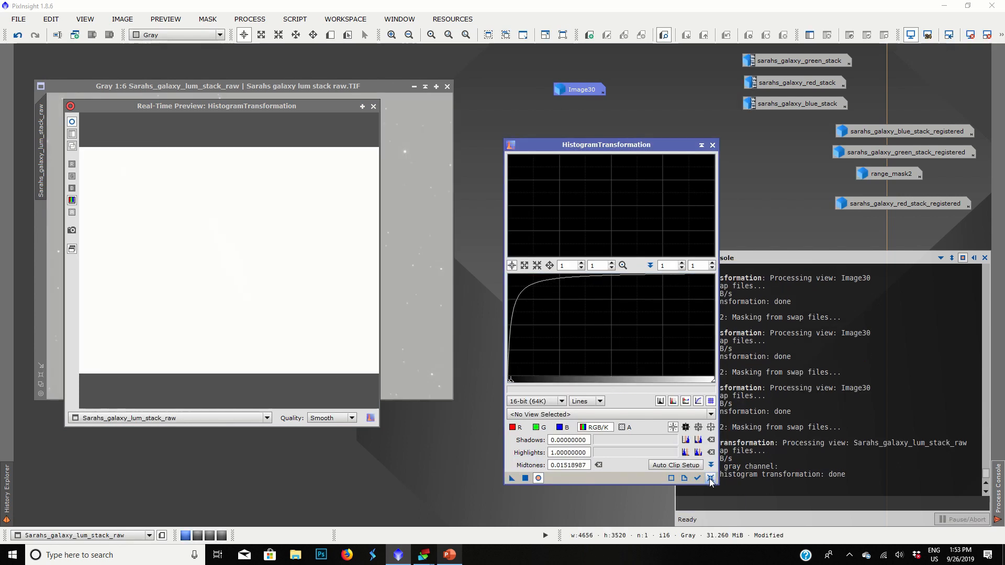
Reset the histogram settings, apply shadows 0.67088608 and midtones 0.30851064 to the luminance stack, and close the preview and HistogramTransformation.
click(711, 478)
drag(508, 385, 647, 381)
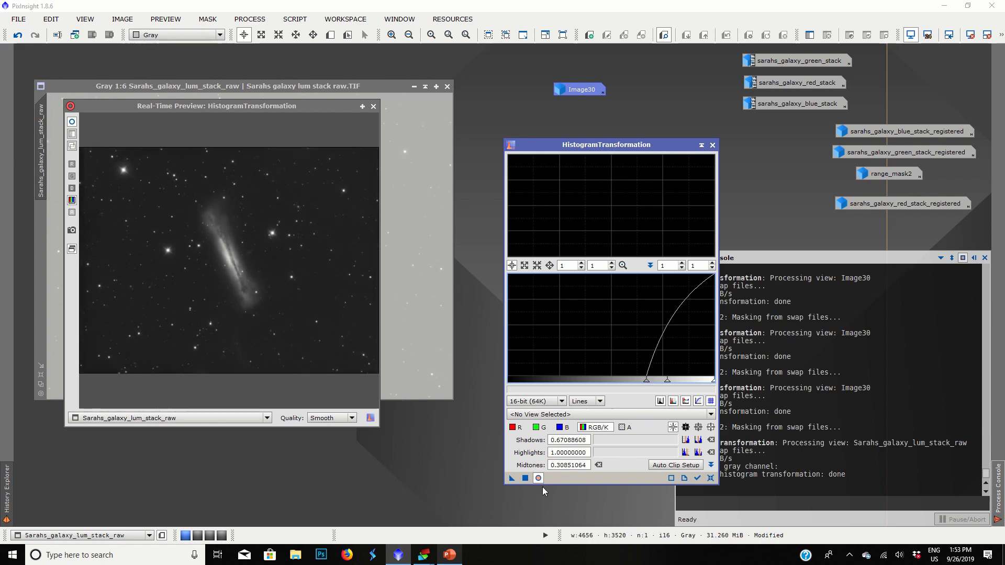
click(526, 479)
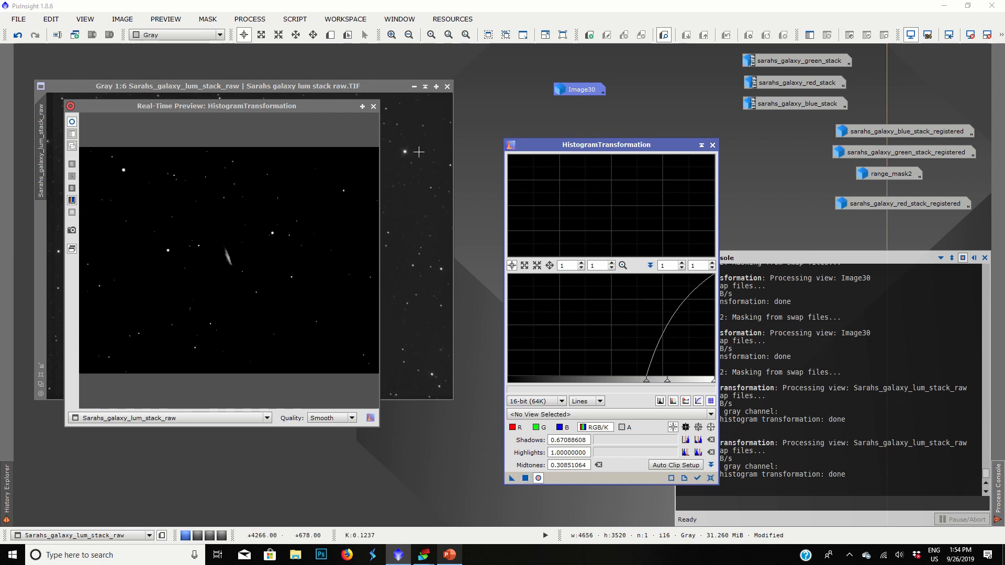
click(373, 106)
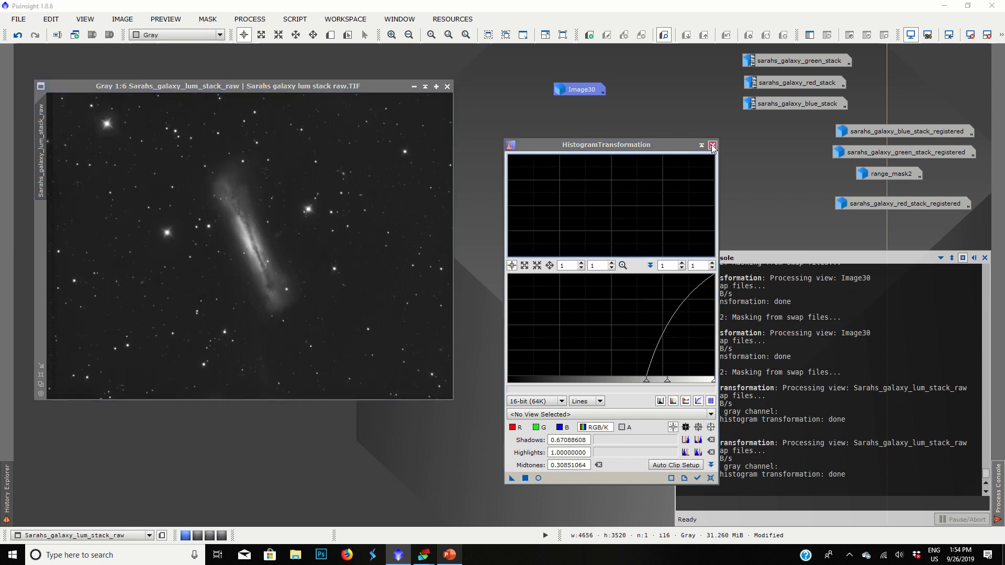
click(712, 145)
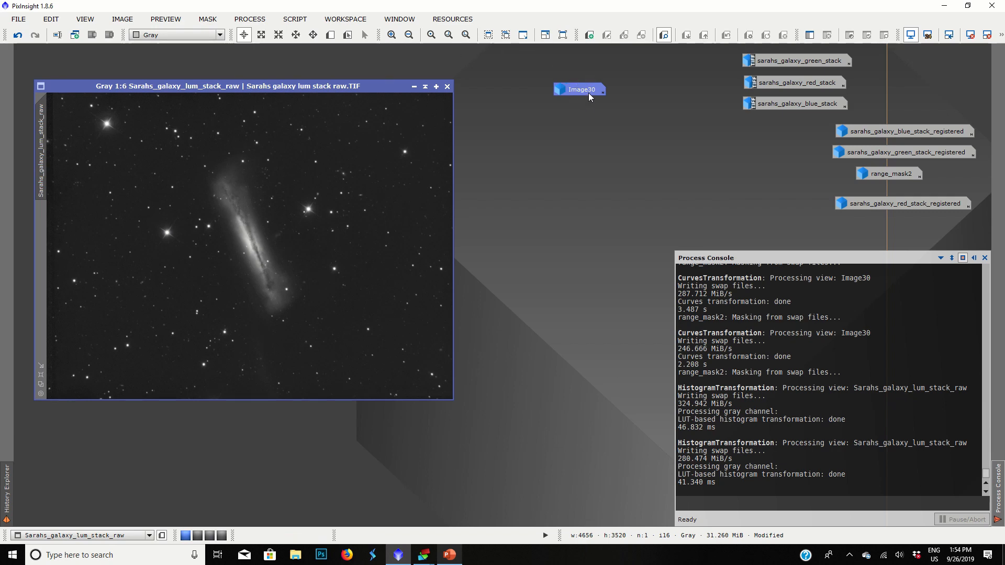
Inspect the stretched luminance stack's galaxy detail, and restore the colour image beside it for comparison.
mouse_move(588, 93)
scroll(234, 237, up, 3)
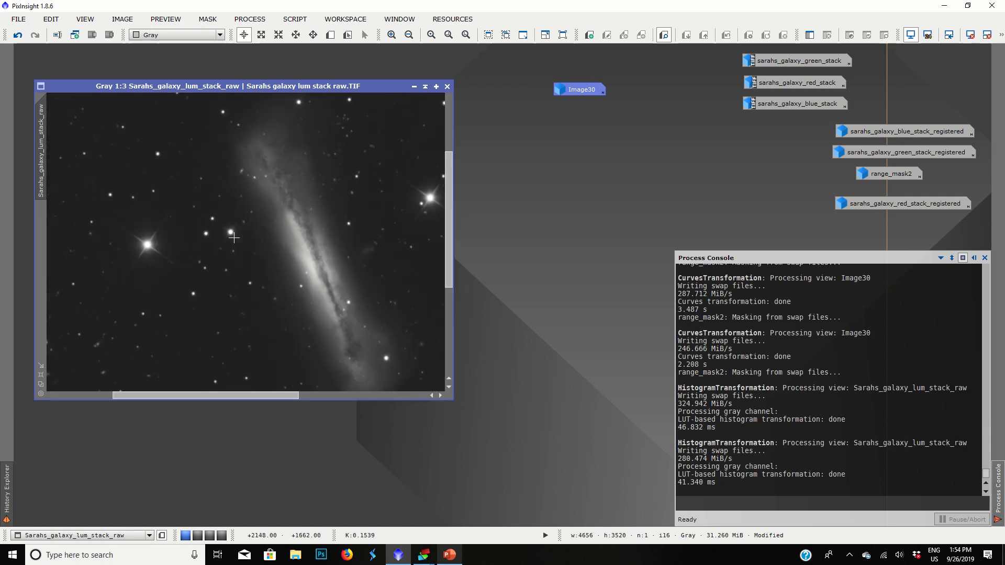
scroll(234, 238, down, 3)
scroll(253, 217, up, 6)
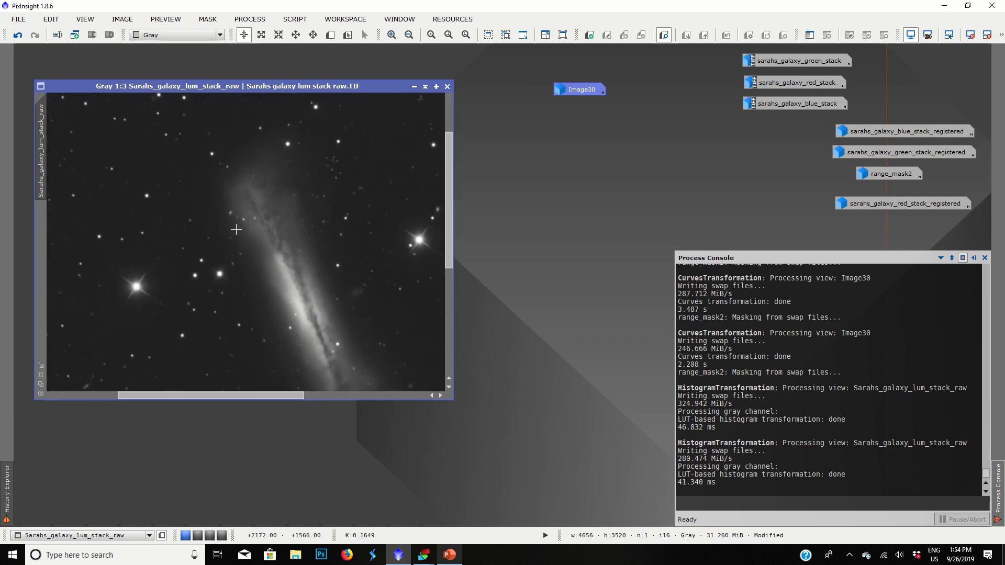
scroll(122, 222, down, 6)
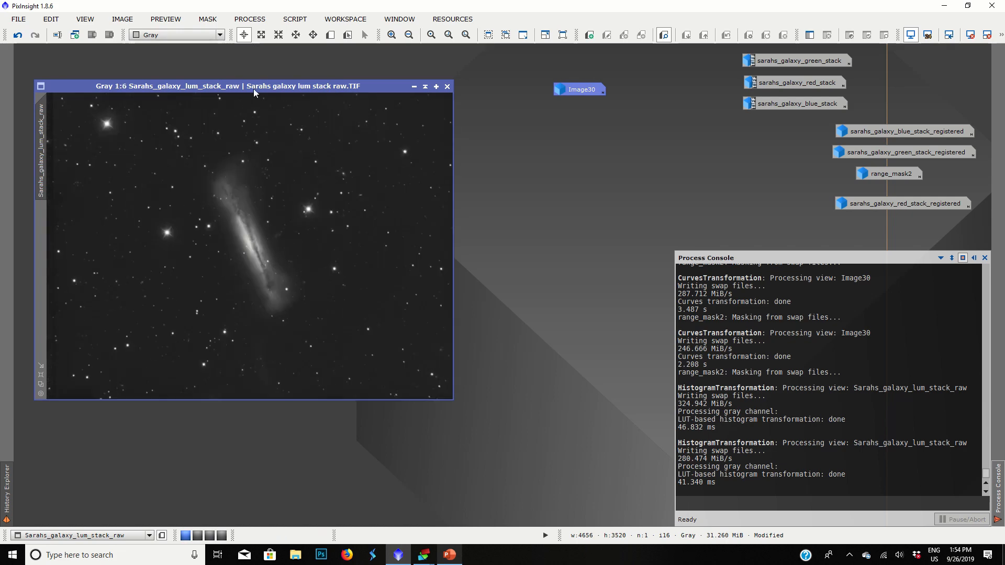
drag(253, 87, 231, 69)
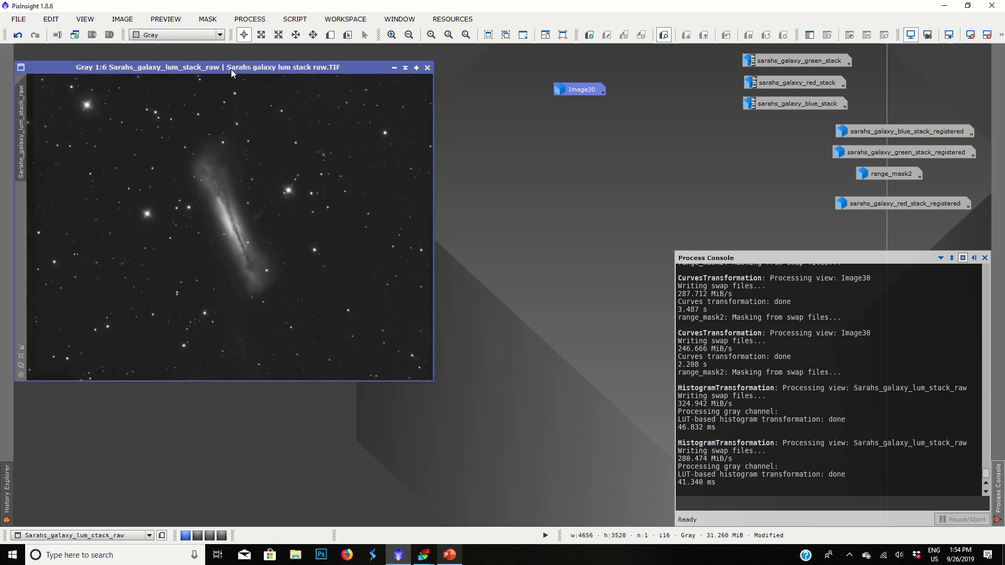
double_click(560, 90)
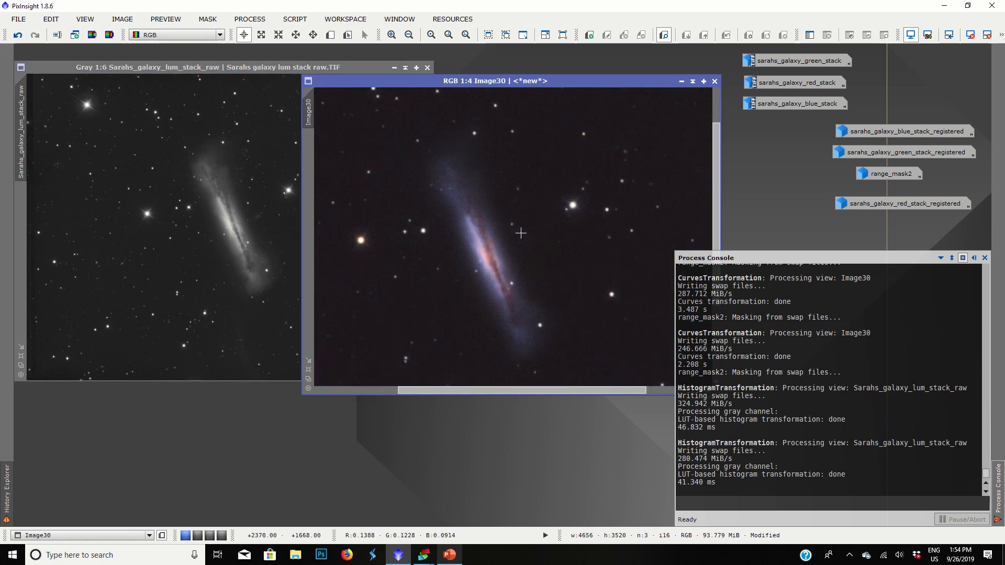
scroll(521, 233, down, 2)
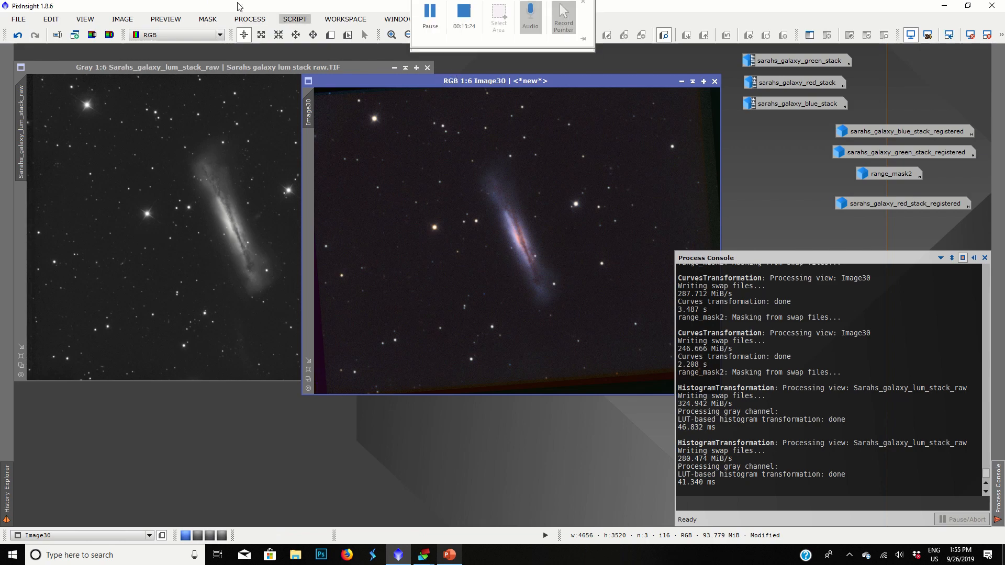
Open the Convolution process and arrange its window and the colour image side by side.
click(237, 20)
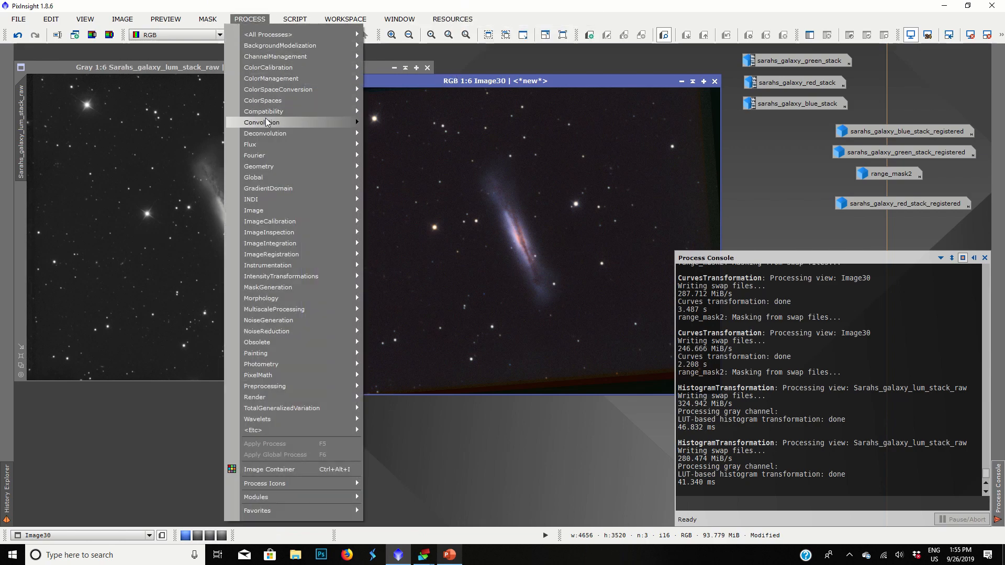
mouse_move(267, 122)
click(373, 122)
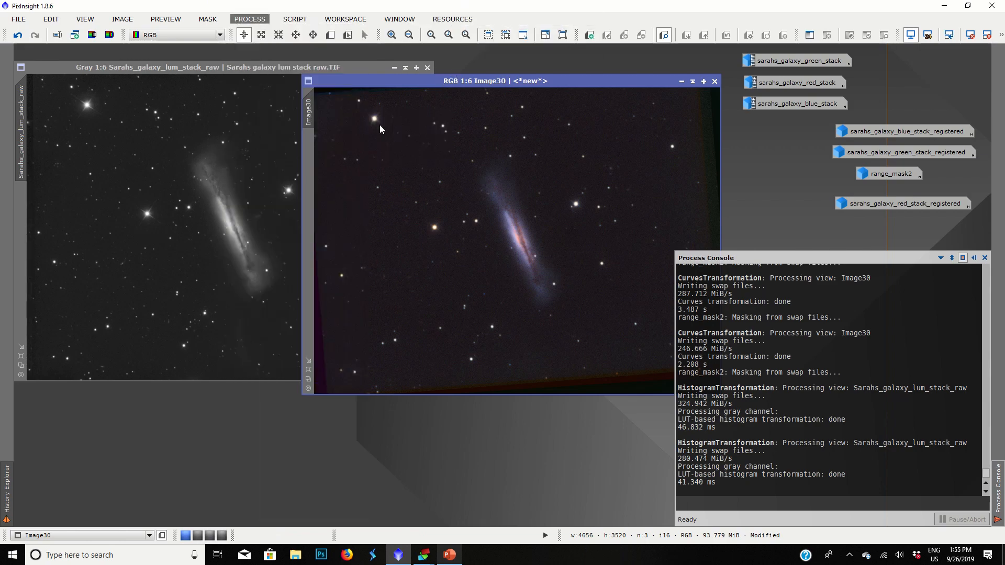
drag(379, 133, 136, 62)
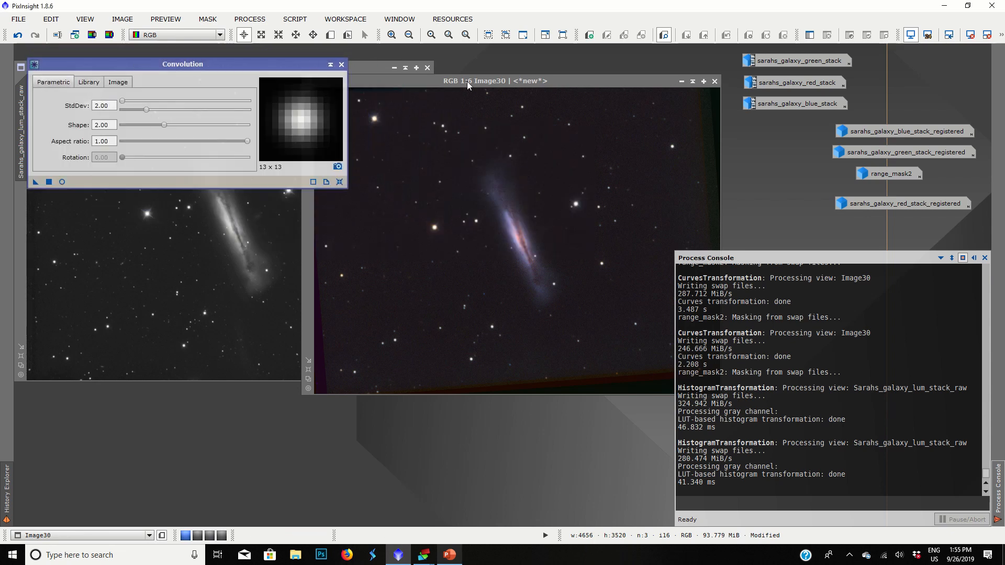
drag(466, 80, 507, 68)
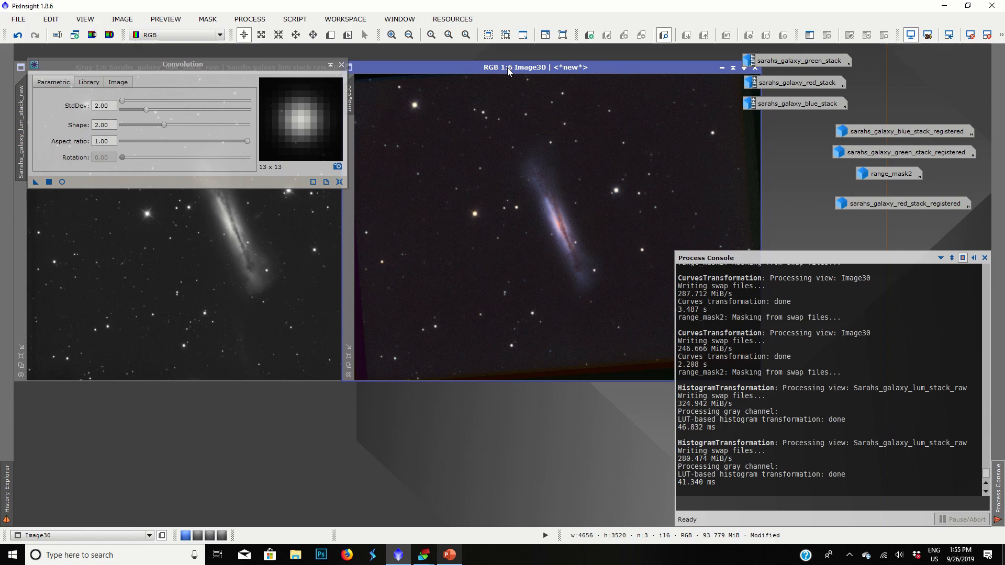
Start Convolution's real-time preview on the colour image, place it beside the settings, and lower StdDev to 0.10.
click(62, 182)
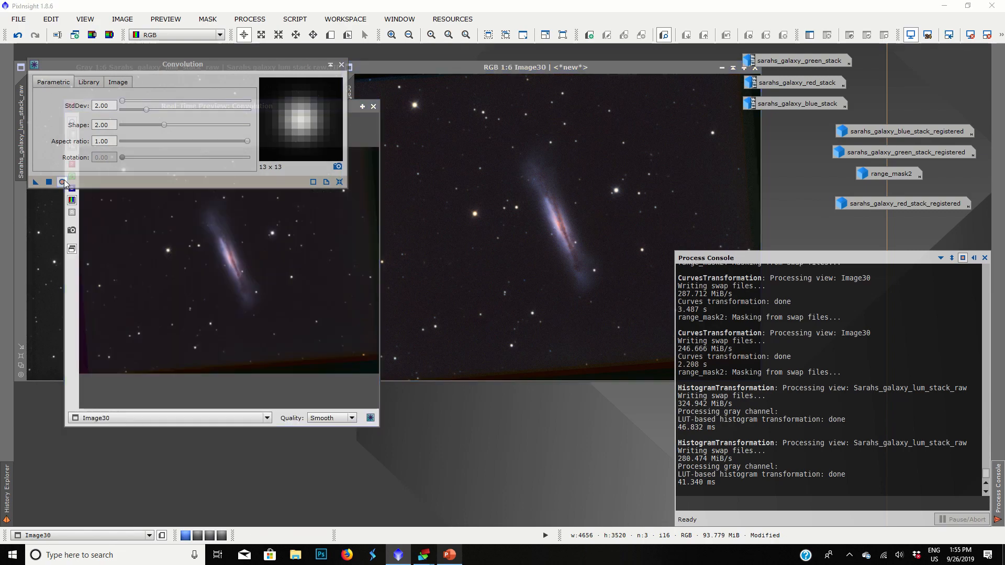
drag(351, 108, 643, 82)
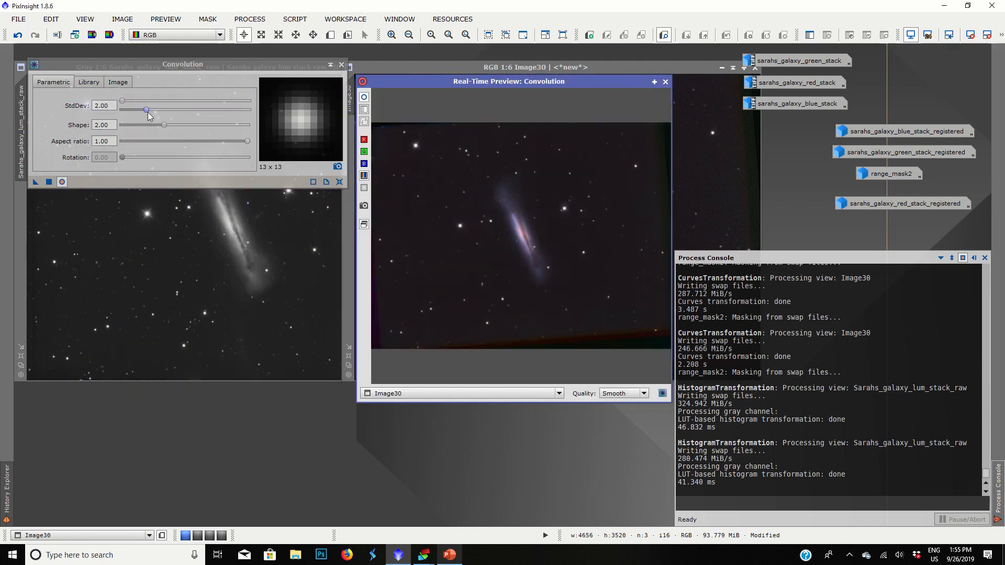
drag(147, 111, 15, 107)
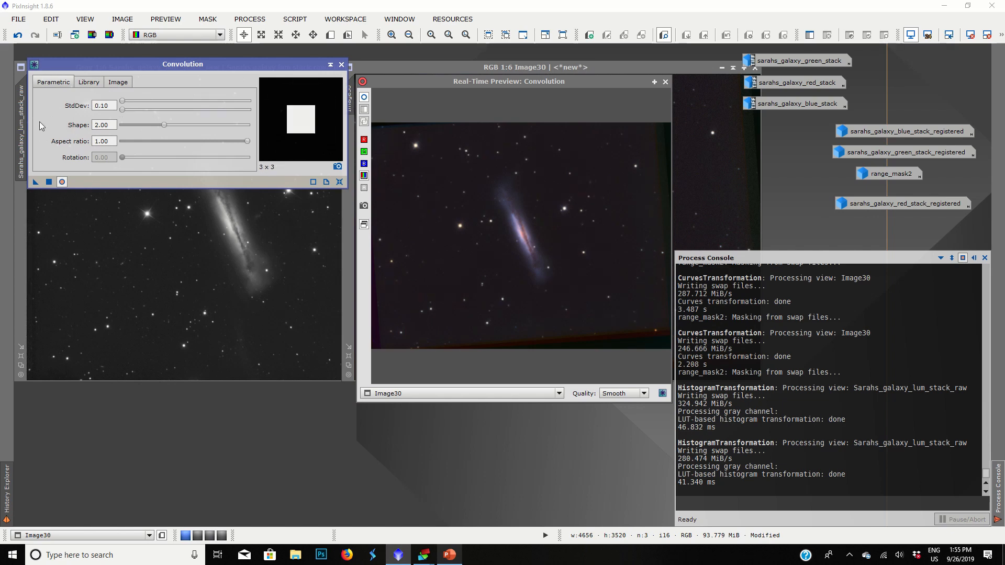
Set Convolution's StdDev to 4.20, apply it to the colour image, and close the preview and the process.
drag(122, 108, 161, 103)
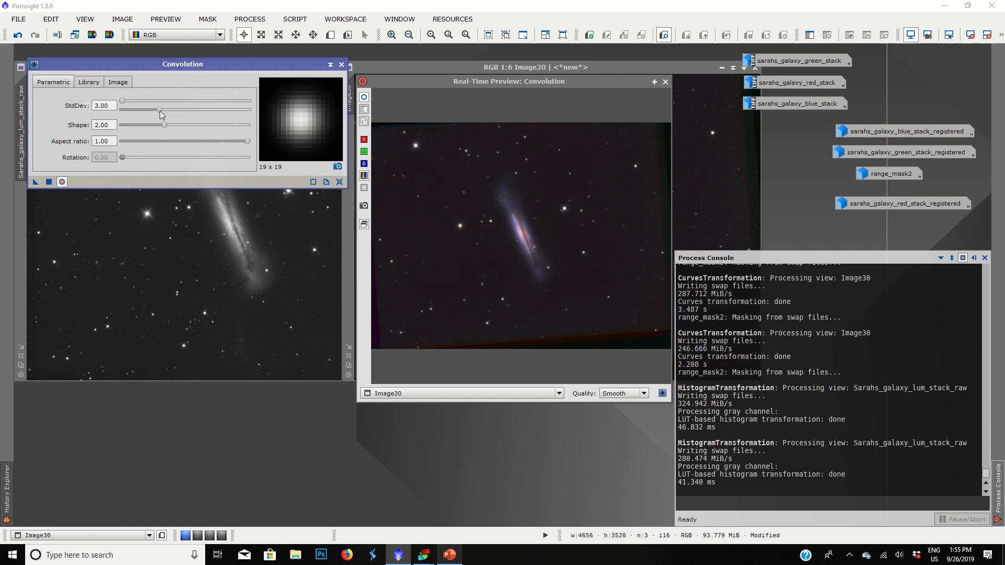
drag(159, 111, 175, 104)
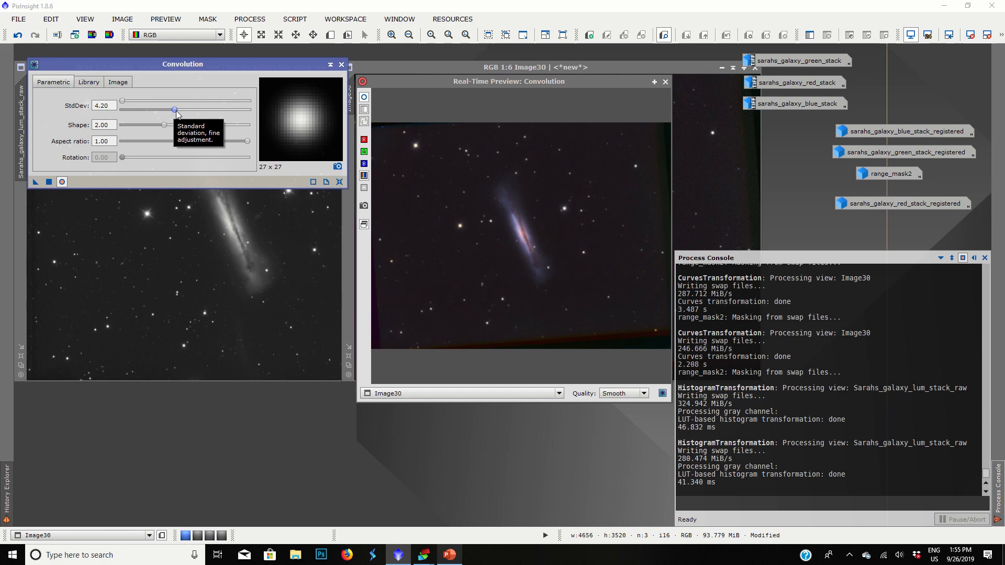
click(48, 182)
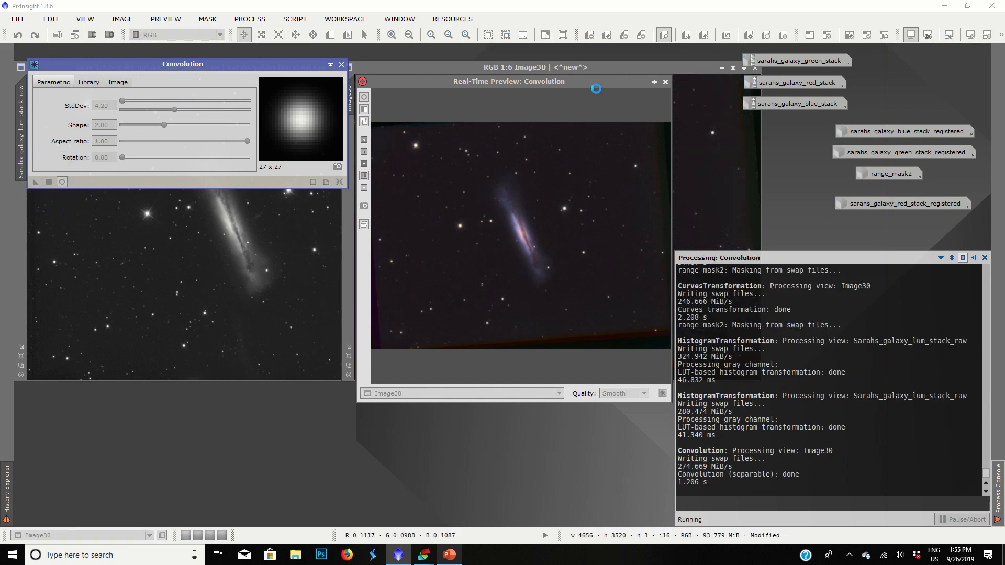
click(665, 81)
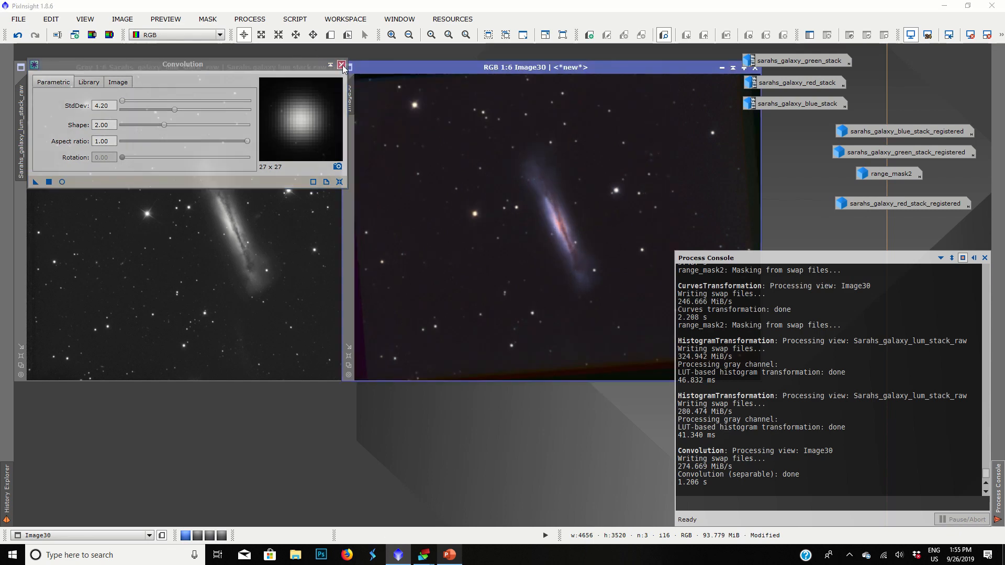
click(342, 64)
scroll(583, 213, up, 3)
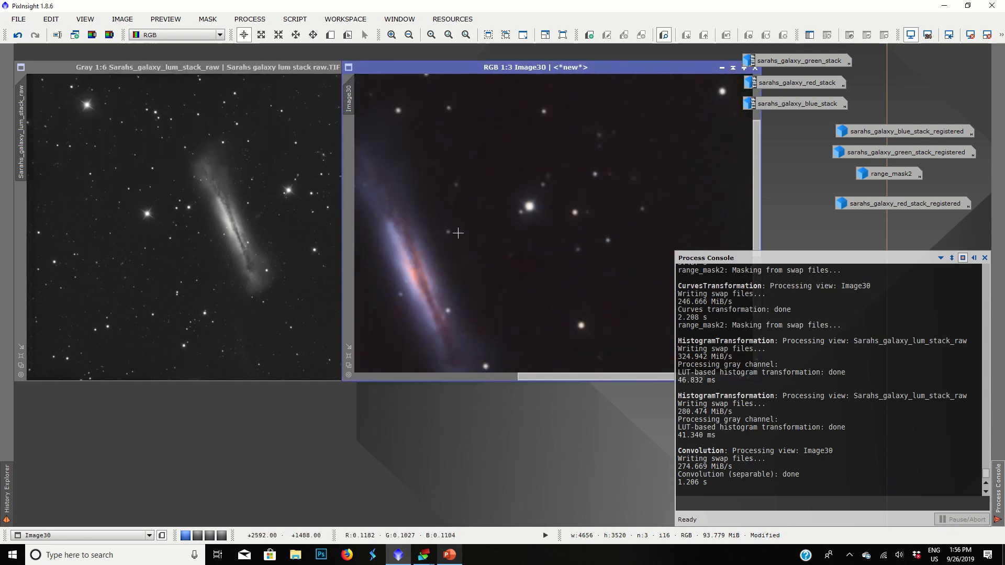
scroll(458, 233, up, 1)
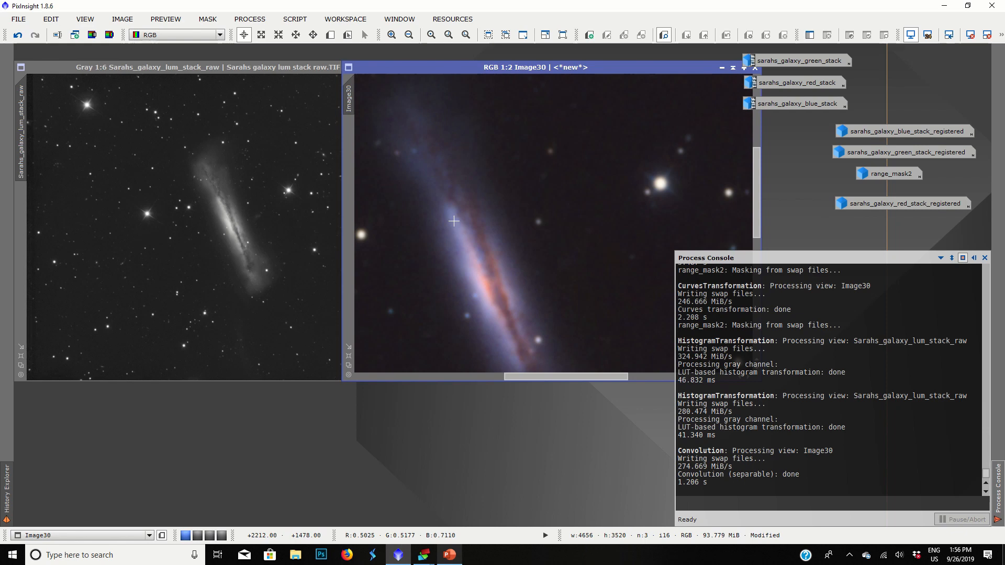
scroll(454, 221, down, 4)
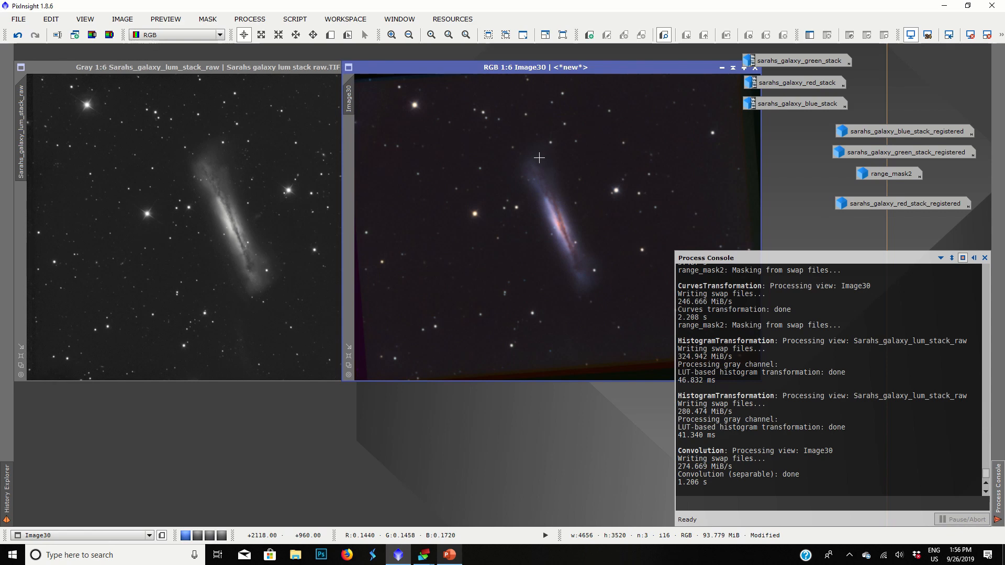
Open the LRGBCombination process and enable only the L channel, with R, G and B disabled.
click(249, 20)
mouse_move(314, 34)
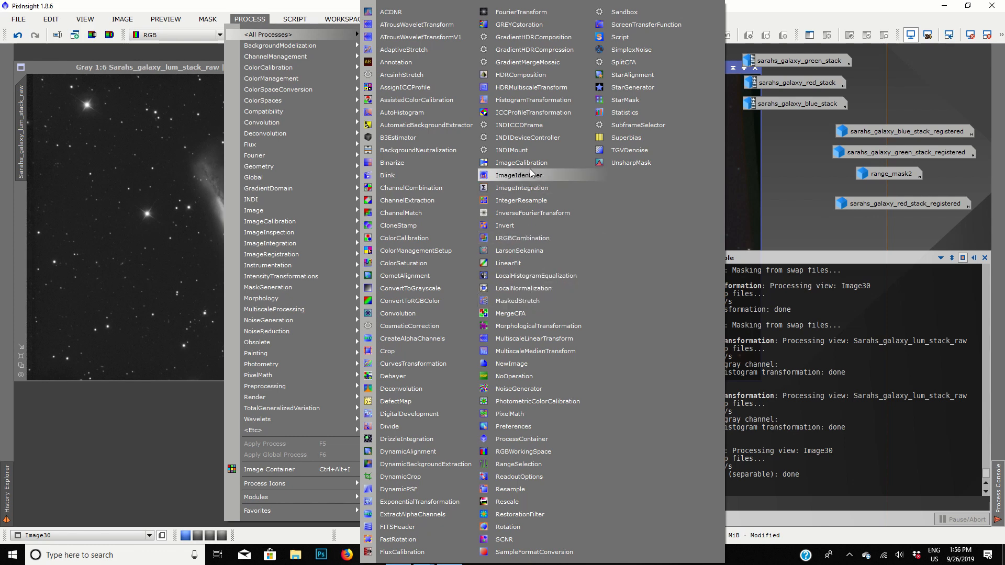
click(517, 240)
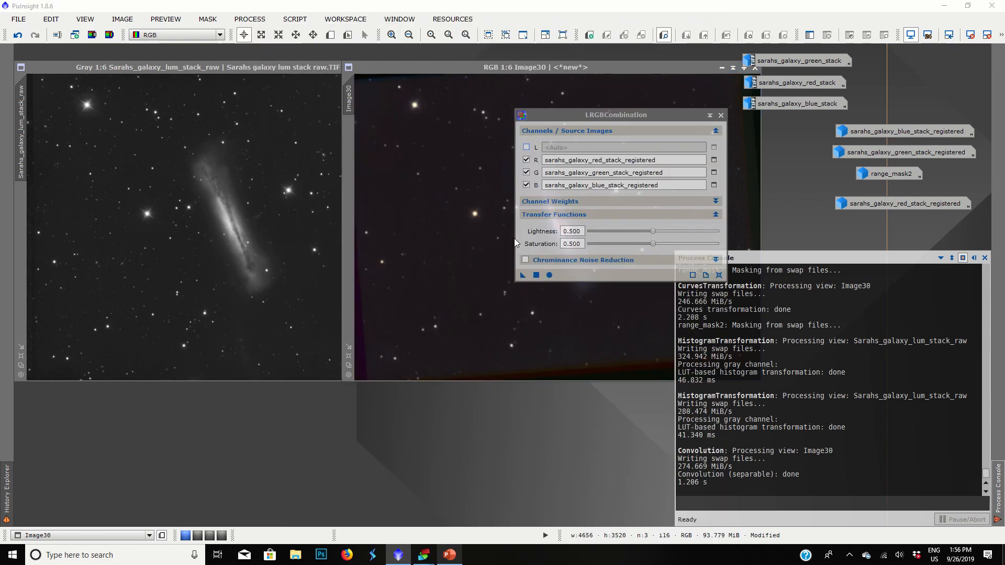
click(526, 147)
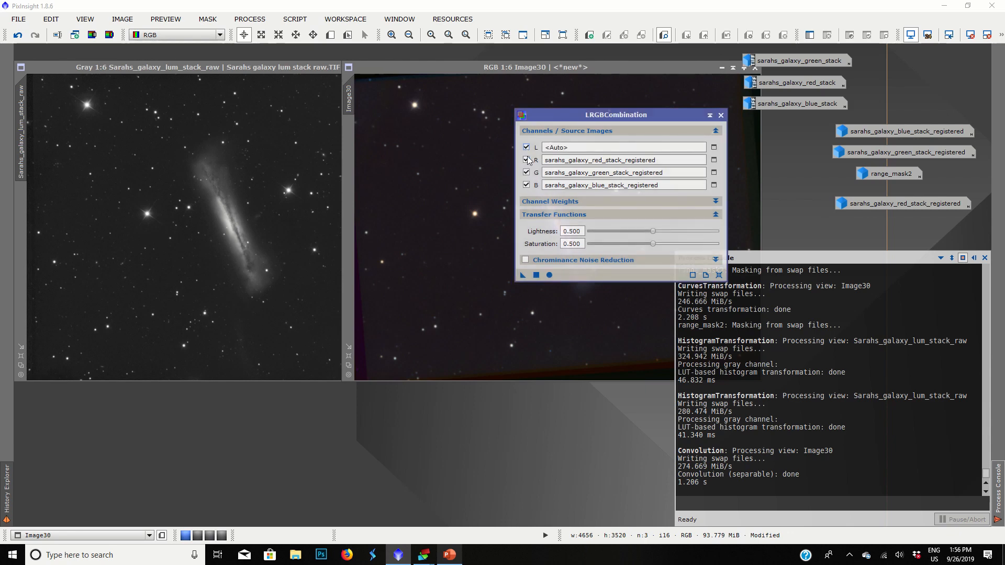
click(526, 160)
click(526, 172)
click(526, 185)
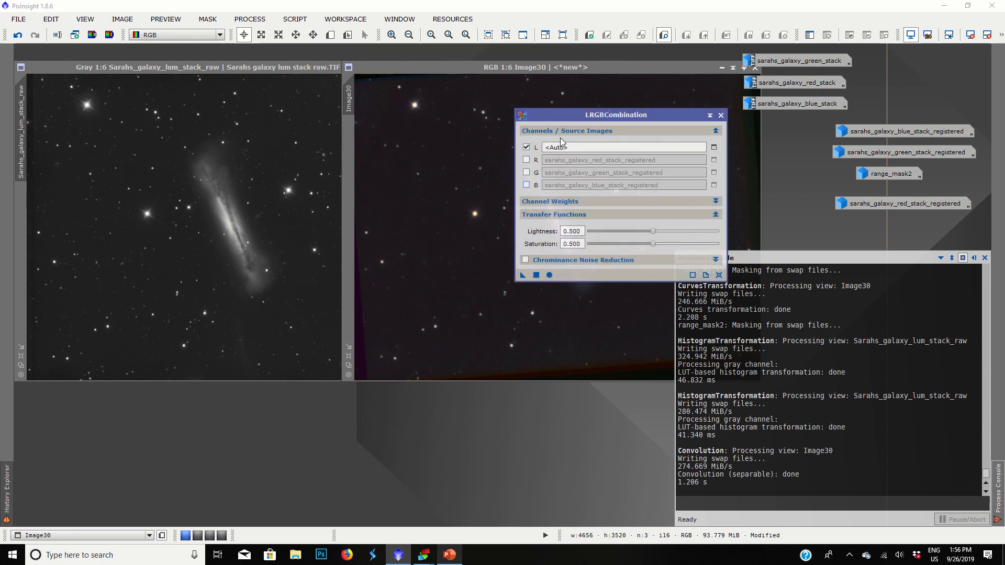
Choose Sarahs_galaxy_lum_stack_raw as the lightness source image for the L channel.
click(713, 147)
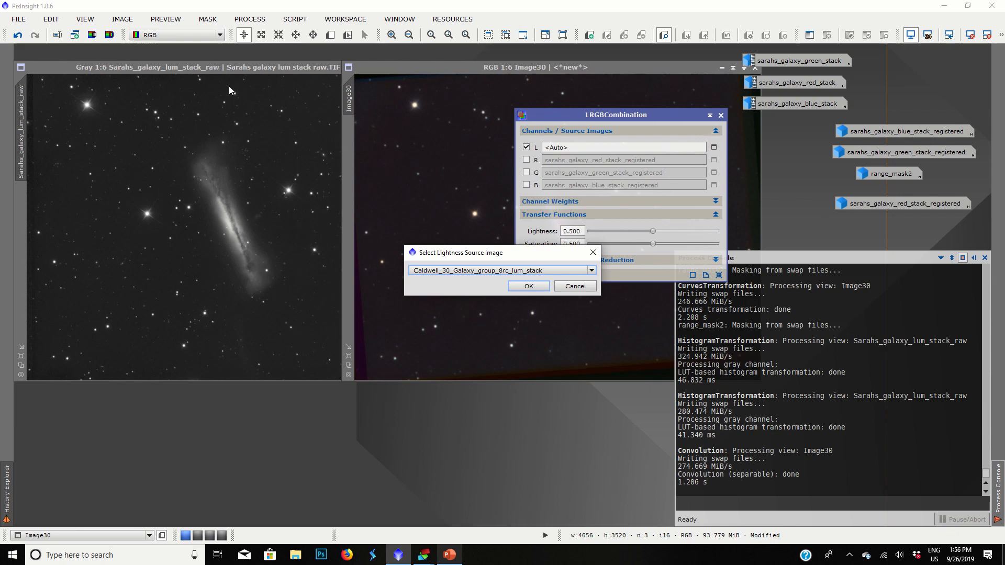
click(591, 271)
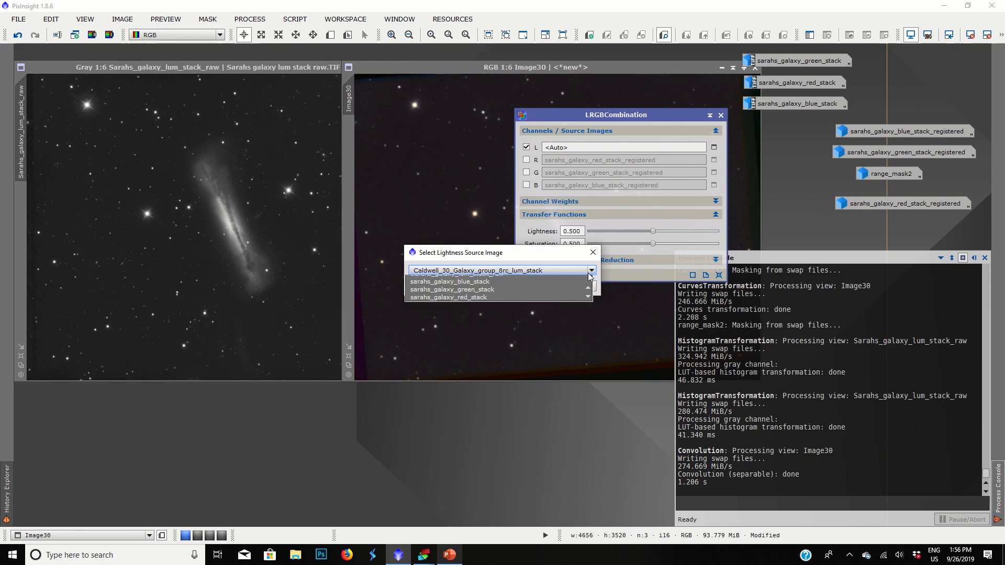
scroll(494, 332, down, 2)
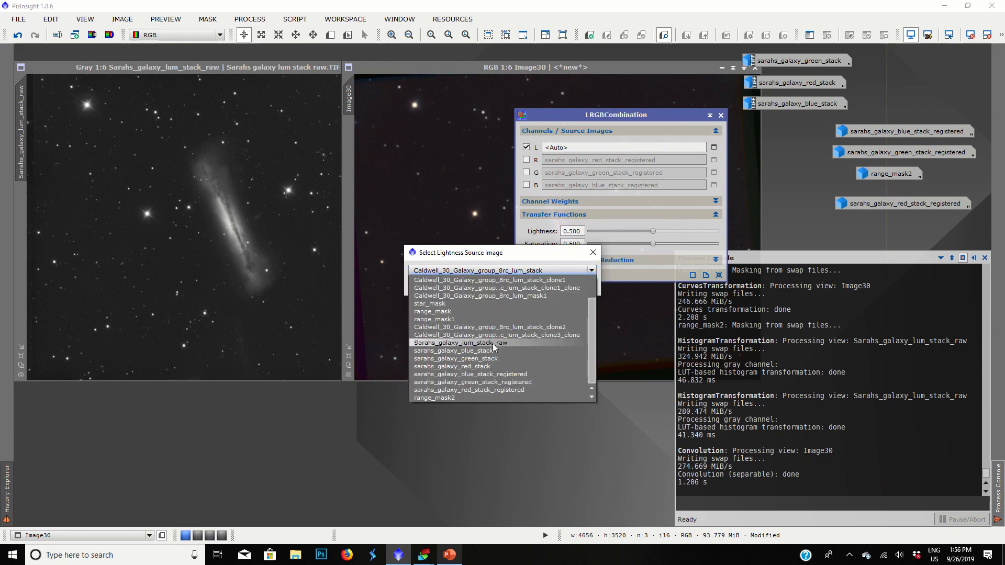
click(494, 342)
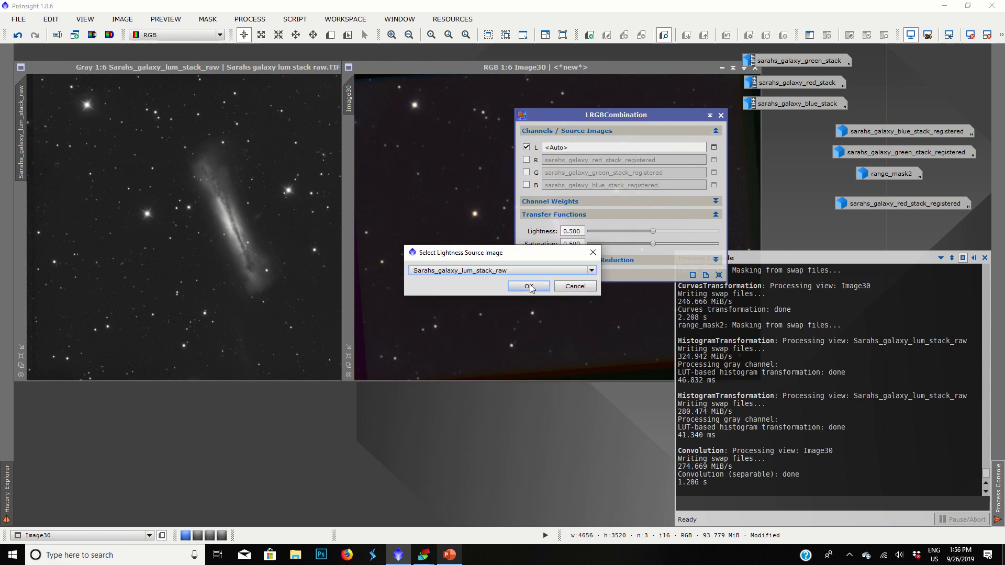
click(528, 293)
Uncover the colour image, set LRGBCombination's lightness to 0.540 and saturation to 0.430, and apply the process to that image.
drag(620, 115, 164, 152)
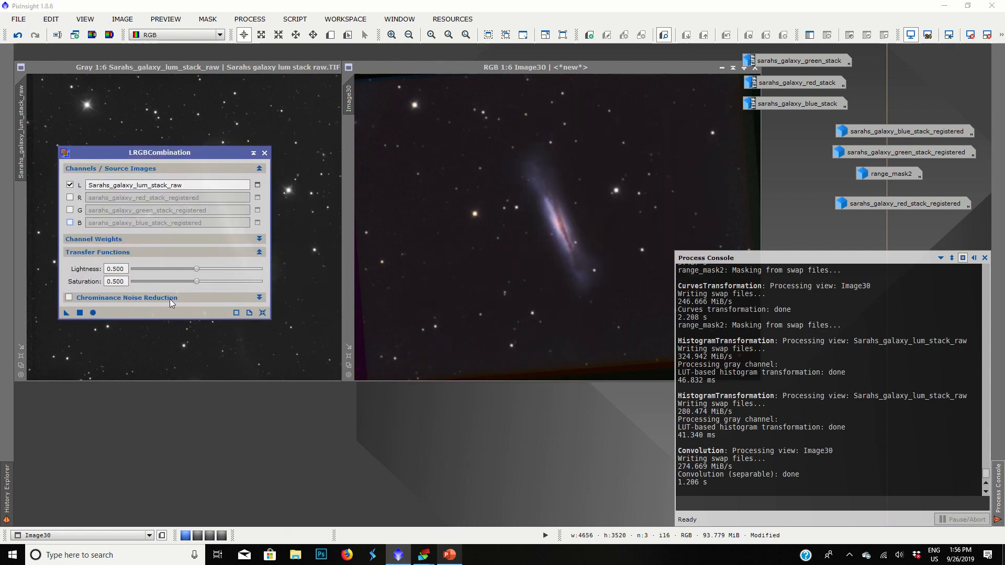
mouse_move(196, 269)
mouse_down()
mouse_move(226, 270)
mouse_move(199, 271)
mouse_move(189, 284)
mouse_up()
click(198, 269)
drag(199, 270, 202, 270)
click(70, 298)
click(69, 298)
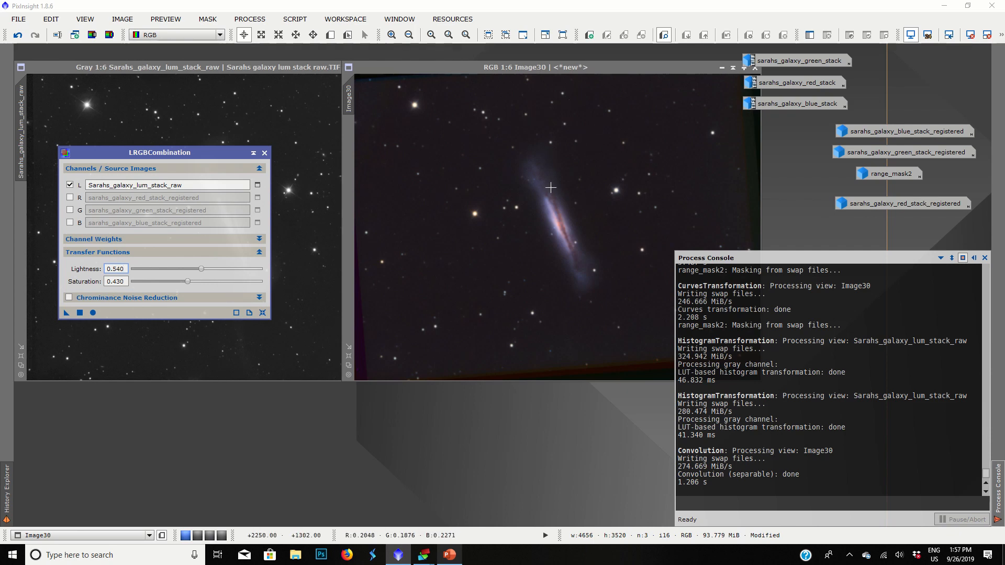
drag(67, 314, 472, 220)
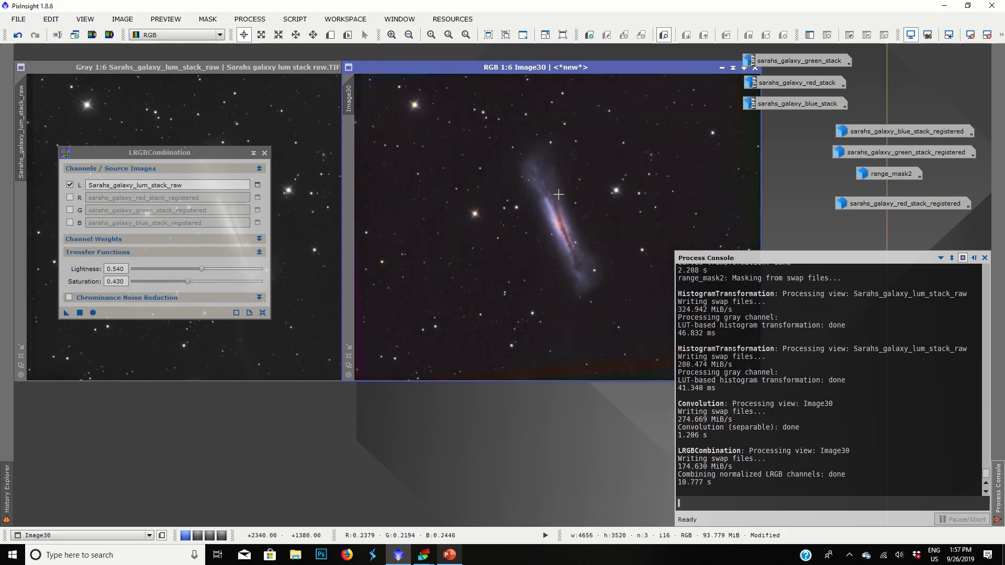
Examine the galaxy detail, stars and background of the combined LRGB image at several magnifications.
drag(583, 67, 505, 79)
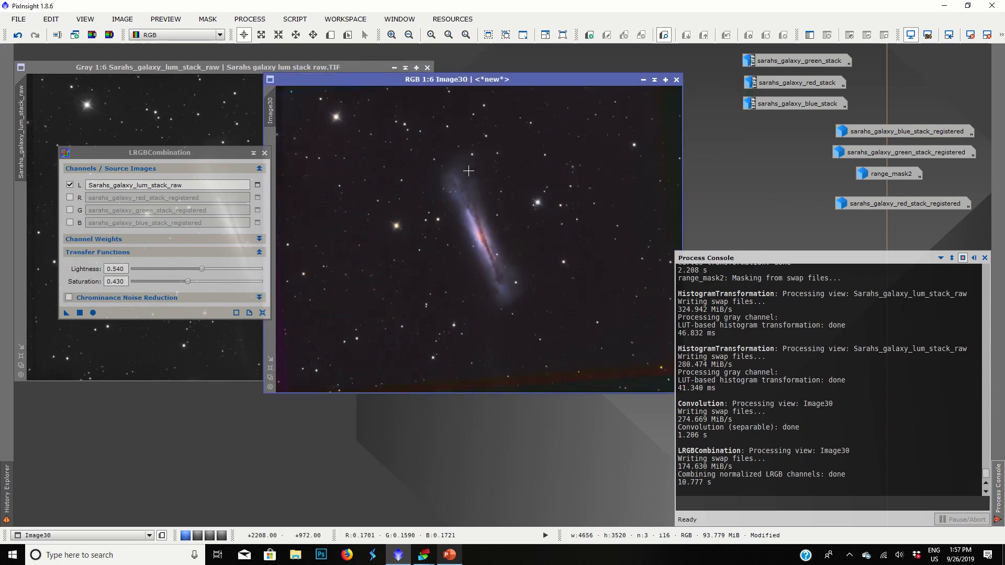
scroll(468, 171, up, 2)
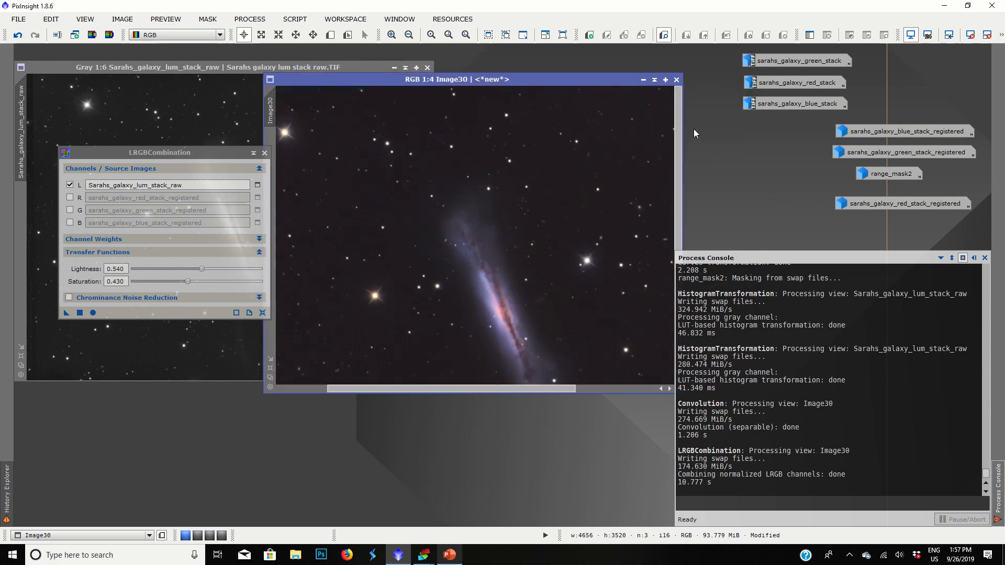
drag(681, 166, 681, 208)
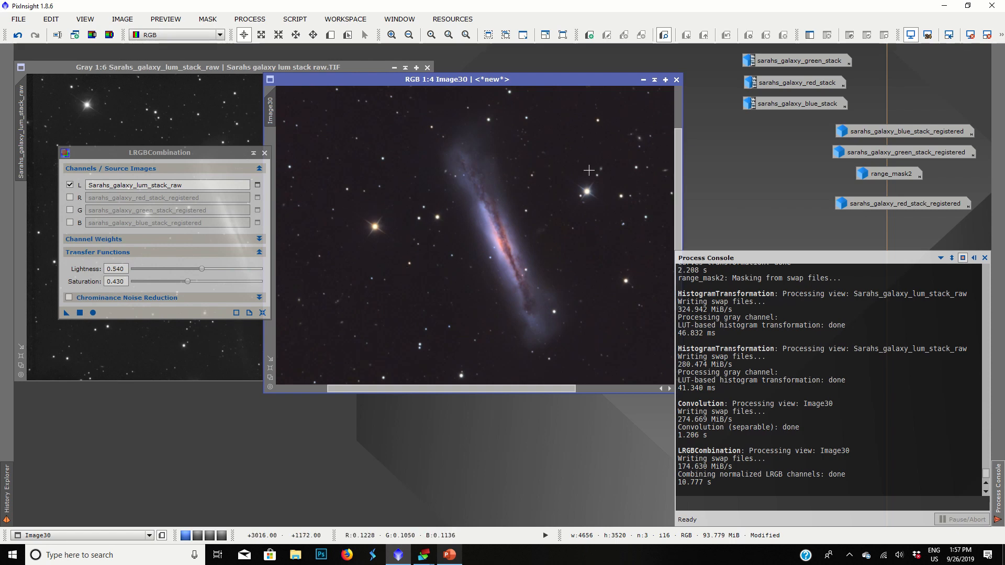
scroll(406, 257, up, 3)
scroll(406, 257, down, 2)
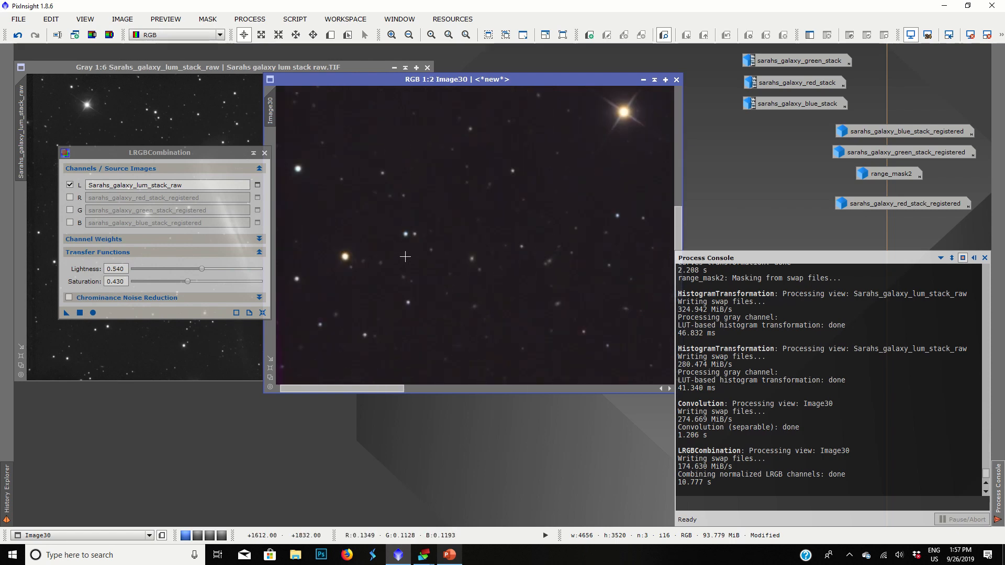
scroll(470, 226, up, 1)
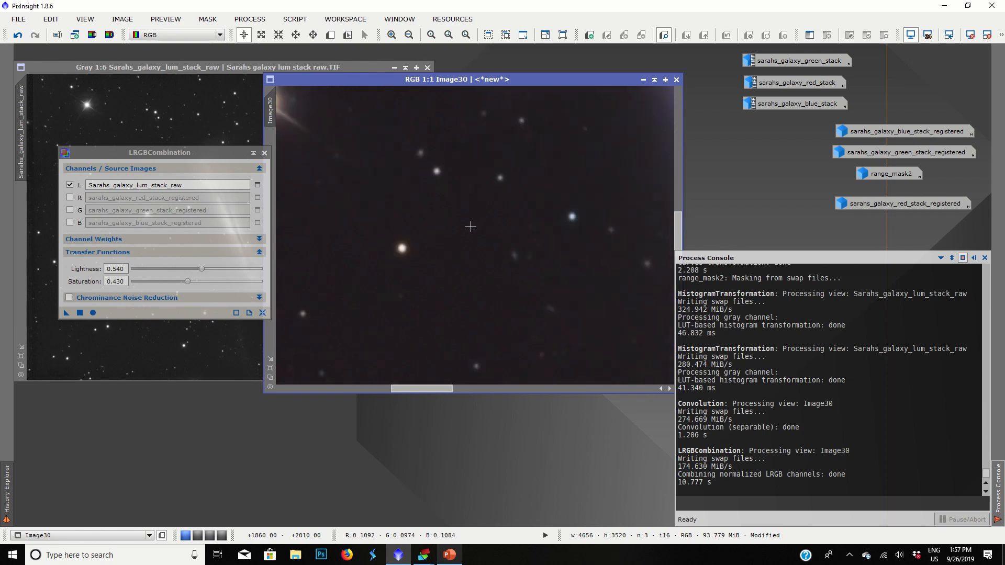
scroll(470, 227, down, 1)
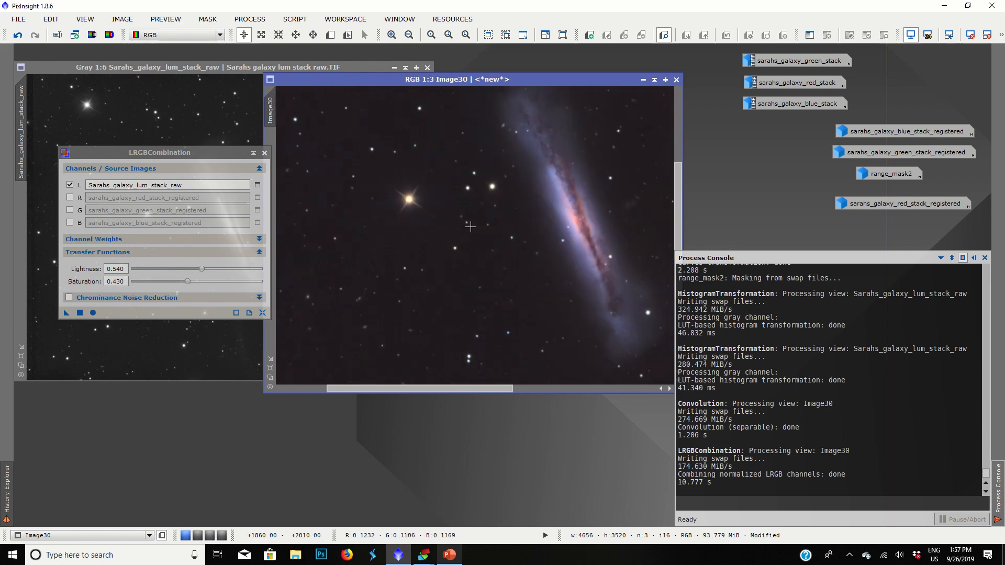
scroll(470, 227, down, 3)
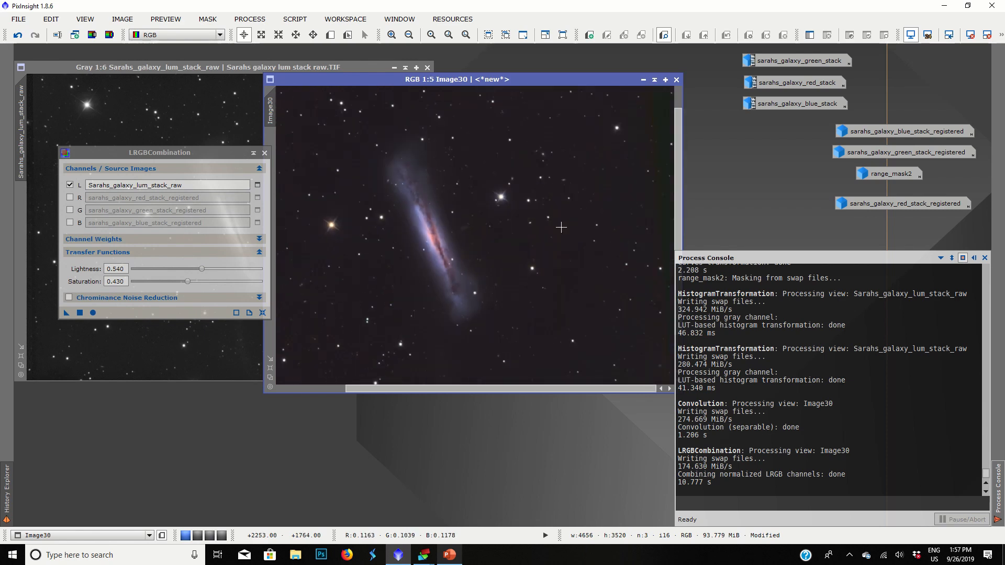
scroll(561, 227, up, 1)
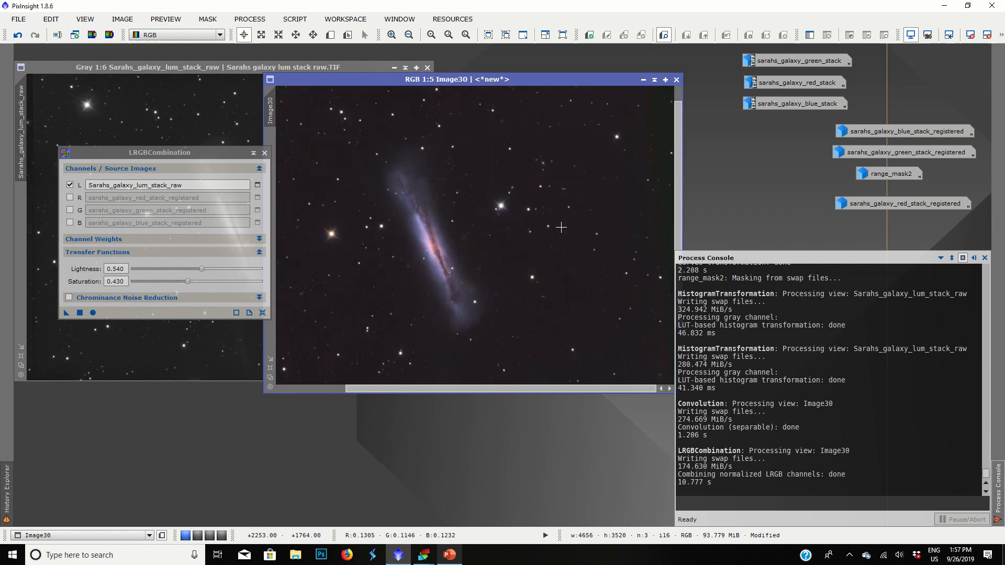
Close LRGBCombination, move the colour image over the luminance stack, and inspect its galaxy and star field up close.
click(264, 153)
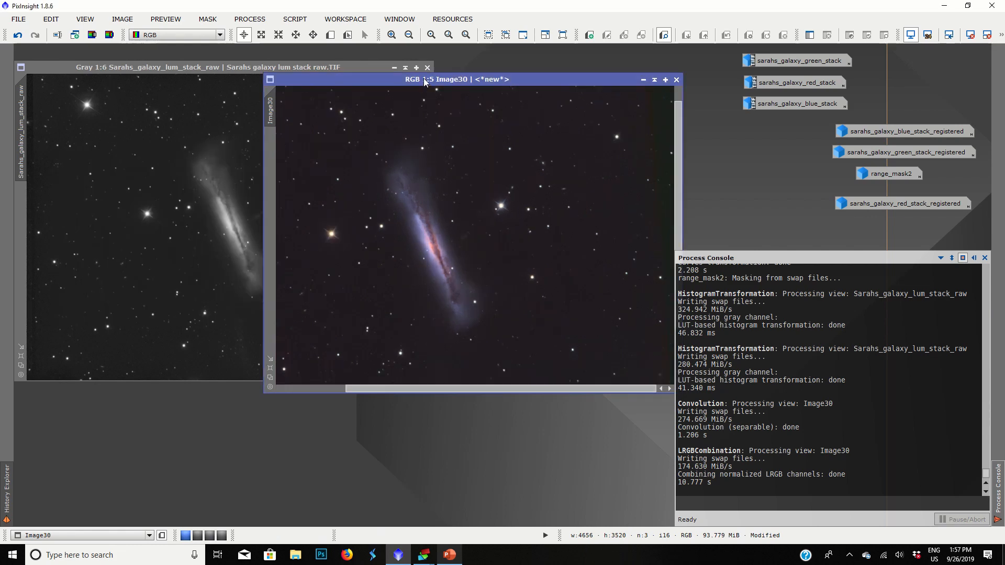
drag(437, 80, 267, 68)
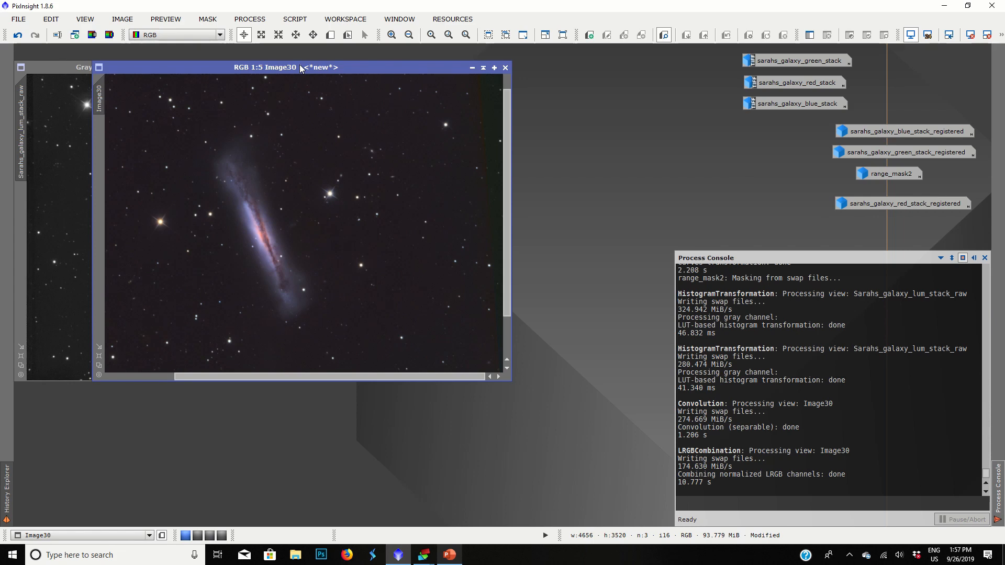
scroll(281, 191, up, 2)
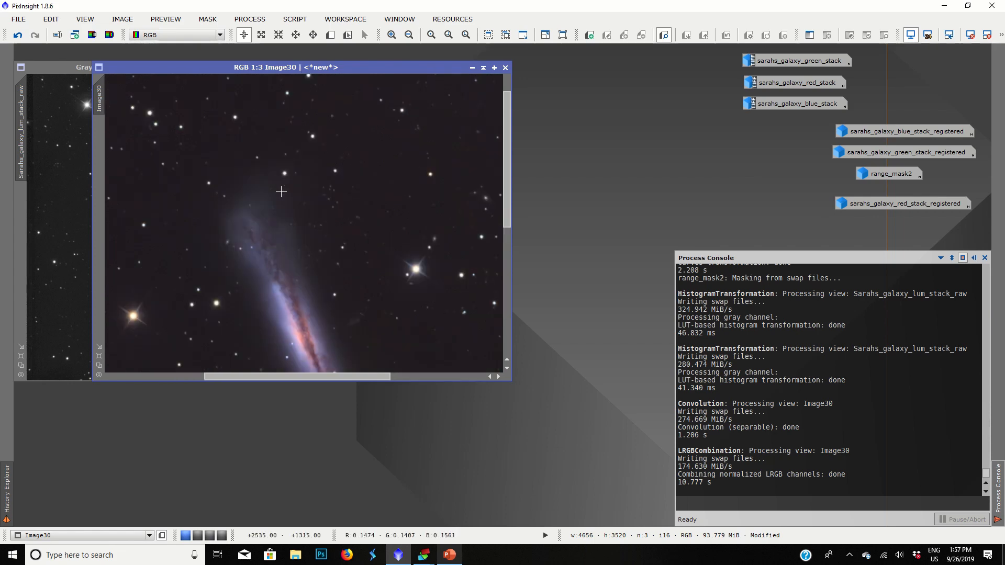
drag(507, 163, 506, 215)
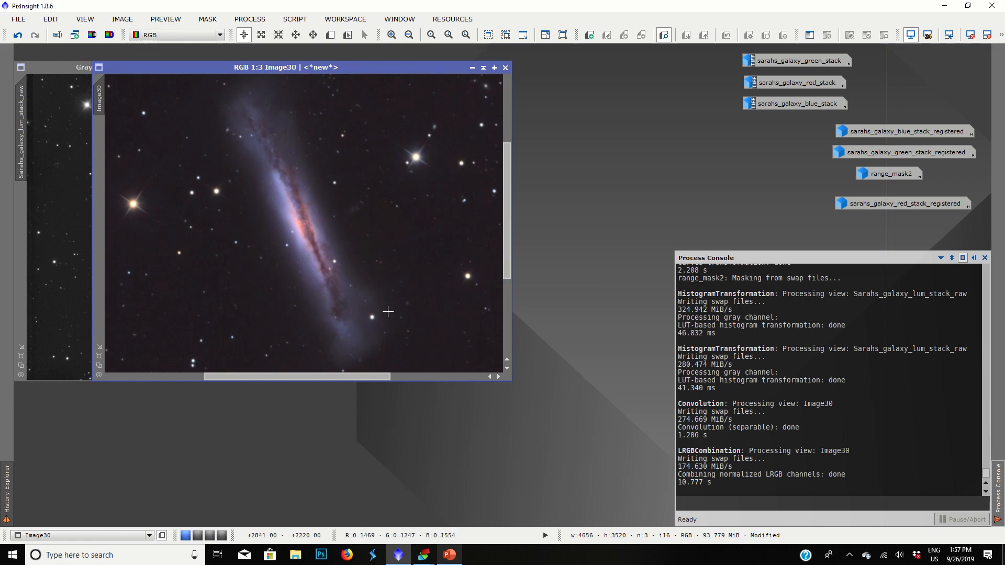
scroll(405, 225, down, 2)
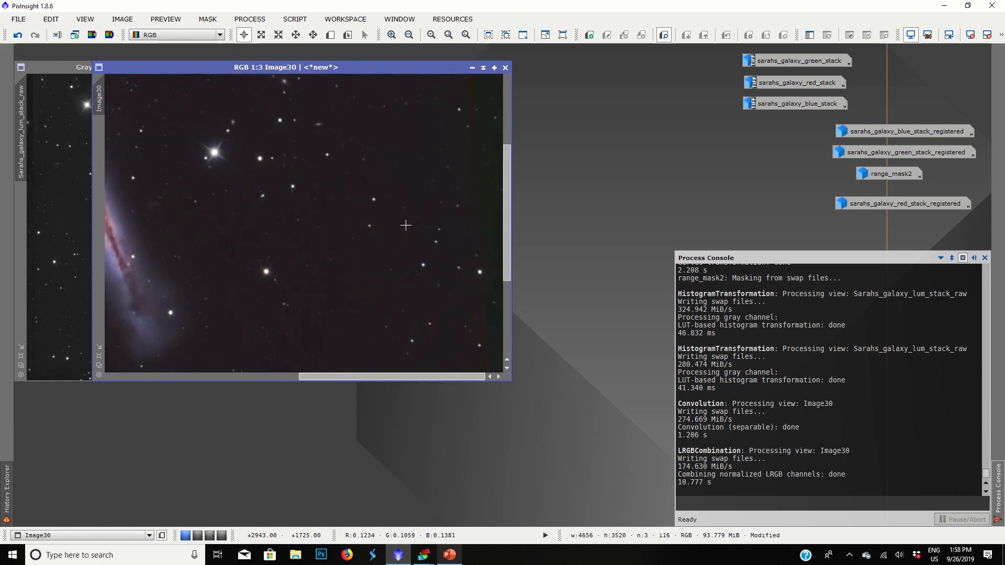